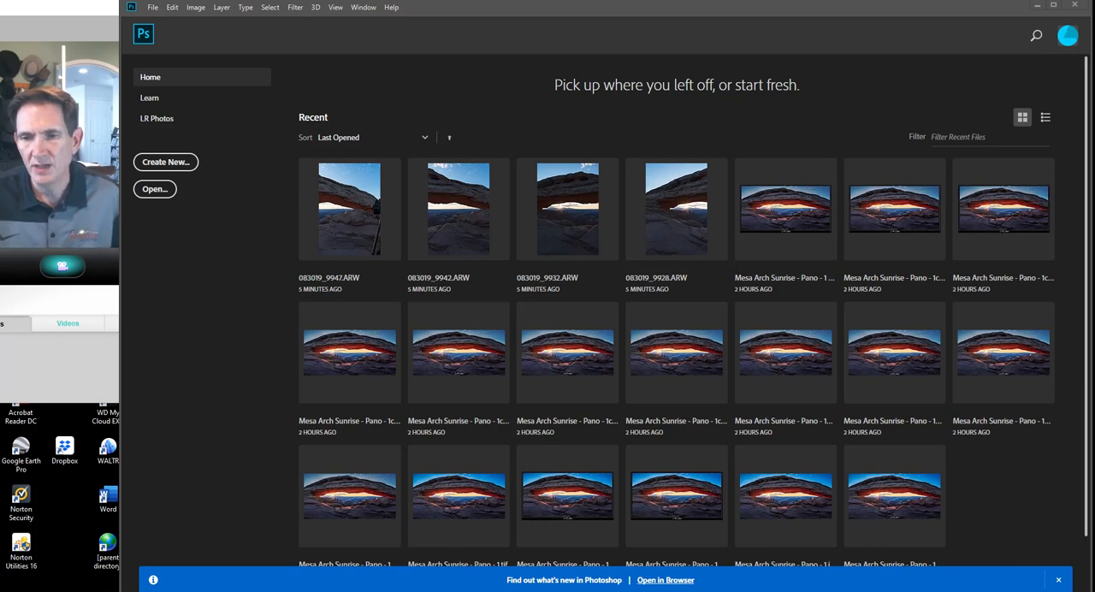
Switch to Bridge and open the four selected Mesa Arch raw photos, 083019_9928 through 083019_9947, in Camera Raw.
{"action": "left_click", "coordinate": [552, 548]}
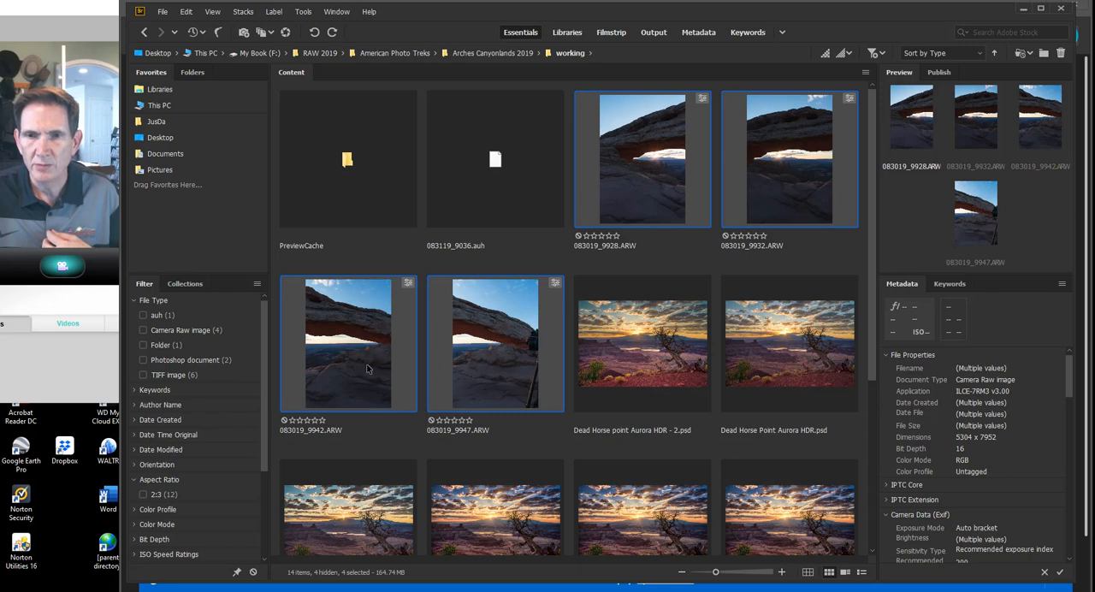
{"action": "left_click", "coordinate": [505, 339], "text": "ctrl+alt"}
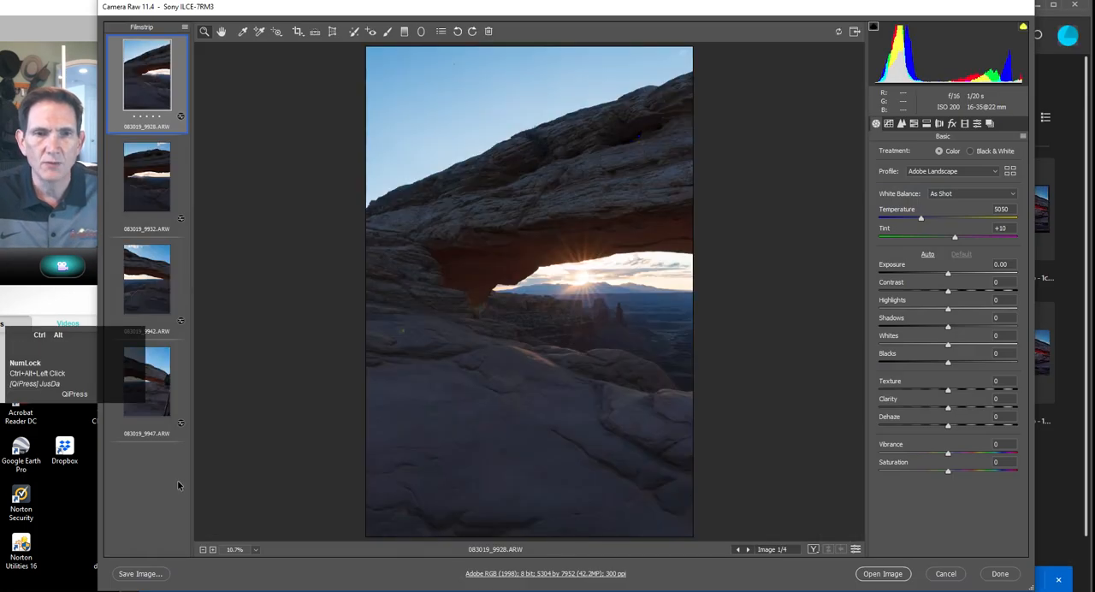
Select all four photos in the filmstrip and set their profile to Adobe Landscape.
{"action": "left_click", "coordinate": [185, 28]}
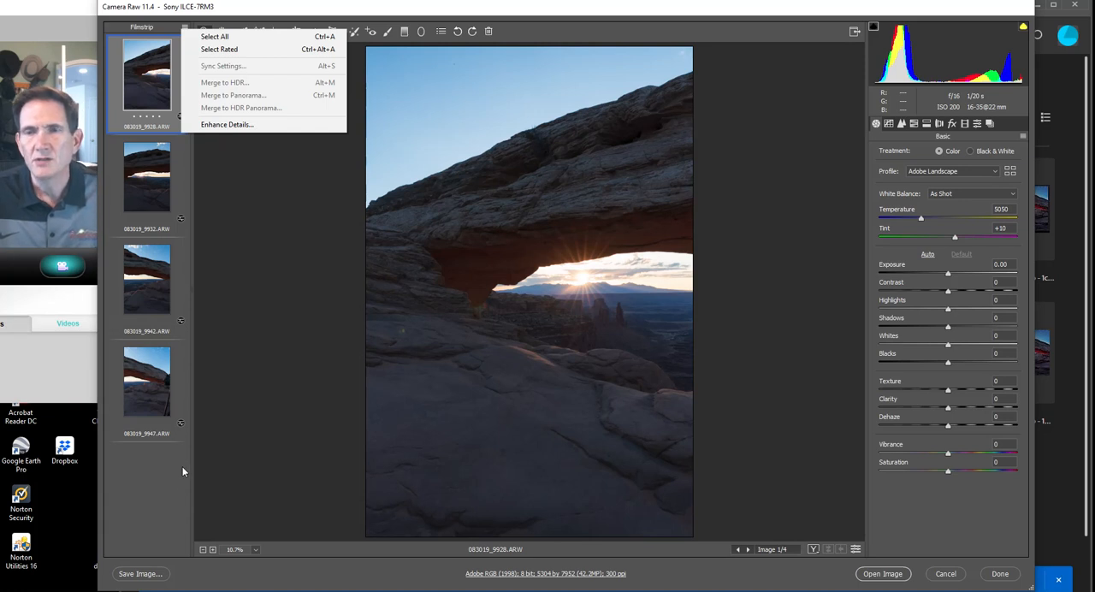
{"action": "left_click", "coordinate": [181, 27]}
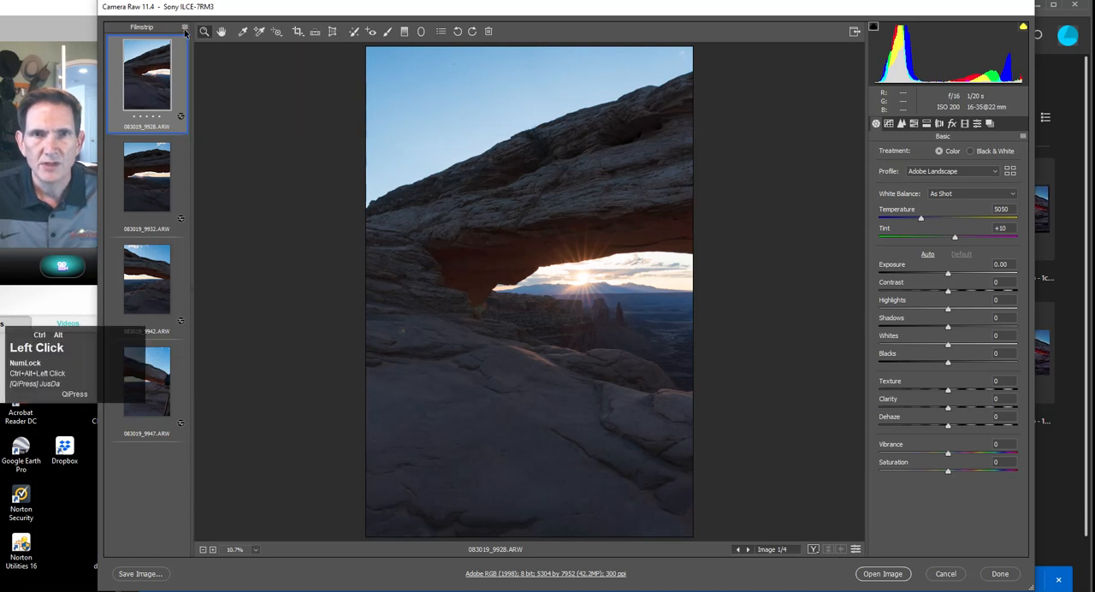
{"action": "left_click", "coordinate": [183, 28]}
{"action": "left_click", "coordinate": [190, 37]}
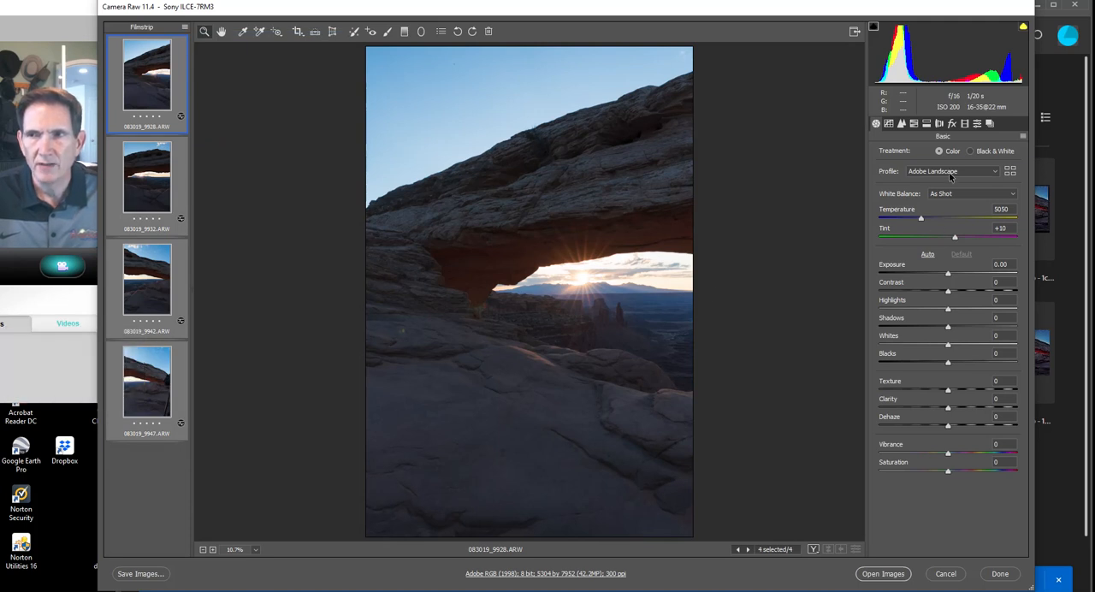
{"action": "left_click", "coordinate": [950, 177]}
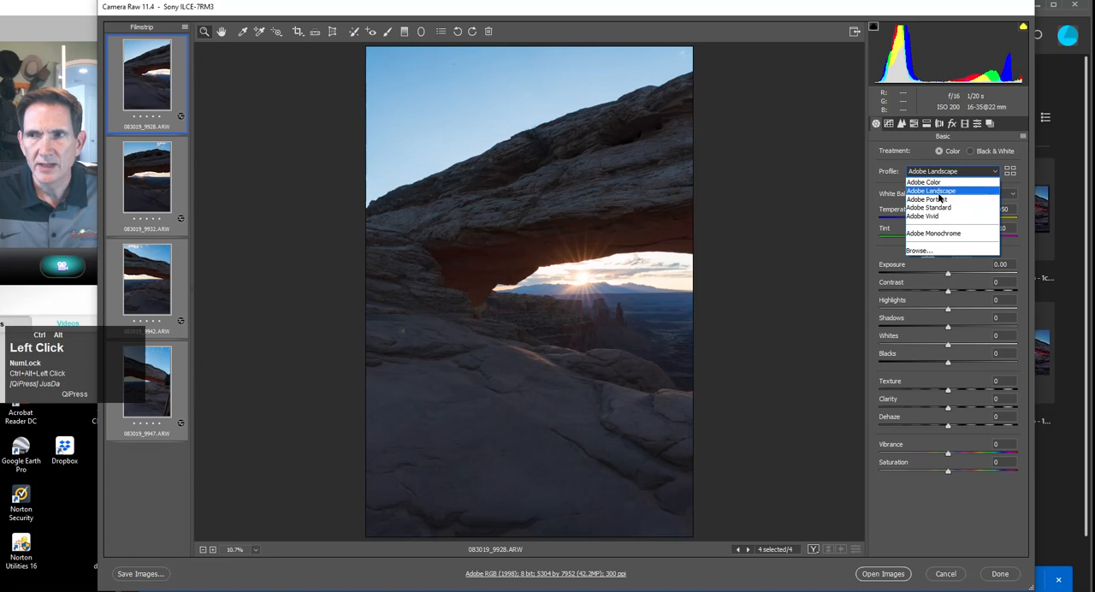
{"action": "left_click", "coordinate": [940, 194]}
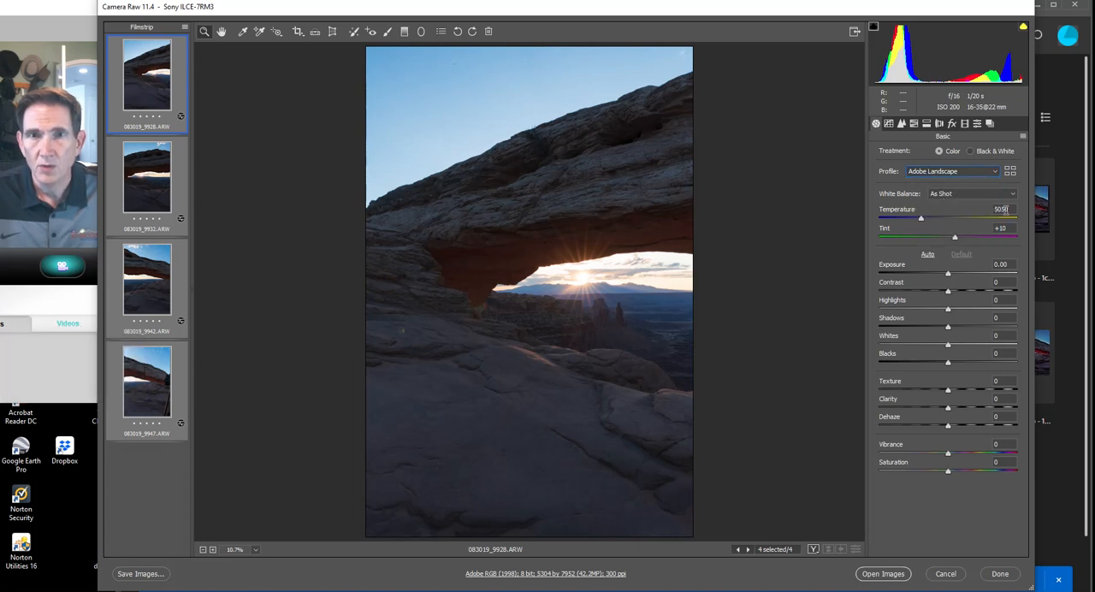
Review the lens profile corrections and synchronize the Default subset of settings across all four selected photos.
{"action": "left_click", "coordinate": [941, 125]}
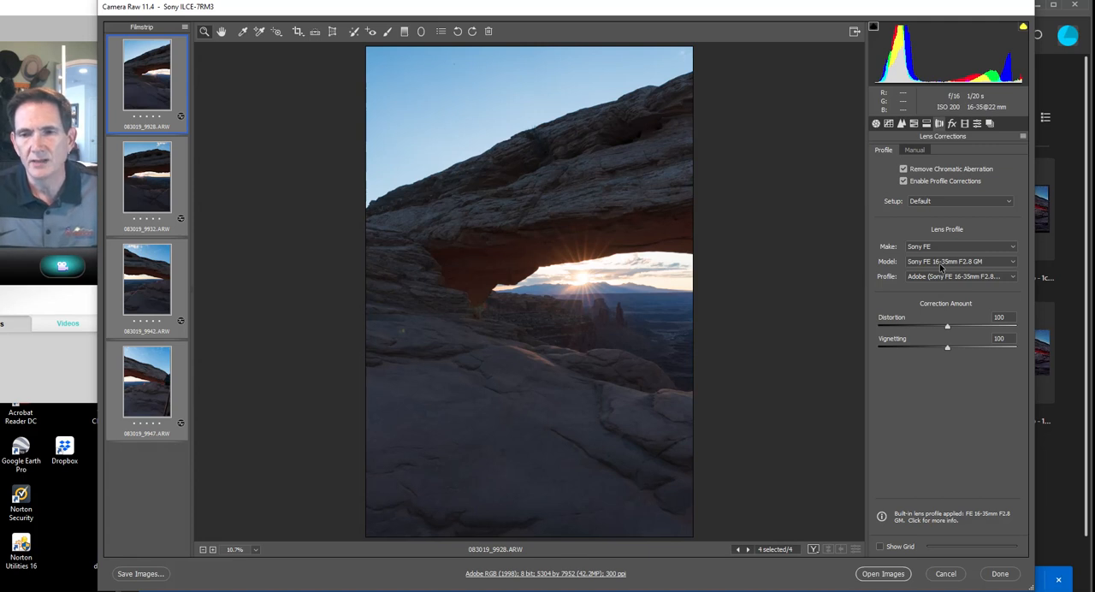
{"action": "left_click", "coordinate": [876, 124]}
{"action": "left_click", "coordinate": [185, 28]}
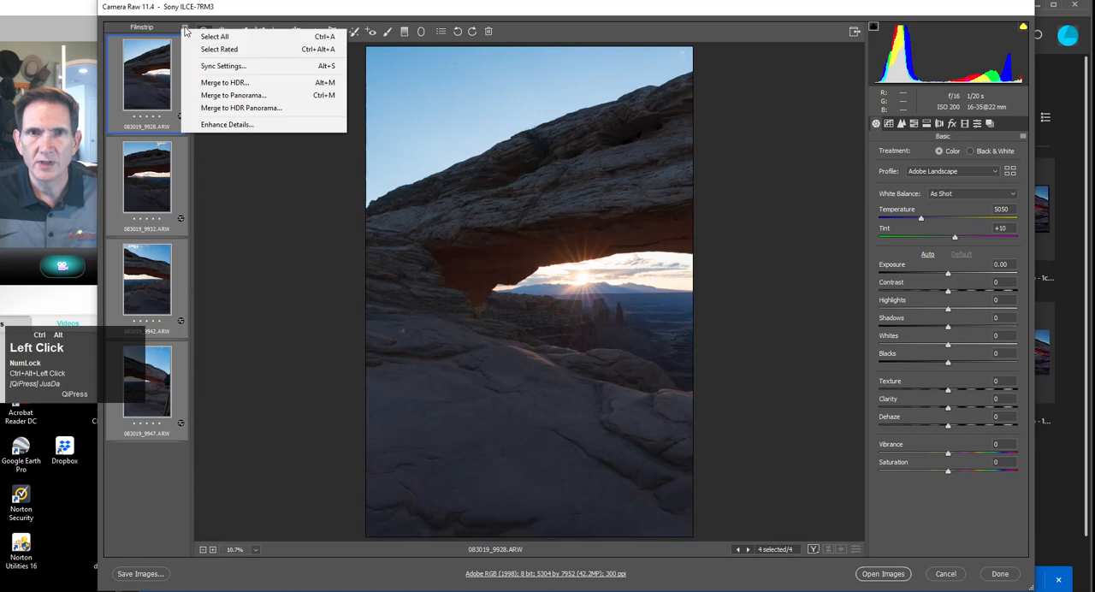
{"action": "left_click", "coordinate": [221, 66]}
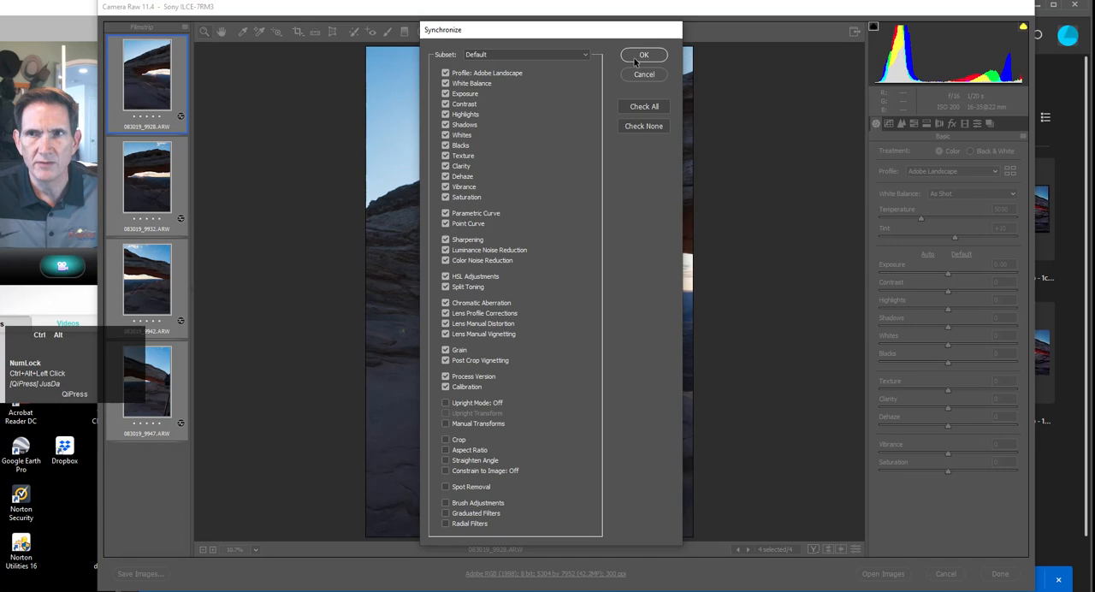
{"action": "left_click", "coordinate": [634, 57]}
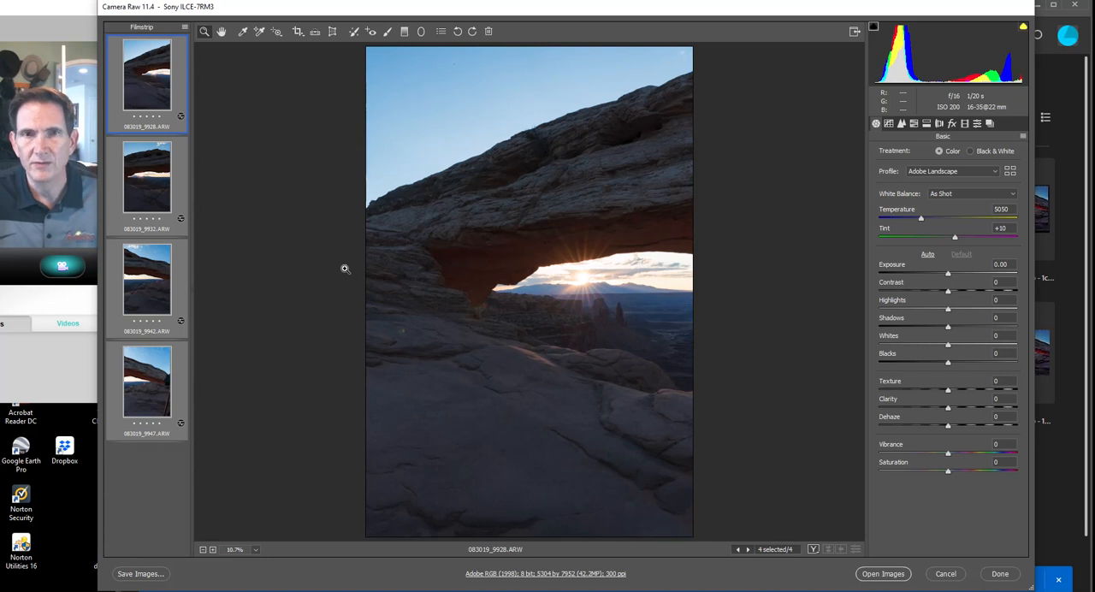
Merge the four photos into a panorama, comparing boundary warp and cylindrical projection but keeping spherical, and save it as 083019_9928-Pano.dng.
{"action": "left_click_drag", "start_coordinate": [342, 10], "coordinate": [353, 12]}
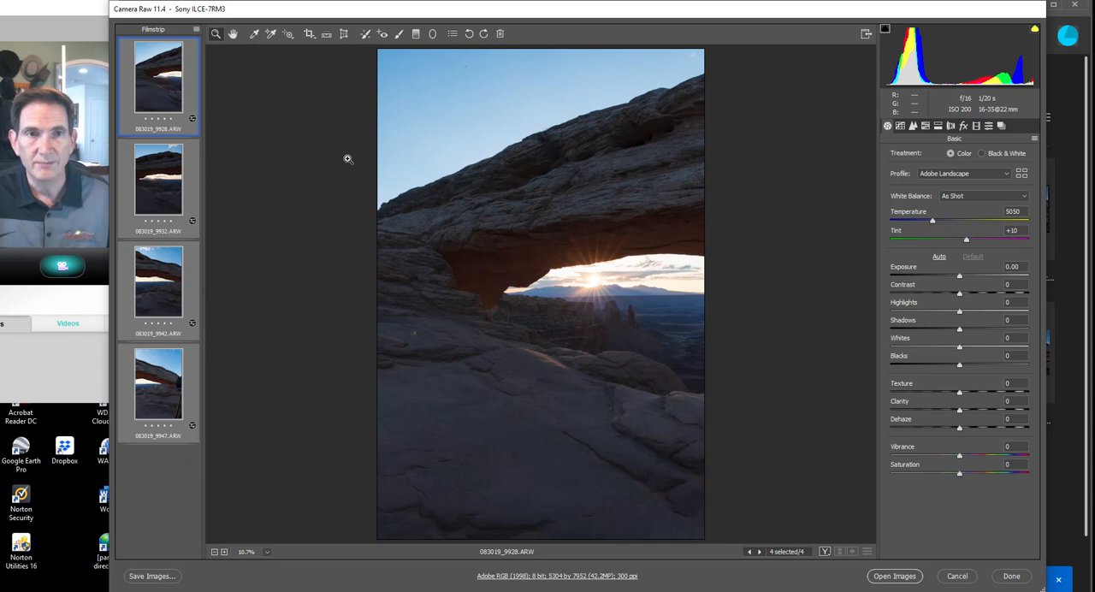
{"action": "left_click", "coordinate": [196, 32]}
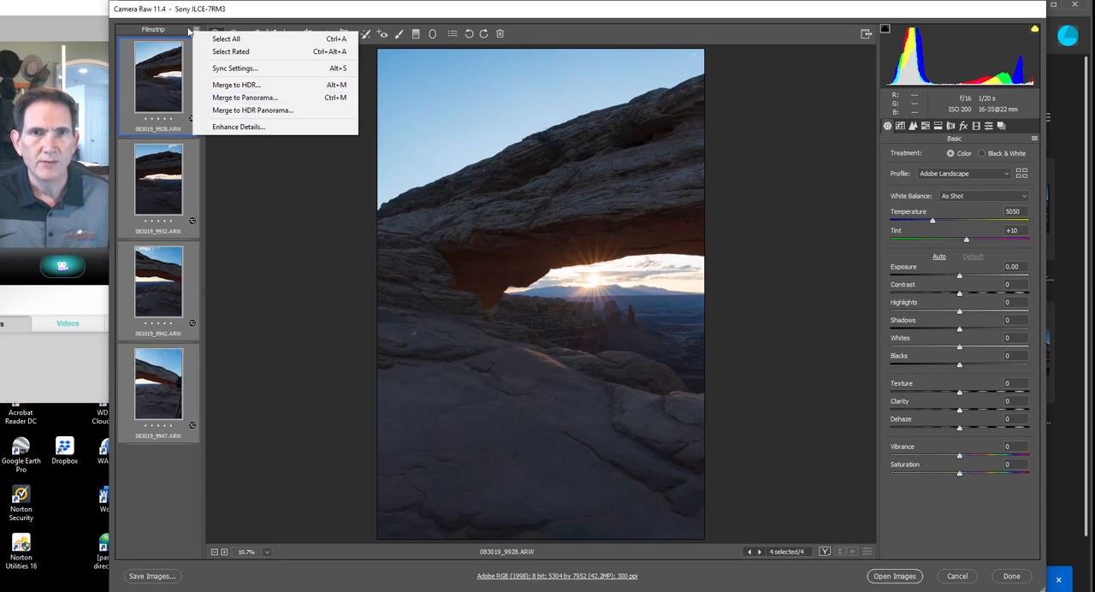
{"action": "left_click", "coordinate": [248, 98], "text": "ctrl+alt"}
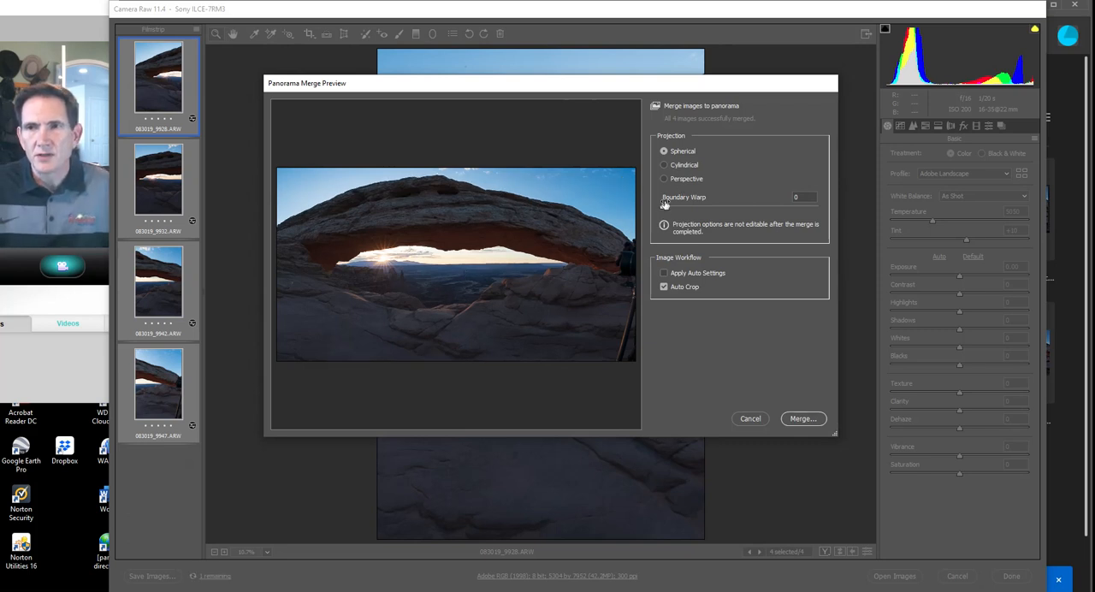
{"action": "mouse_move", "coordinate": [665, 210]}
{"action": "left_mouse_down"}
{"action": "mouse_move", "coordinate": [731, 209]}
{"action": "mouse_move", "coordinate": [661, 218]}
{"action": "left_mouse_up"}
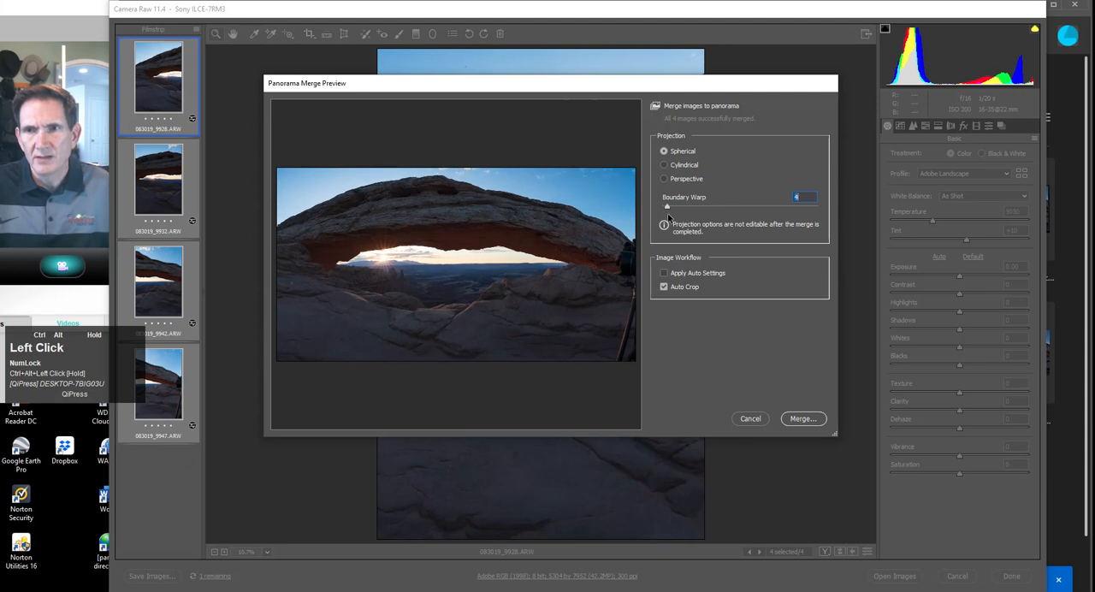
{"action": "left_click", "coordinate": [664, 165]}
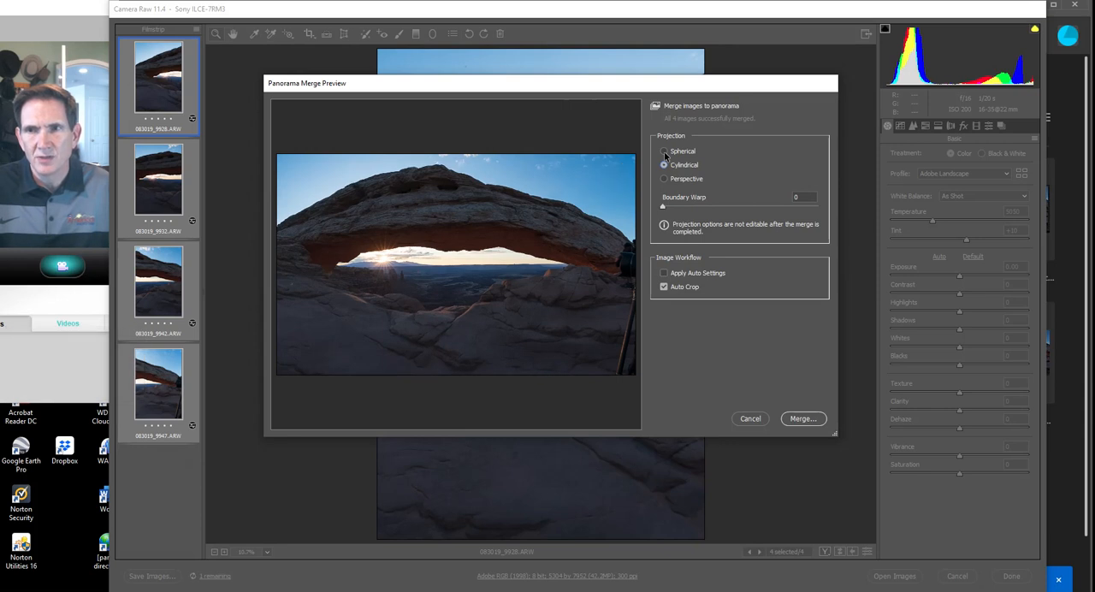
{"action": "left_click", "coordinate": [664, 152]}
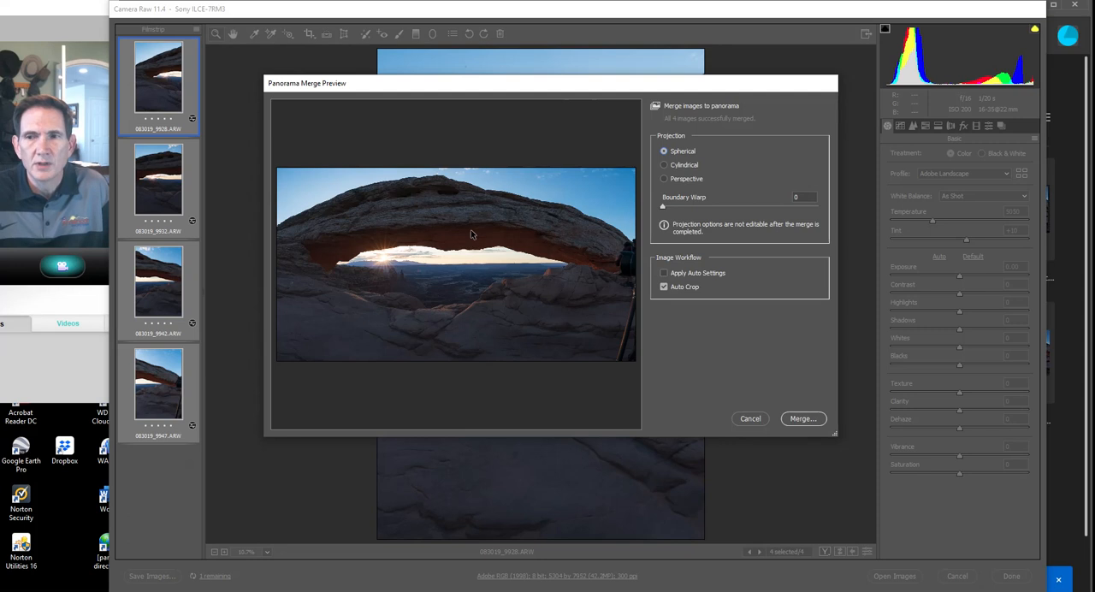
{"action": "left_click", "coordinate": [800, 419]}
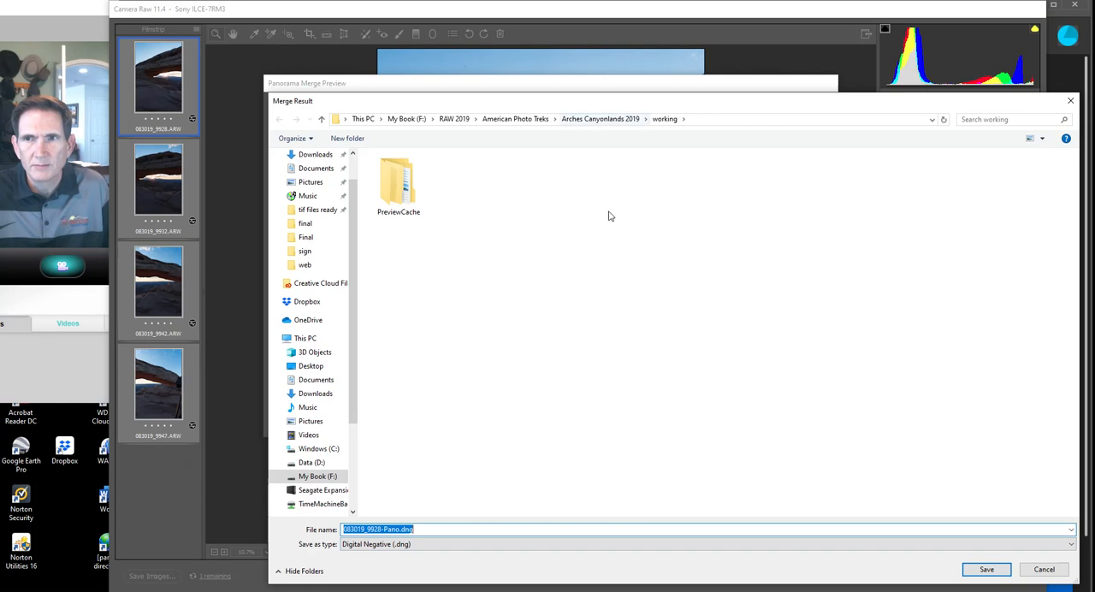
{"action": "left_click", "coordinate": [987, 569]}
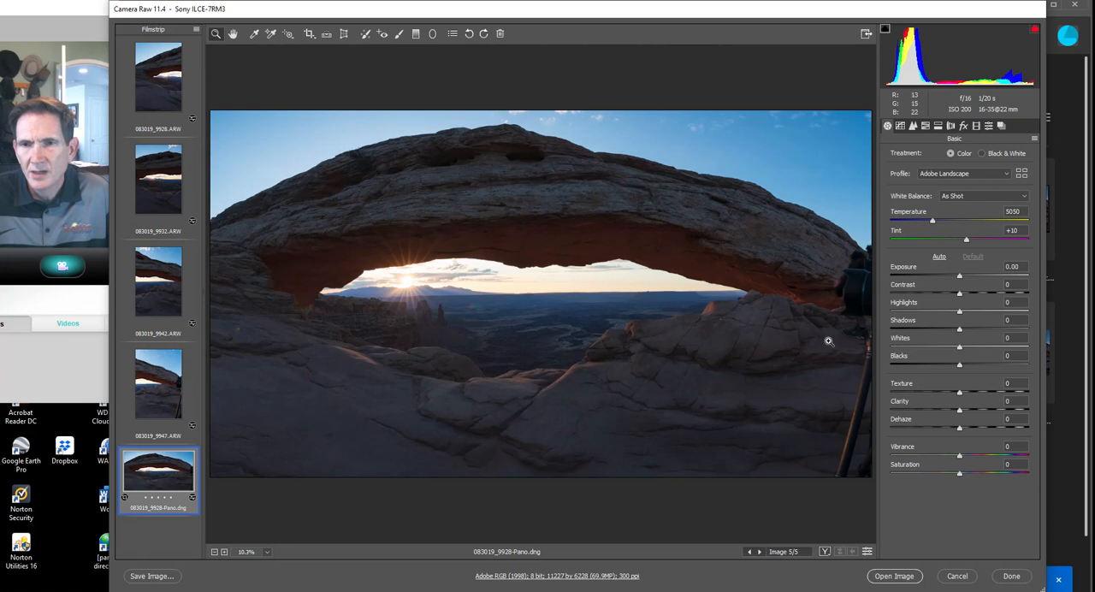
Apply automatic tone to the panorama and refine it to exposure +0.75, blacks -15, highlights -58 and shadows +24.
{"action": "left_click", "coordinate": [940, 257]}
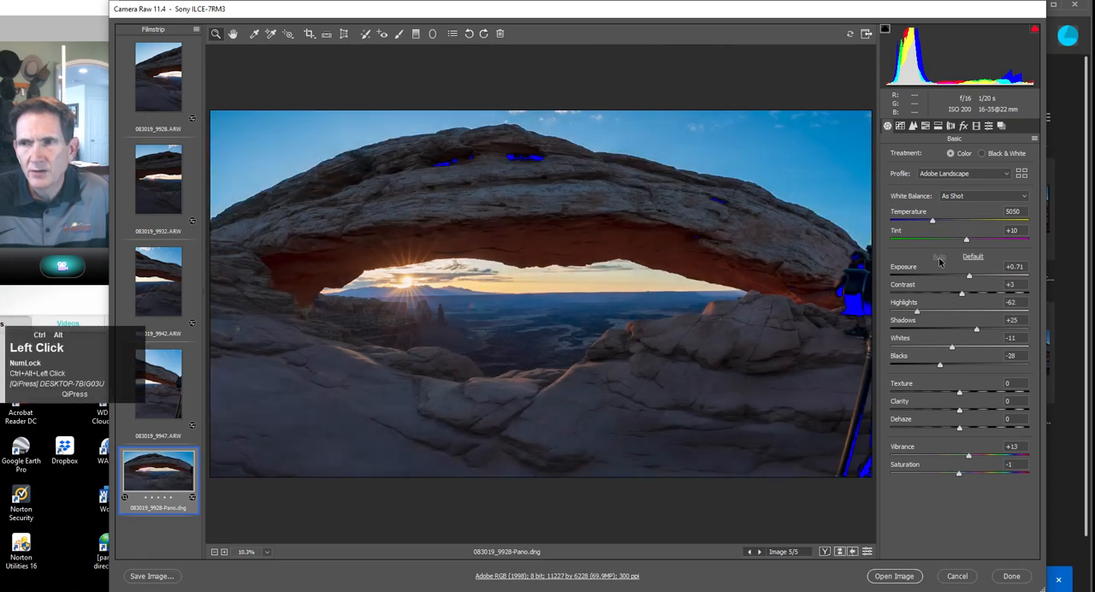
{"action": "left_click_drag", "start_coordinate": [973, 278], "coordinate": [969, 278]}
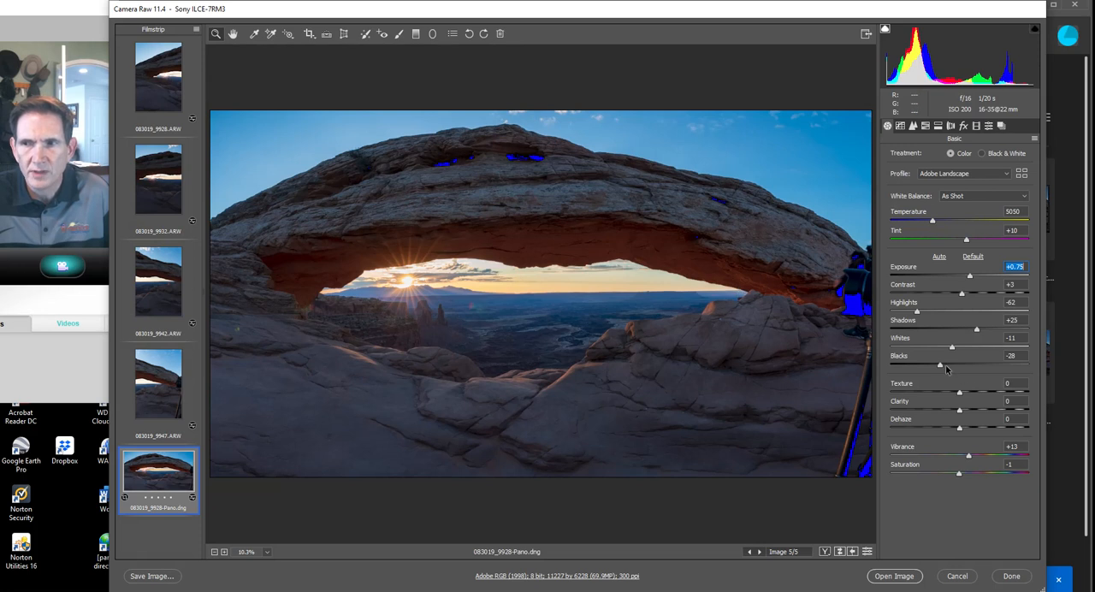
{"action": "left_click_drag", "start_coordinate": [943, 367], "coordinate": [953, 367]}
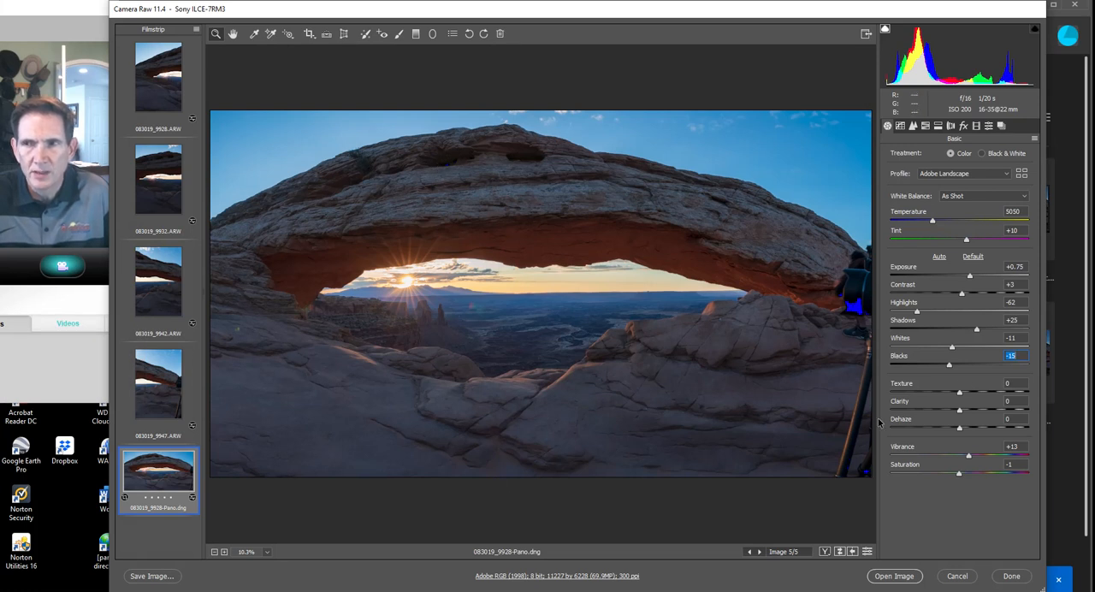
{"action": "left_click", "coordinate": [919, 313]}
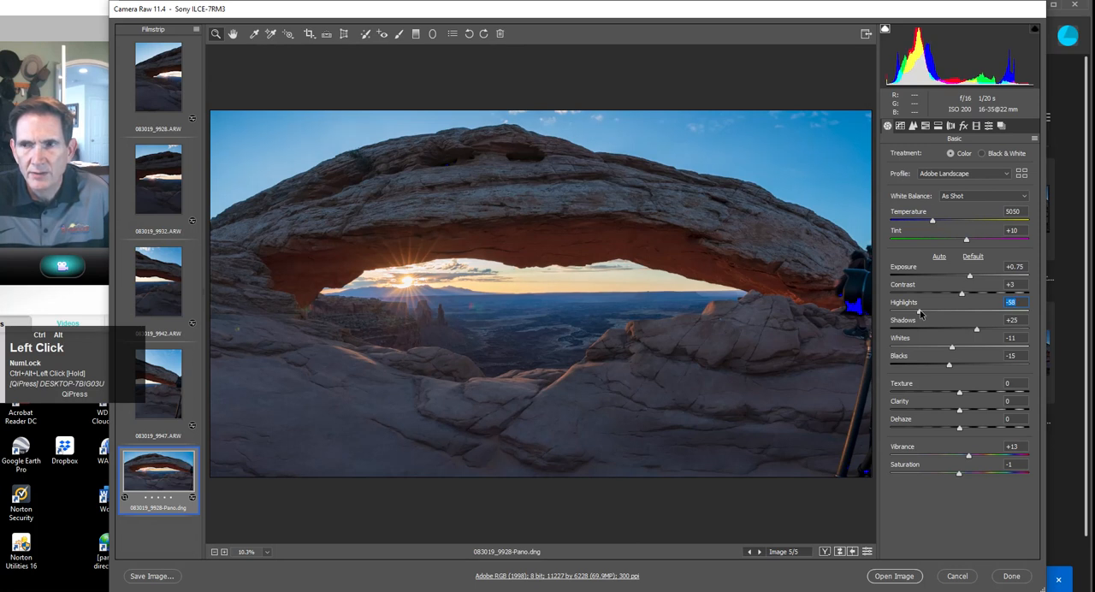
{"action": "left_click", "coordinate": [977, 331], "text": "ctrl+alt"}
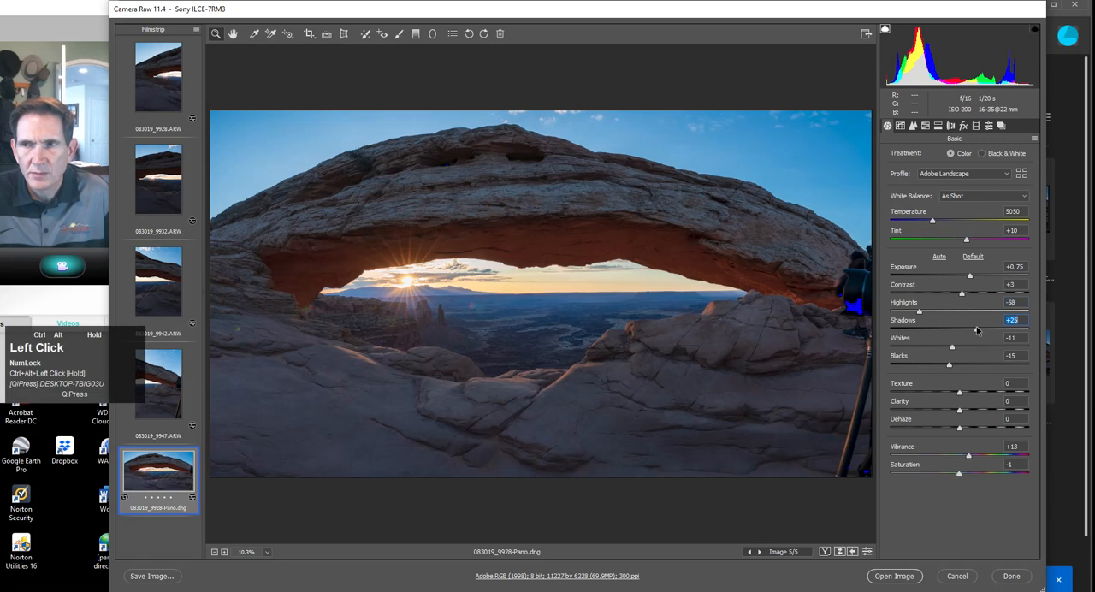
{"action": "left_click_drag", "start_coordinate": [977, 327], "coordinate": [977, 326]}
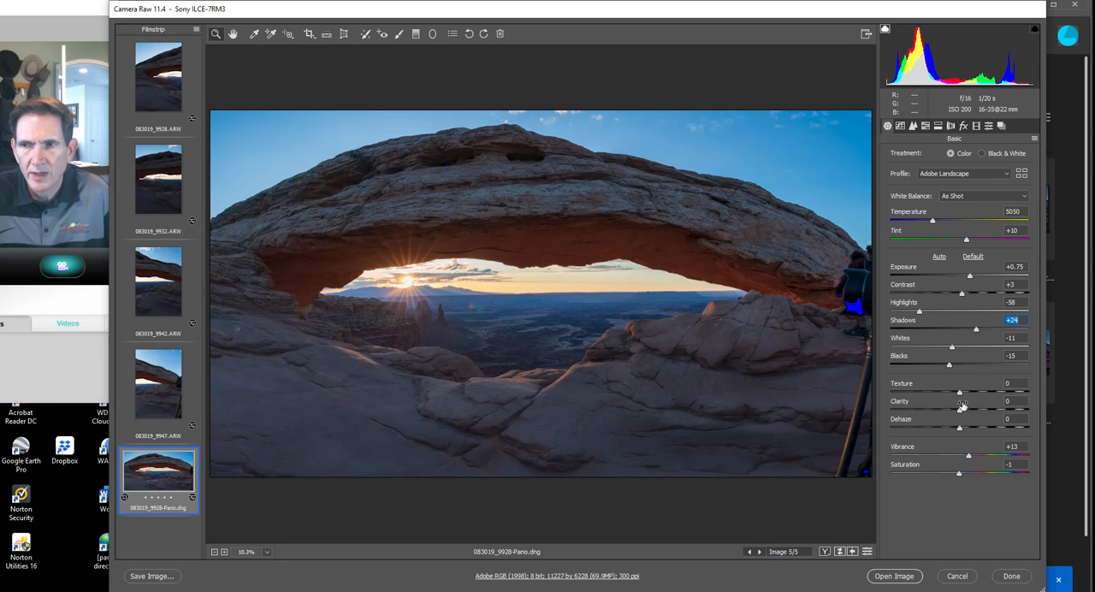
Set the panorama's texture to +9, clarity to +13, dehaze to +2 and saturation to +5.
{"action": "left_click_drag", "start_coordinate": [960, 395], "coordinate": [967, 414]}
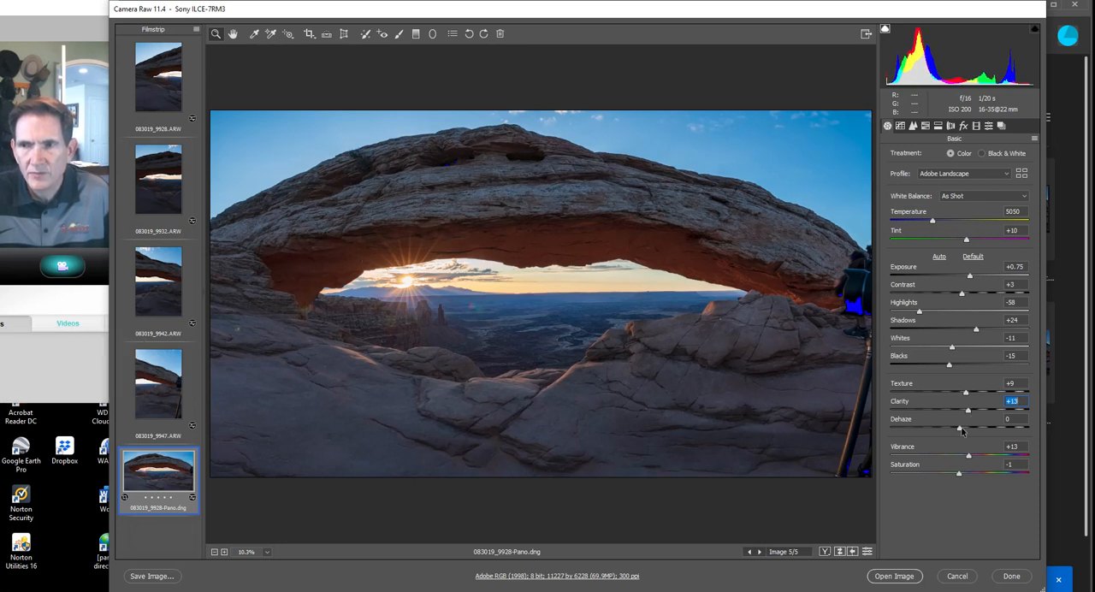
{"action": "left_click_drag", "start_coordinate": [960, 430], "coordinate": [962, 431]}
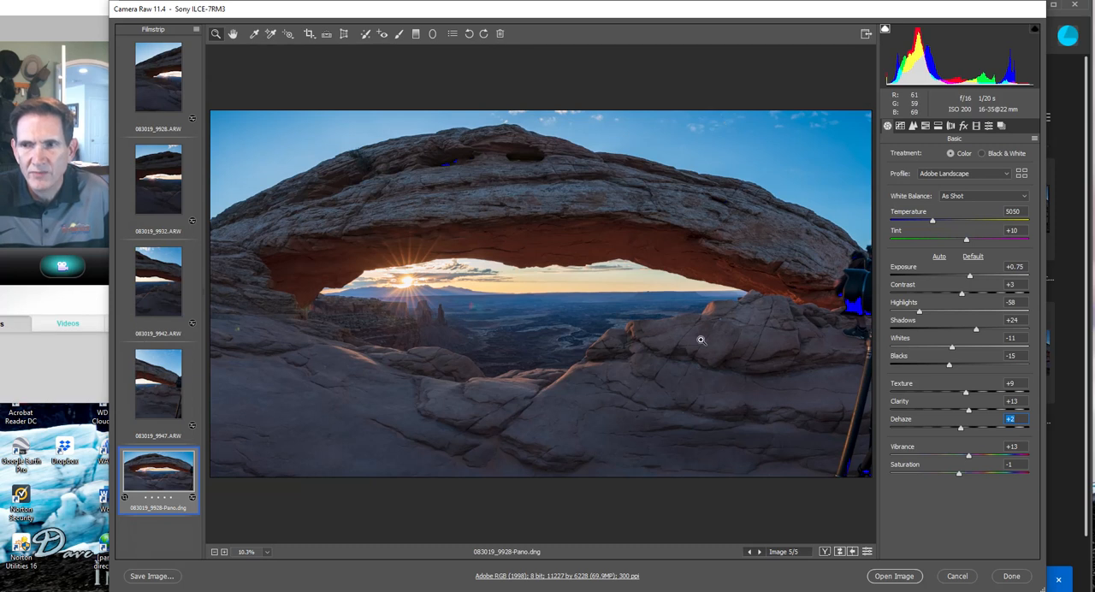
{"action": "left_click_drag", "start_coordinate": [961, 478], "coordinate": [966, 478]}
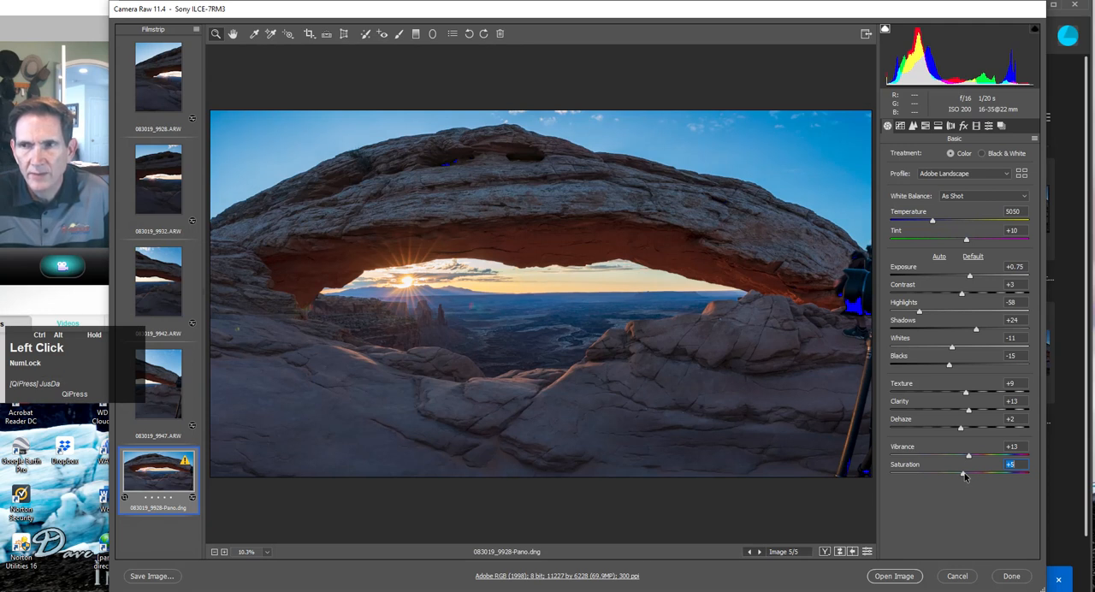
Try the Medium Contrast point tone curve on the panorama and restore the Linear curve.
{"action": "left_click", "coordinate": [900, 126]}
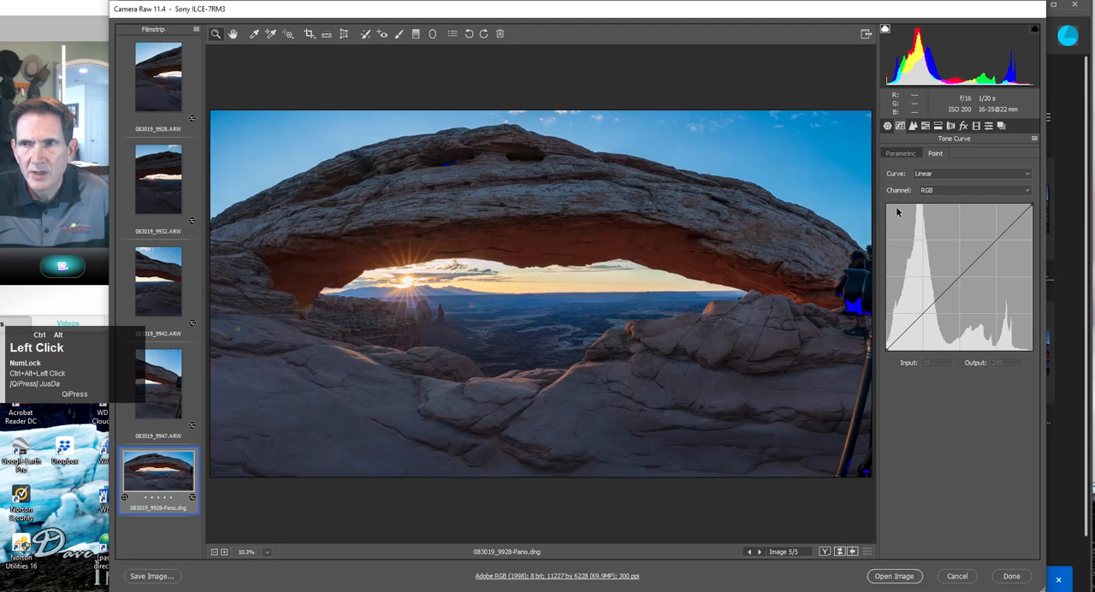
{"action": "left_click", "coordinate": [941, 174]}
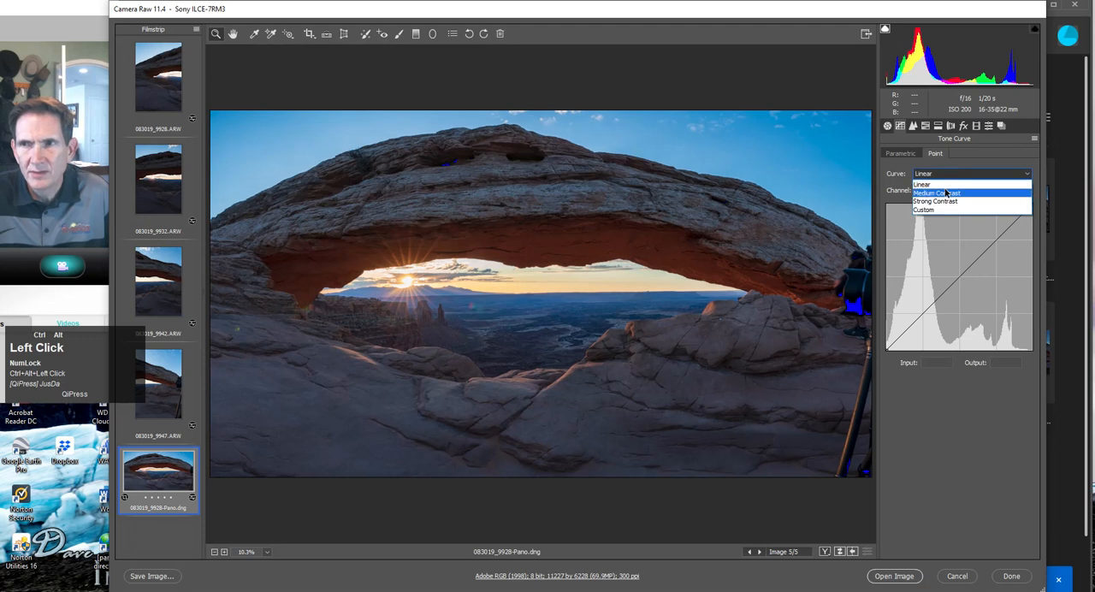
{"action": "left_click", "coordinate": [946, 191]}
{"action": "left_click", "coordinate": [946, 175]}
{"action": "left_click", "coordinate": [947, 183]}
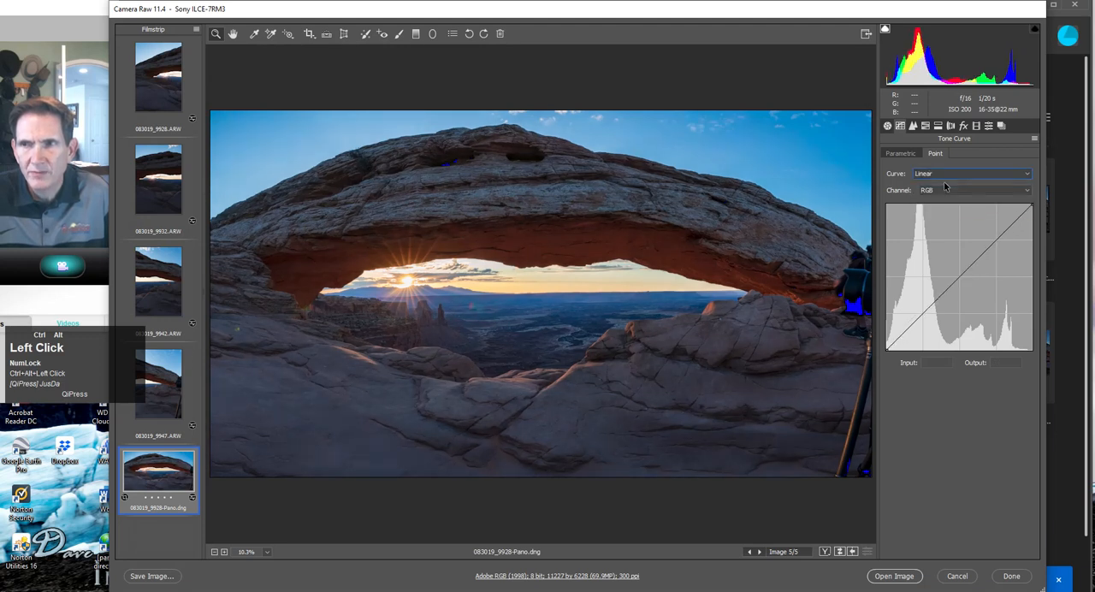
Set the panorama's noise reduction to luminance 11 and luminance contrast 13.
{"action": "left_click", "coordinate": [913, 126]}
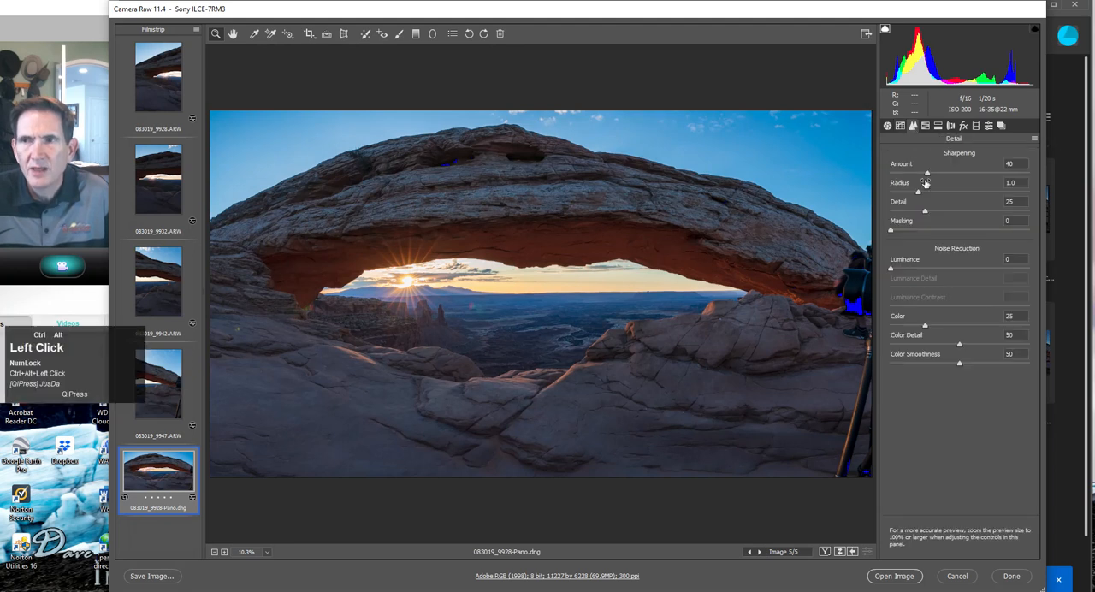
{"action": "left_click", "coordinate": [894, 272]}
{"action": "left_click_drag", "start_coordinate": [894, 271], "coordinate": [908, 269]}
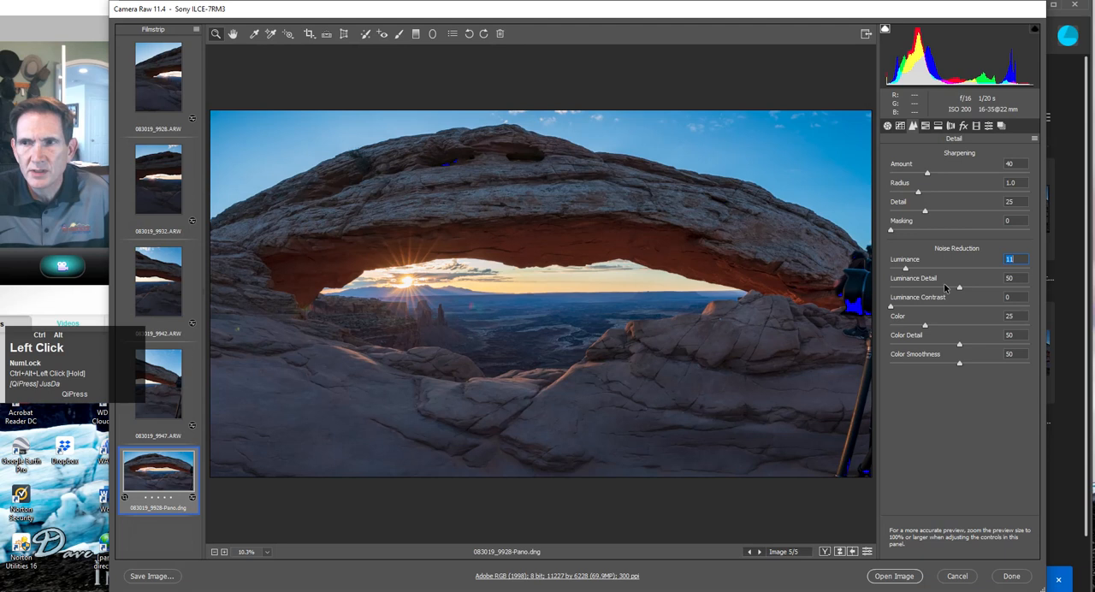
{"action": "left_click_drag", "start_coordinate": [894, 310], "coordinate": [912, 308]}
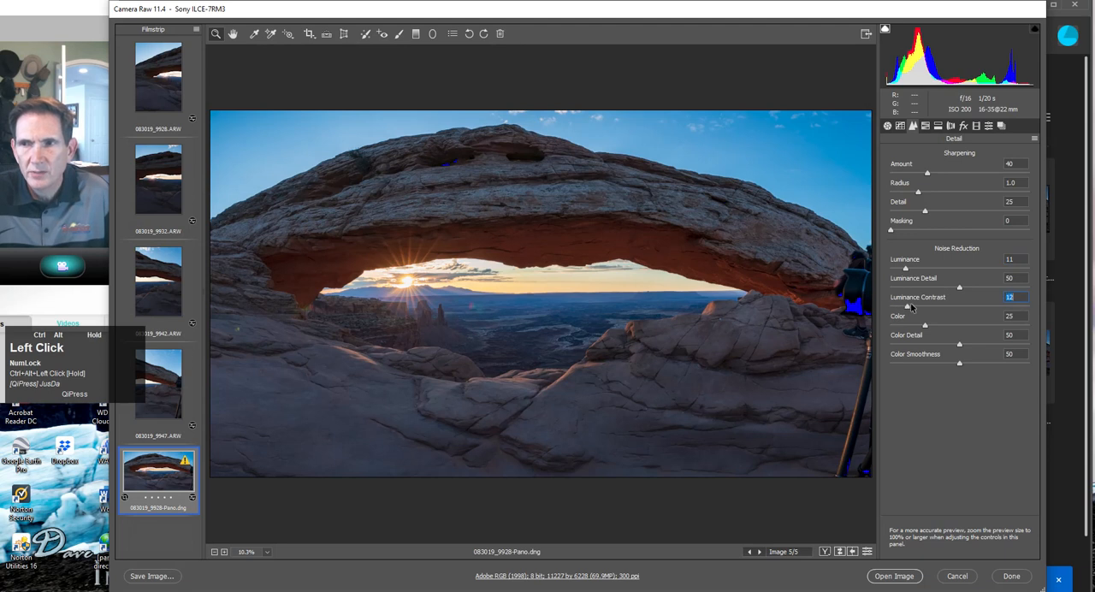
Add split toning to the panorama's highlights with hue 0 and saturation 18.
{"action": "left_click", "coordinate": [925, 126]}
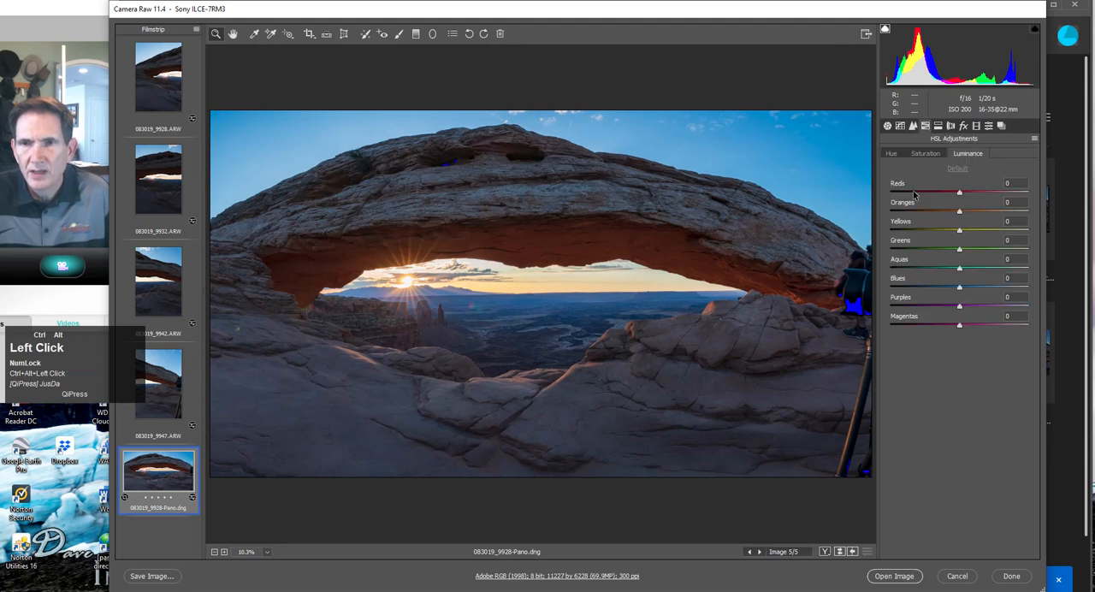
{"action": "left_click", "coordinate": [938, 126]}
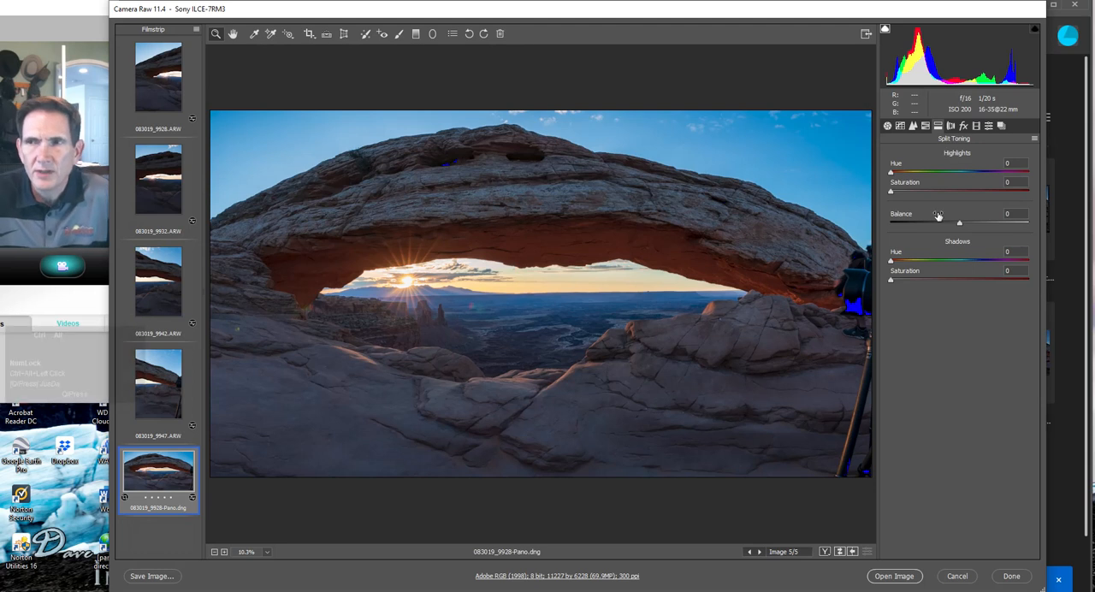
{"action": "left_click", "coordinate": [893, 173], "text": "ctrl+alt"}
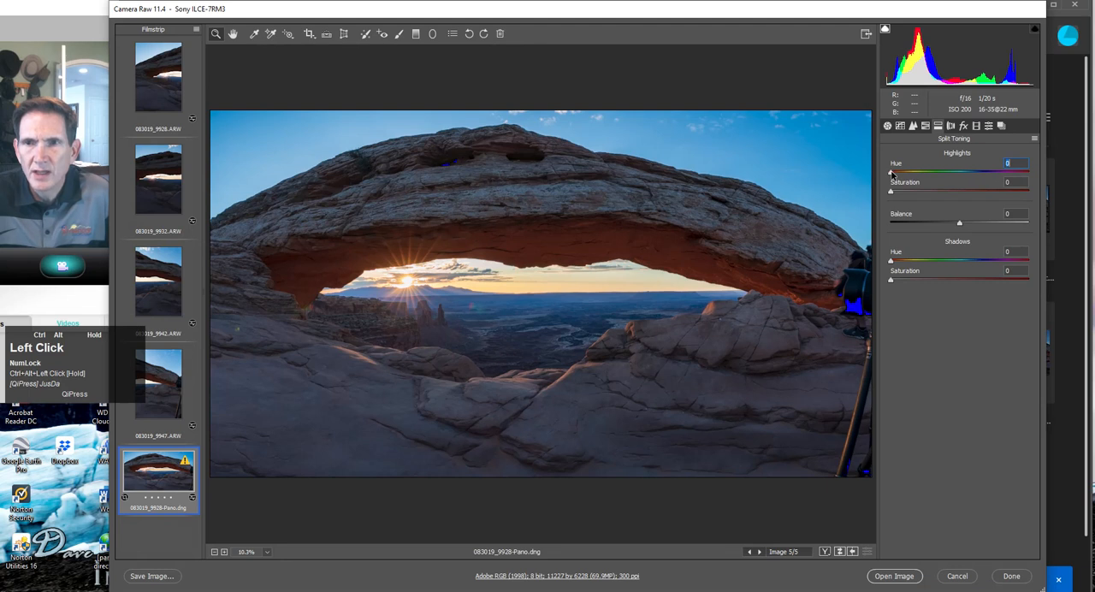
{"action": "left_click_drag", "start_coordinate": [891, 196], "coordinate": [908, 196]}
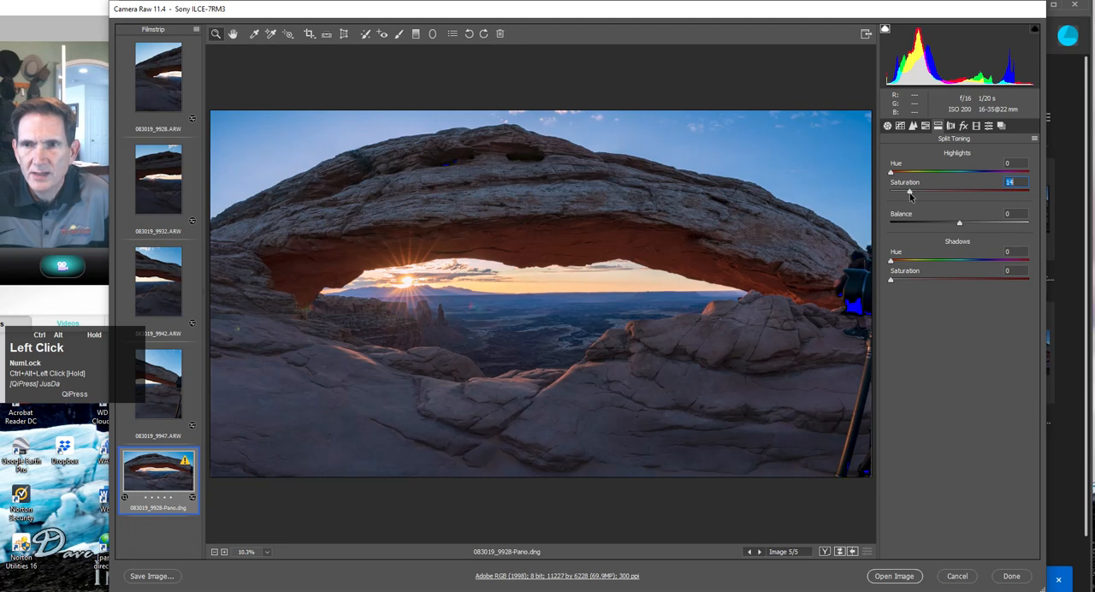
{"action": "left_click_drag", "start_coordinate": [909, 196], "coordinate": [916, 196]}
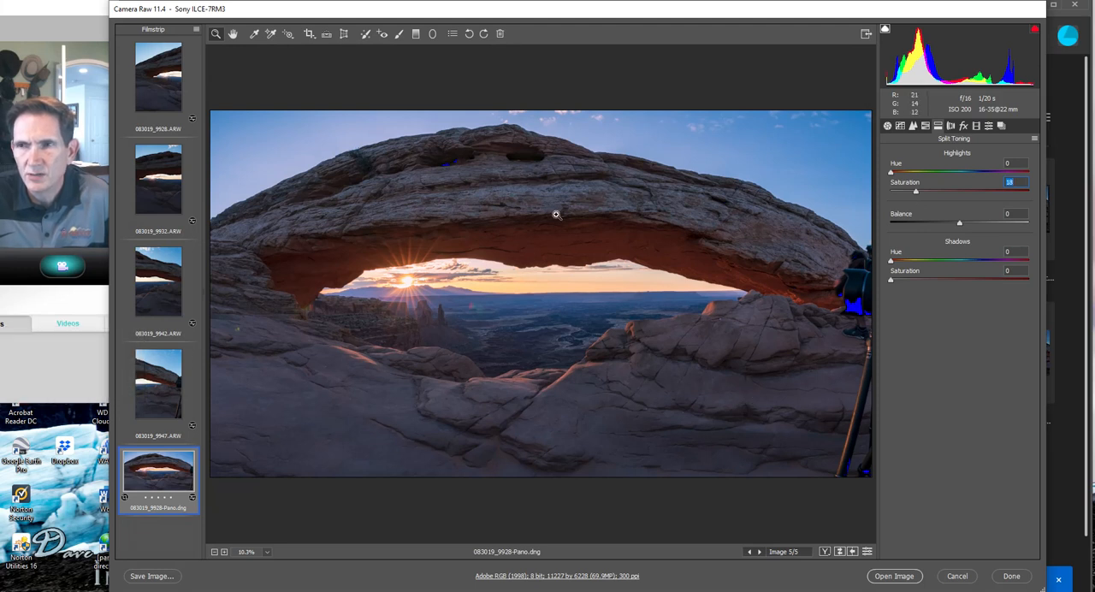
Split-tone the panorama's shadows with hue 215 and saturation 5.
{"action": "left_click_drag", "start_coordinate": [894, 264], "coordinate": [972, 266]}
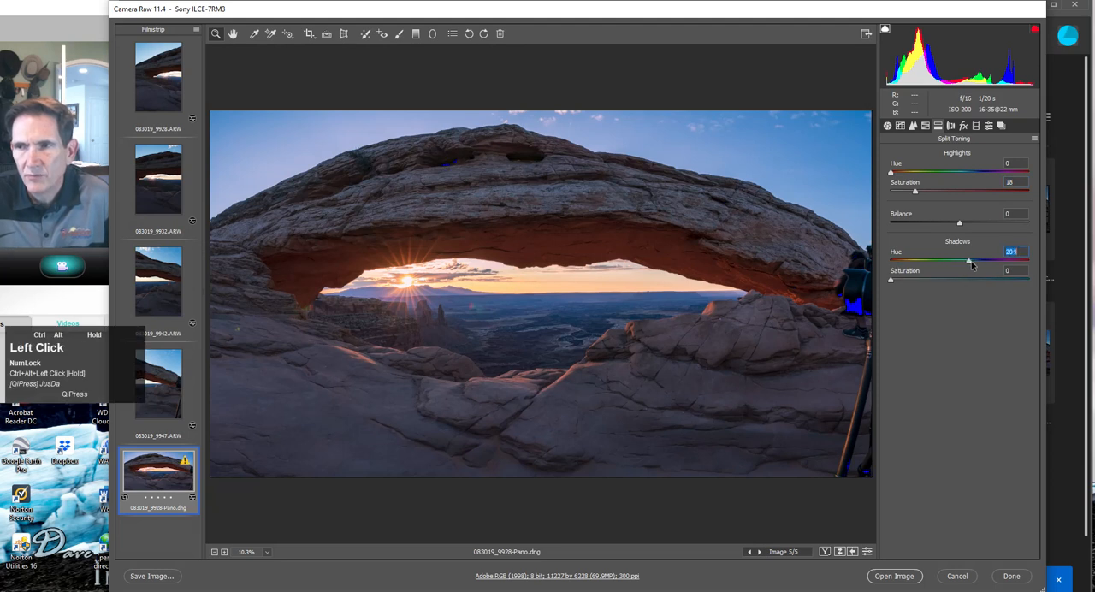
{"action": "left_click_drag", "start_coordinate": [891, 282], "coordinate": [897, 283]}
{"action": "left_click_drag", "start_coordinate": [970, 264], "coordinate": [973, 264]}
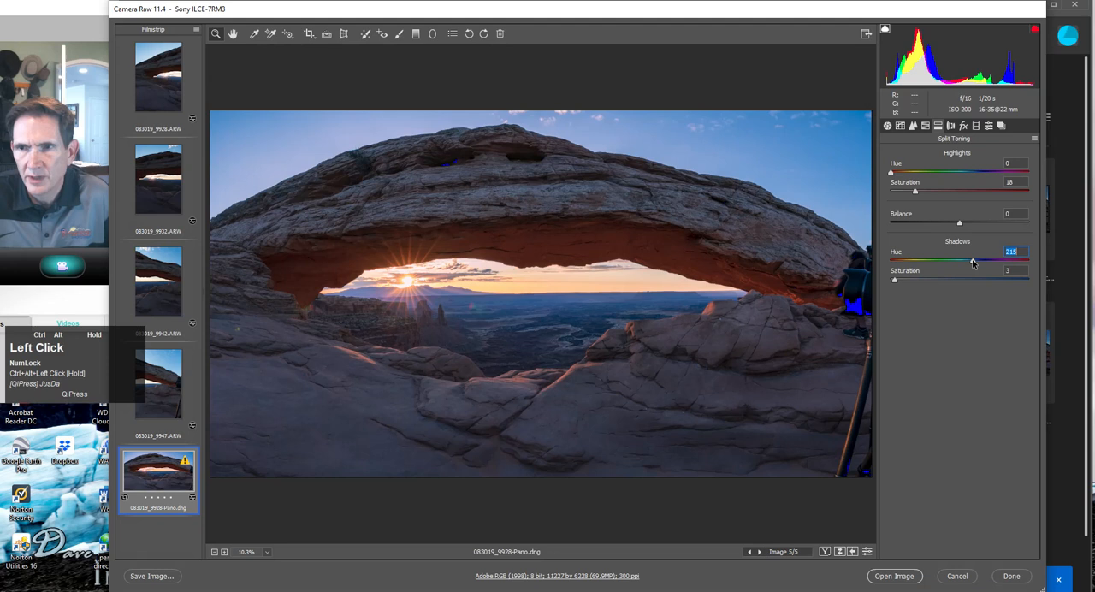
{"action": "left_click_drag", "start_coordinate": [896, 283], "coordinate": [901, 284]}
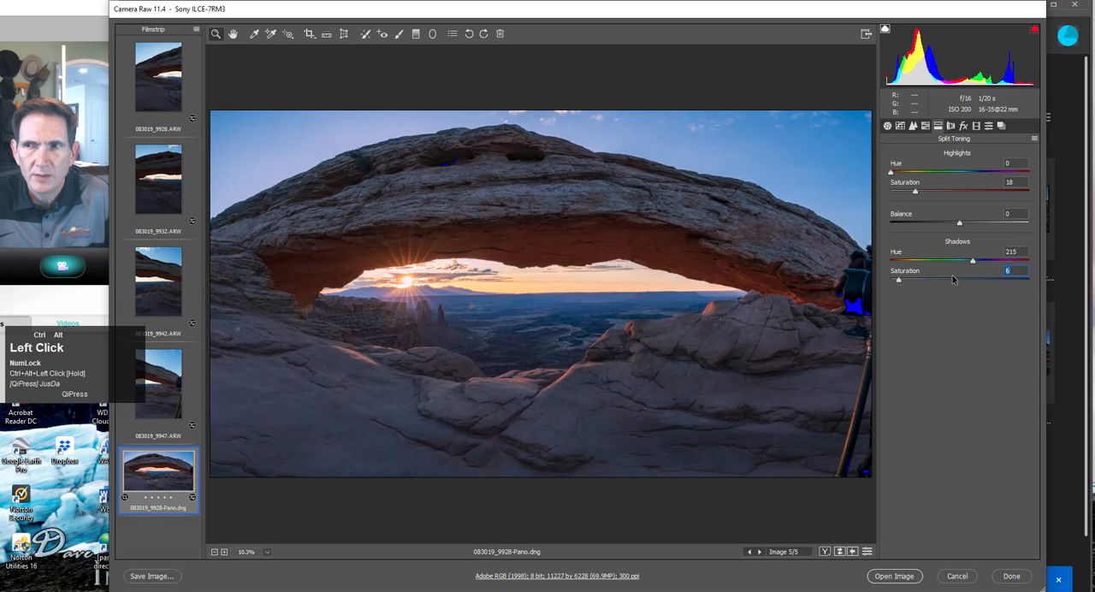
{"action": "key", "text": "Down"}
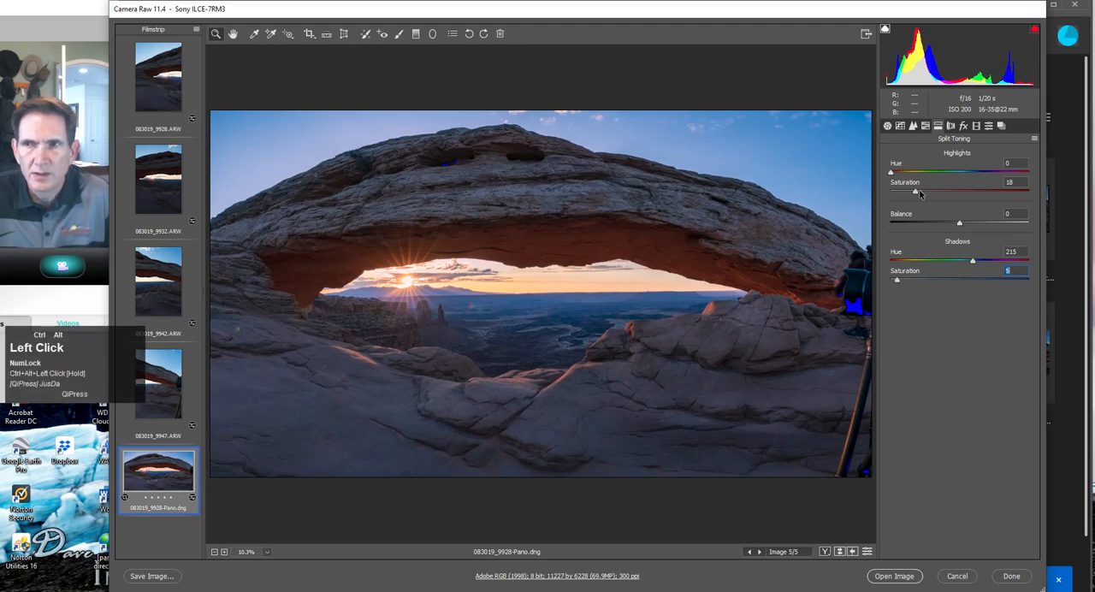
Raise the color saturation of the arch's red underside with the Targeted Adjustment tool to reds +1 and oranges +6.
{"action": "left_click", "coordinate": [901, 127]}
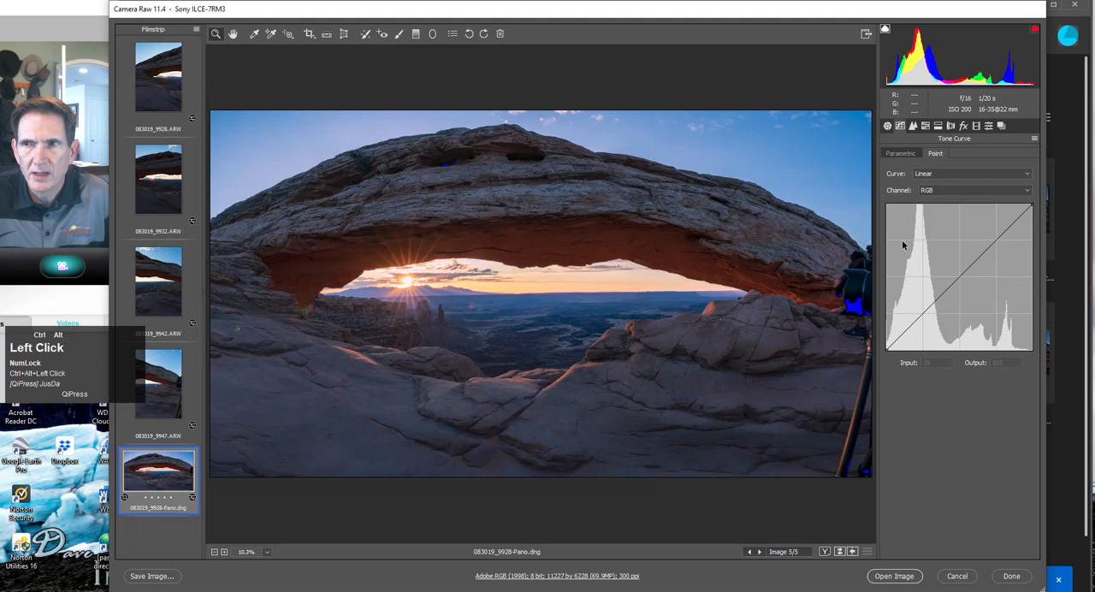
{"action": "left_click", "coordinate": [926, 127]}
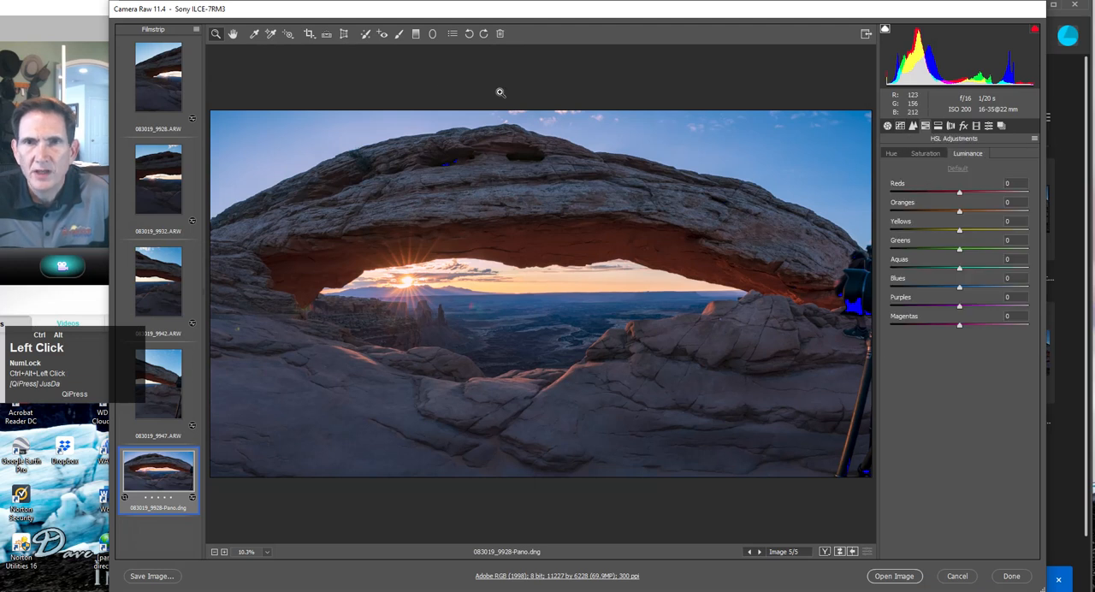
{"action": "left_click", "coordinate": [290, 35]}
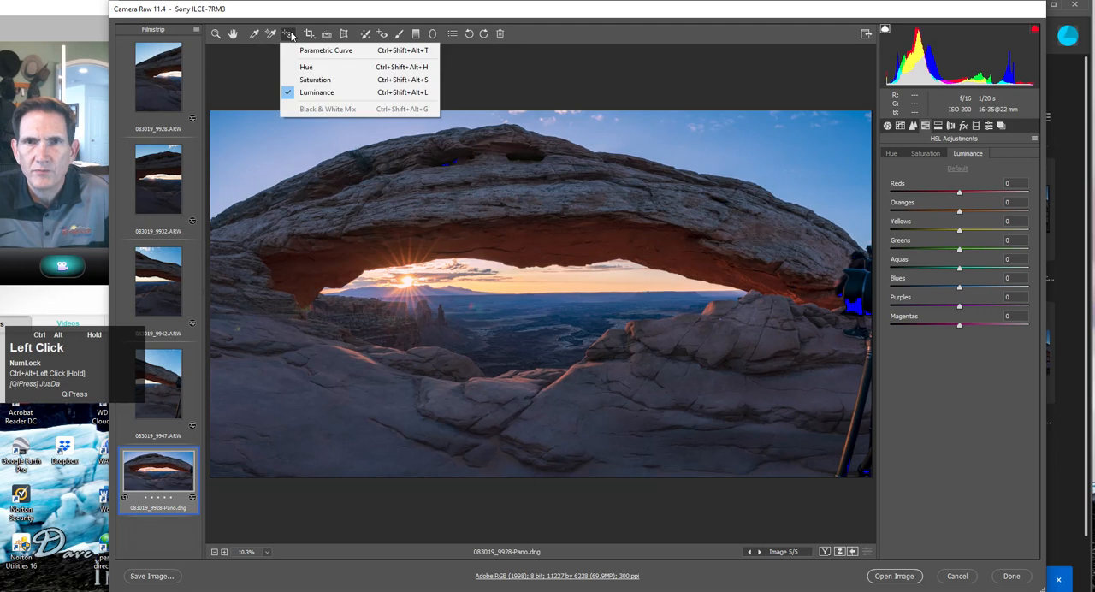
{"action": "left_click", "coordinate": [296, 80]}
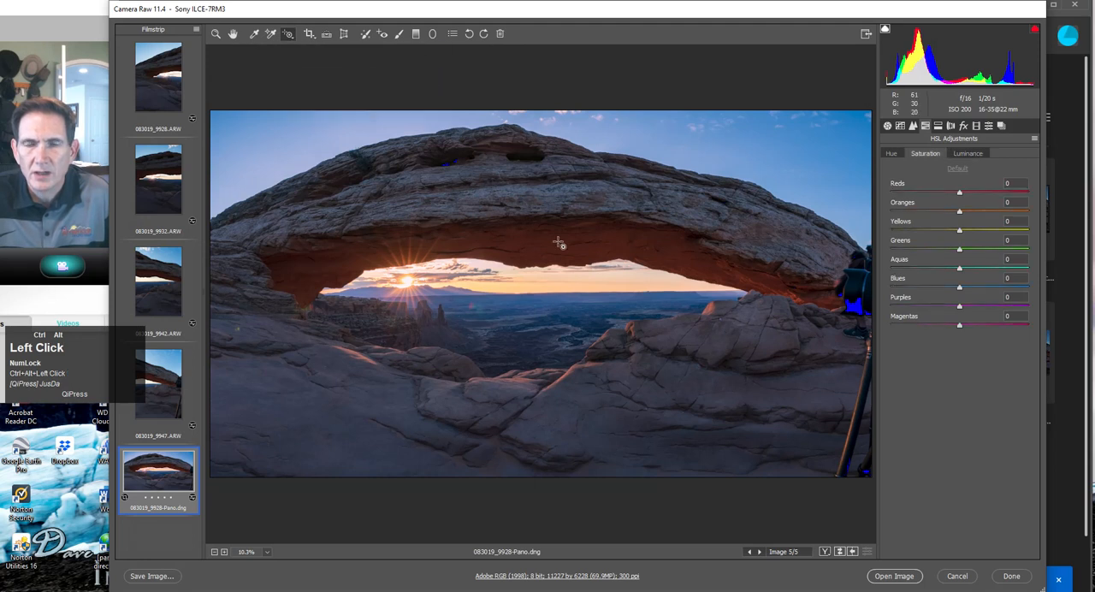
{"action": "left_click_drag", "start_coordinate": [557, 241], "coordinate": [562, 241]}
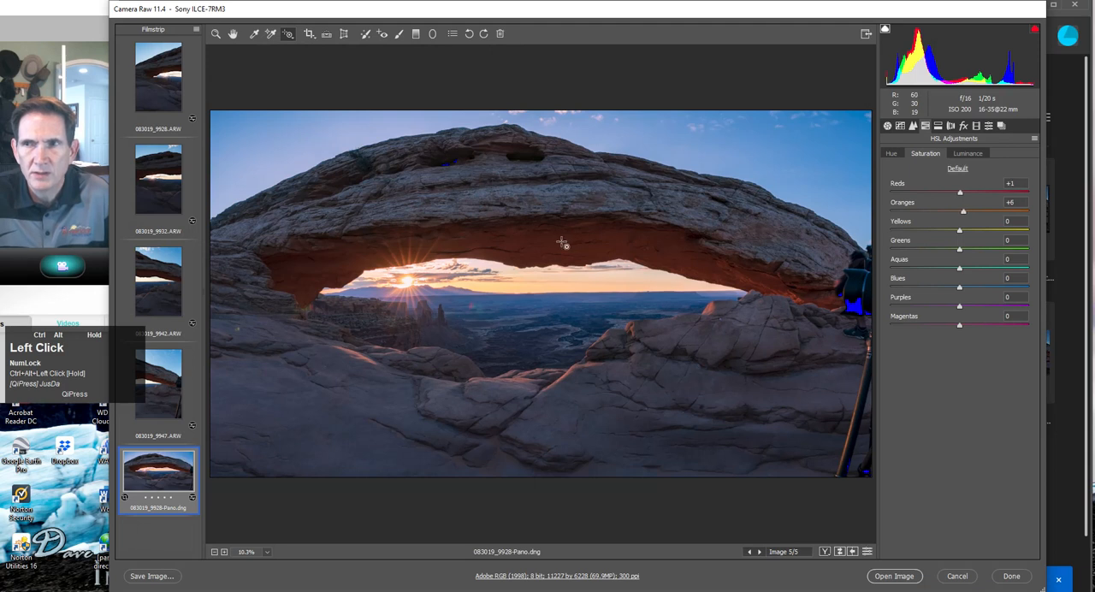
Brighten the arch's warm rock with targeted luminance adjustment to reds +8 and oranges +25.
{"action": "left_click", "coordinate": [288, 36]}
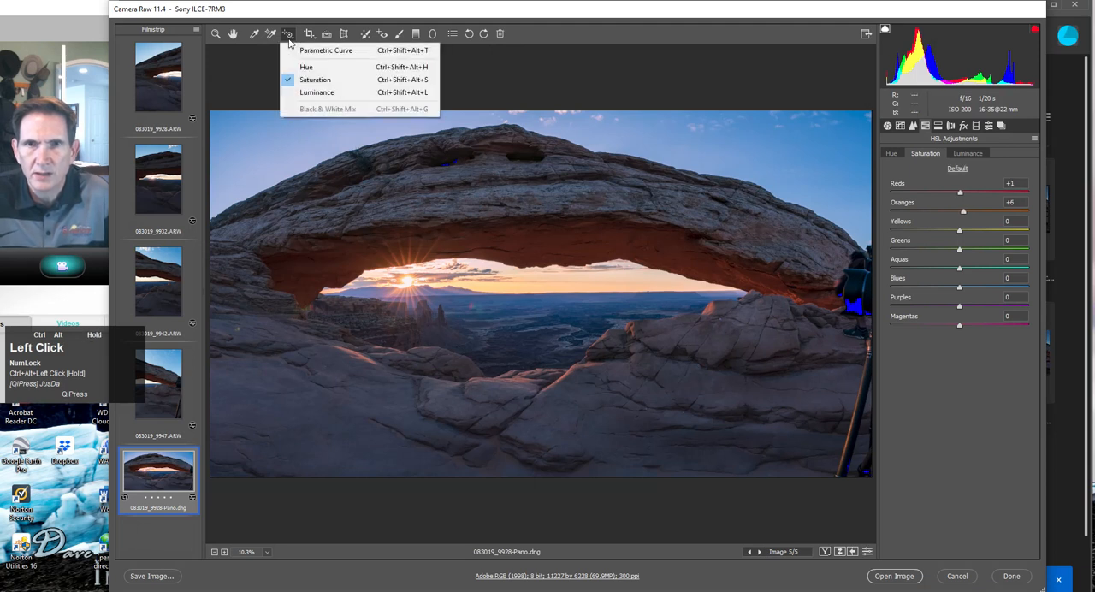
{"action": "left_click", "coordinate": [316, 92]}
{"action": "left_click_drag", "start_coordinate": [587, 246], "coordinate": [595, 240]}
{"action": "left_click_drag", "start_coordinate": [362, 360], "coordinate": [362, 357]}
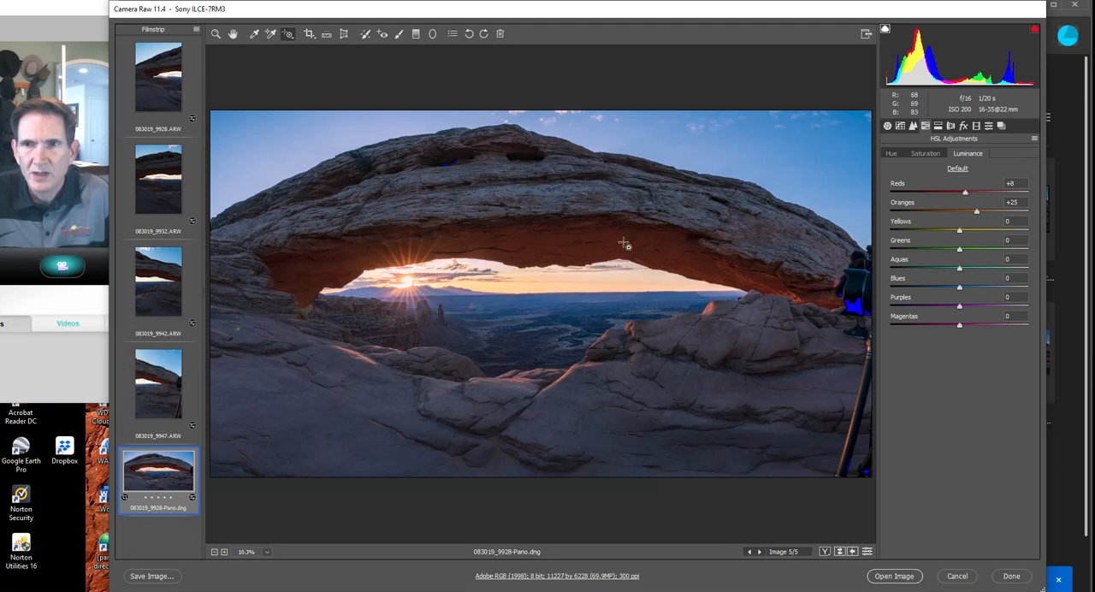
Shift the hue of the shaded foreground rock with targeted adjustment to blues +3 and purples +1.
{"action": "left_click", "coordinate": [889, 156], "text": "ctrl+alt"}
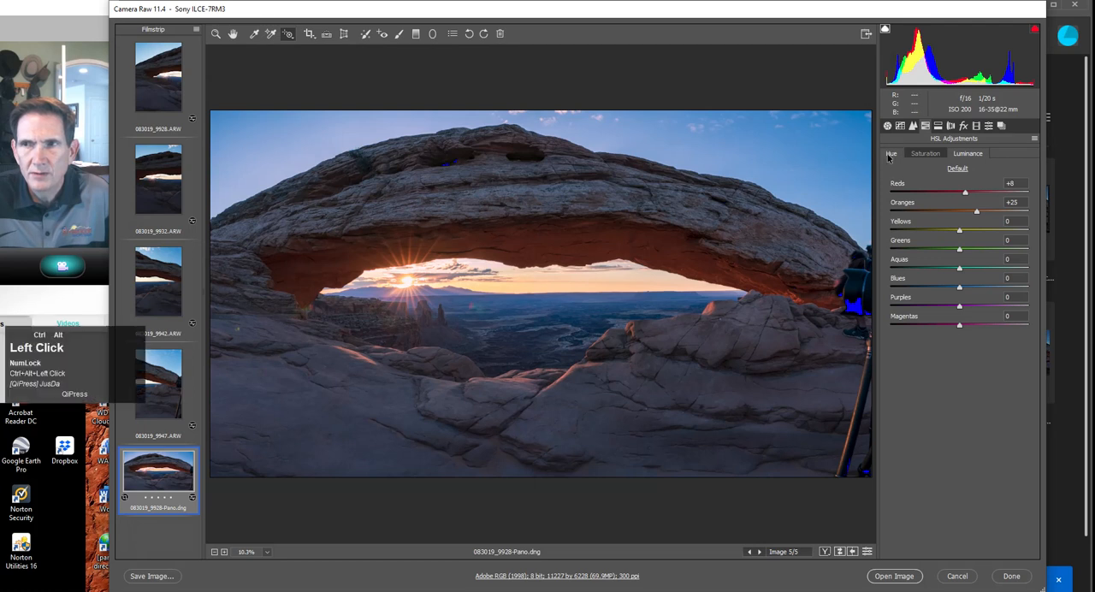
{"action": "left_click", "coordinate": [292, 39]}
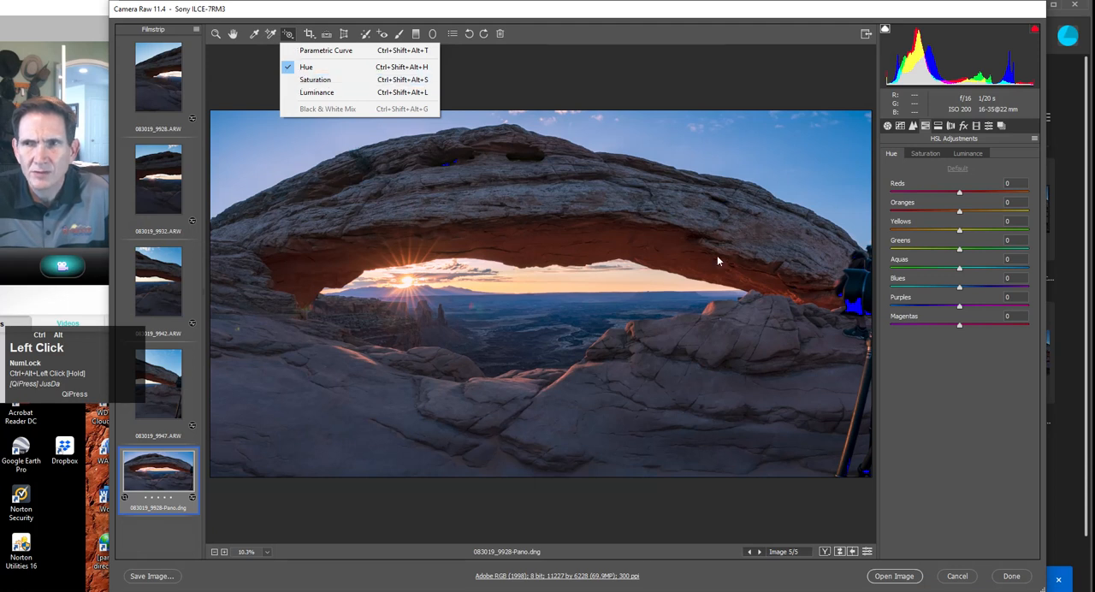
{"action": "left_click", "coordinate": [367, 433]}
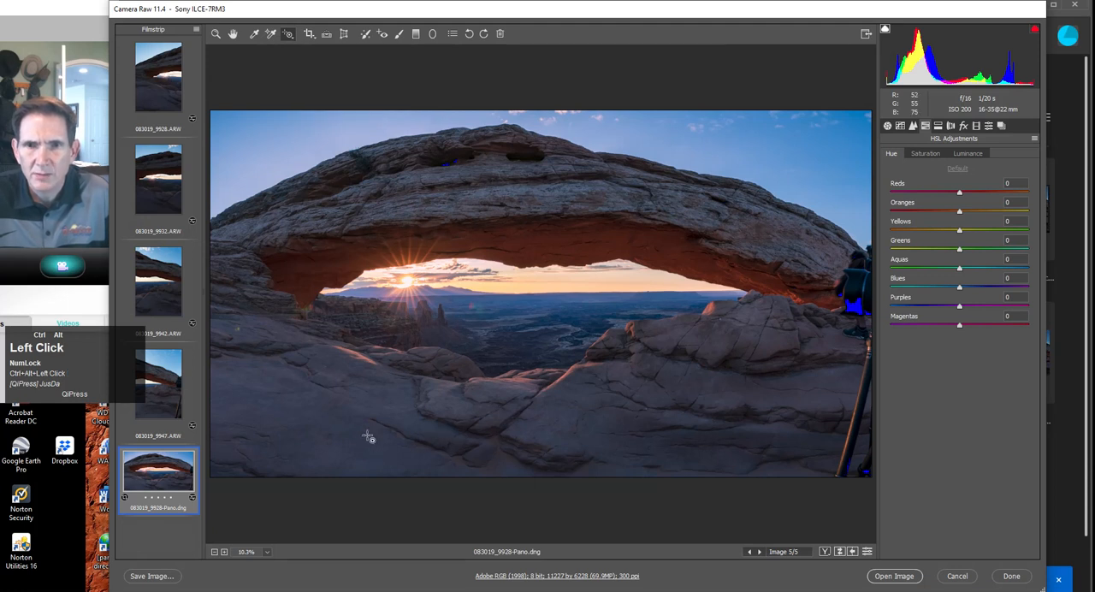
{"action": "left_click_drag", "start_coordinate": [366, 435], "coordinate": [364, 434]}
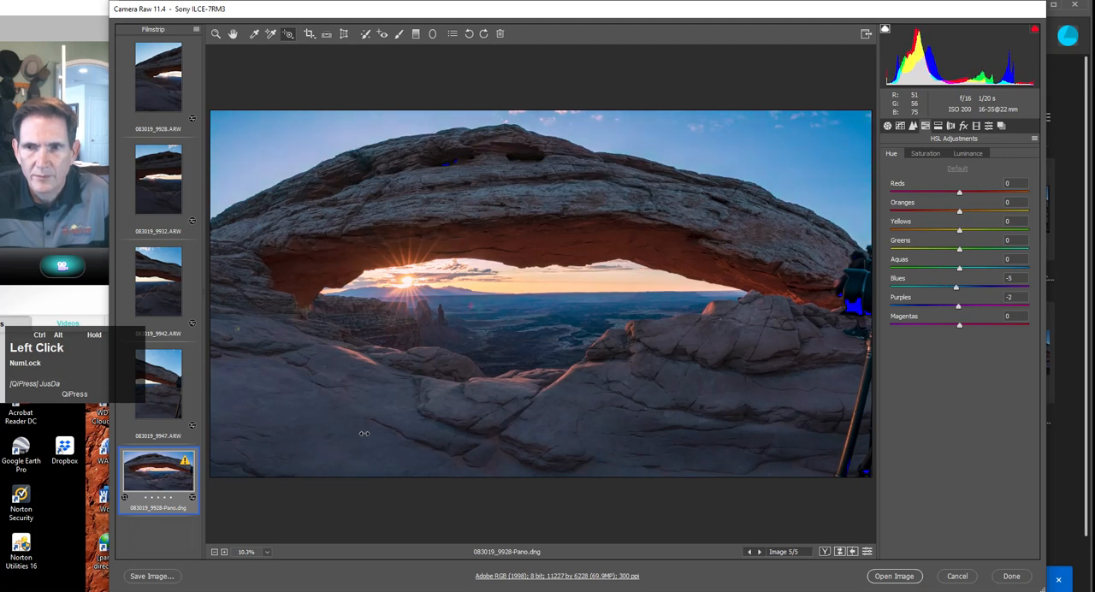
{"action": "left_click_drag", "start_coordinate": [364, 434], "coordinate": [370, 435]}
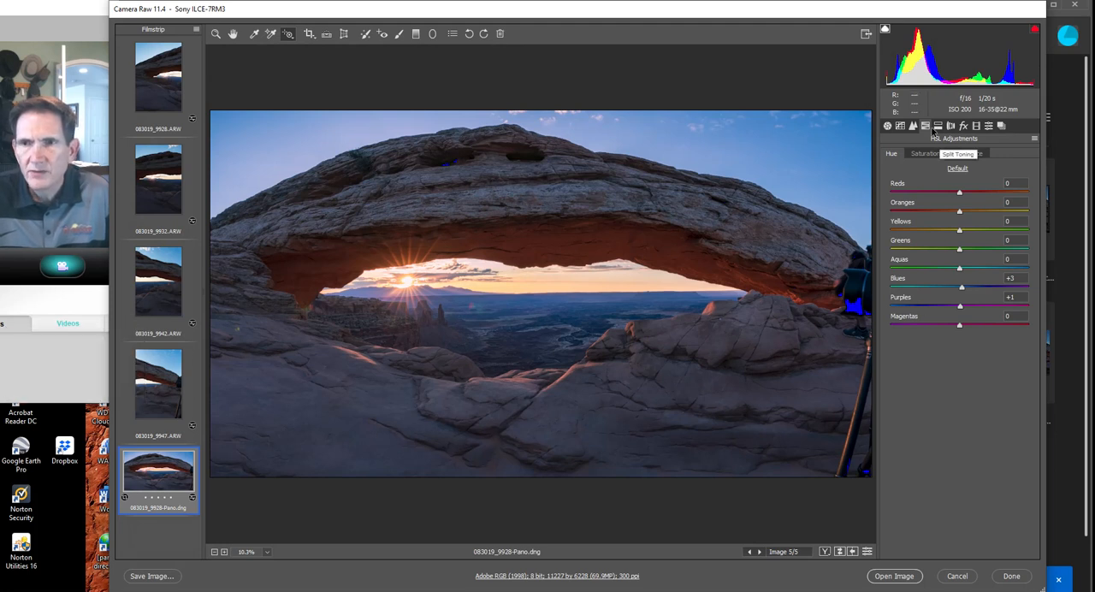
Warm the panorama's white balance to a temperature of 5750.
{"action": "left_click", "coordinate": [887, 126]}
{"action": "left_click", "coordinate": [935, 223], "text": "ctrl+alt"}
{"action": "left_click_drag", "start_coordinate": [936, 224], "coordinate": [937, 225]}
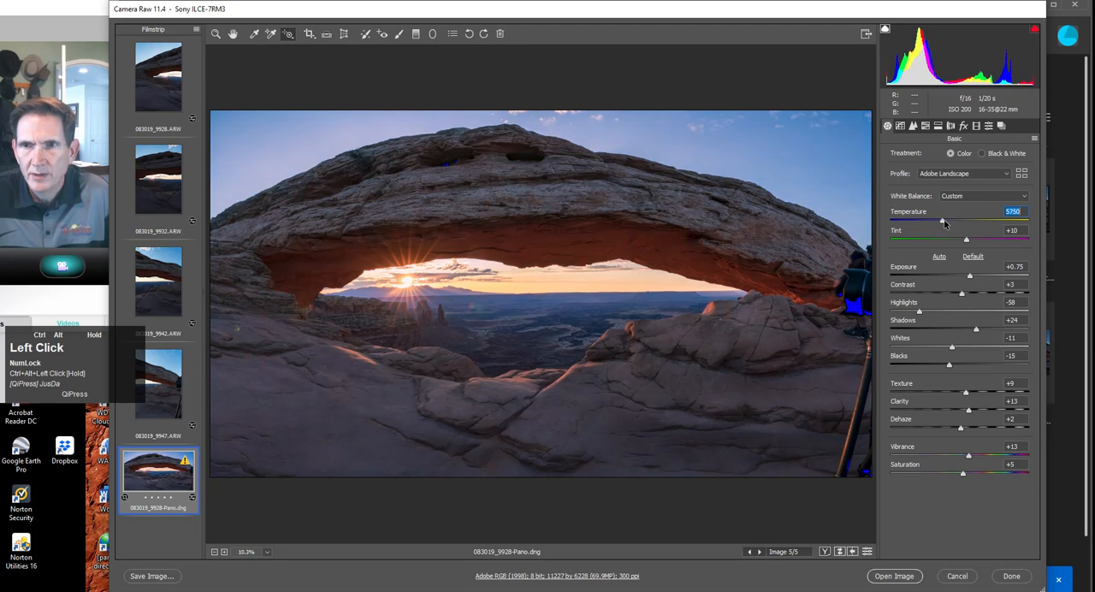
{"action": "left_click_drag", "start_coordinate": [939, 224], "coordinate": [946, 225]}
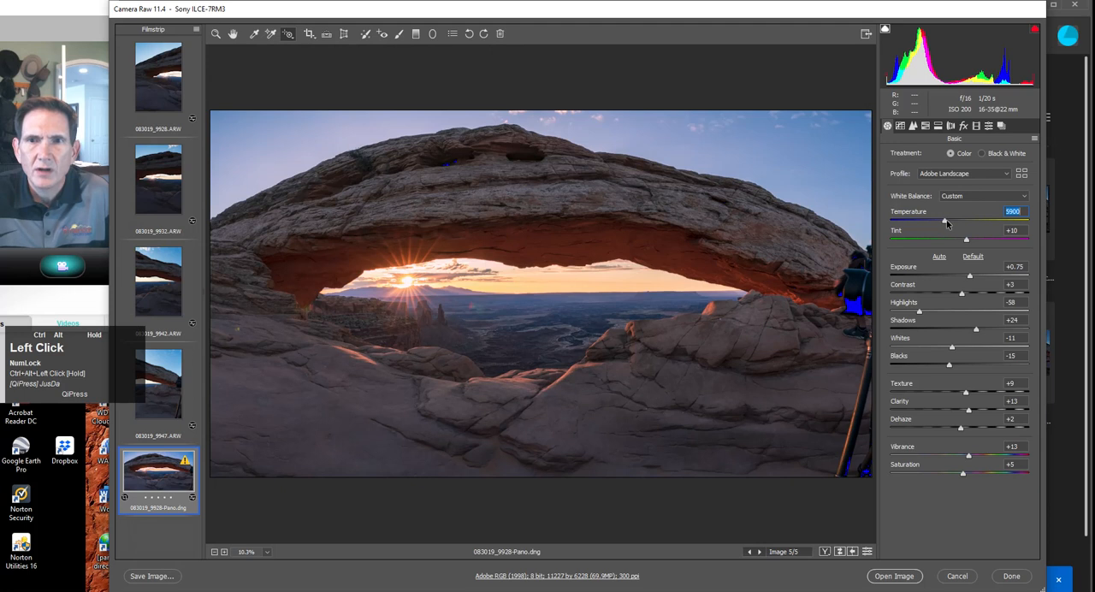
{"action": "left_click_drag", "start_coordinate": [945, 224], "coordinate": [944, 223]}
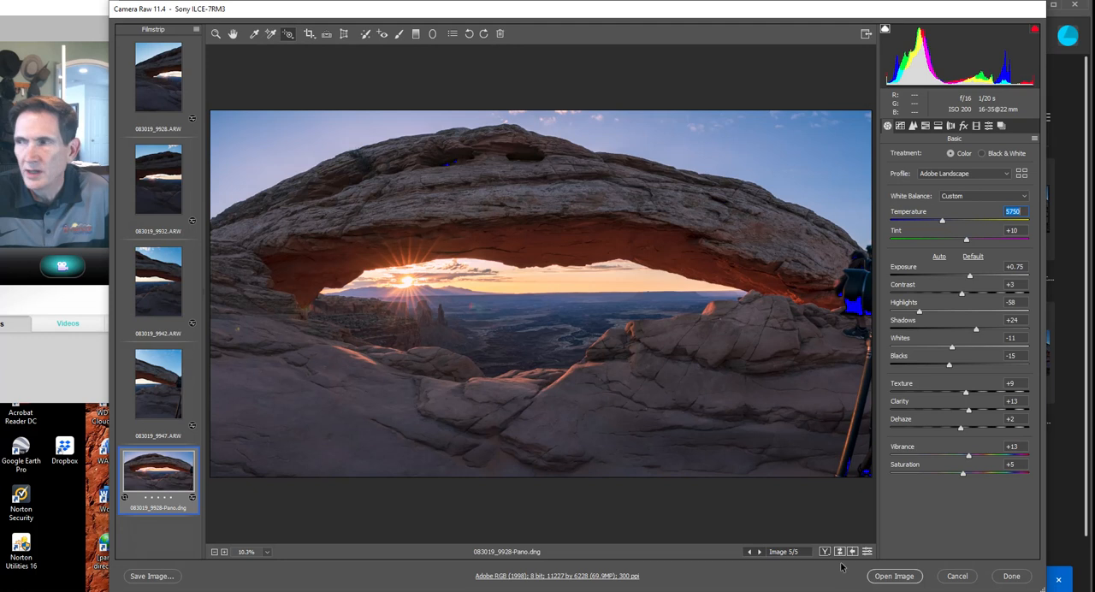
Finish the raw edits, open the panorama in Photoshop and fit the whole image on screen.
{"action": "left_click", "coordinate": [1011, 576]}
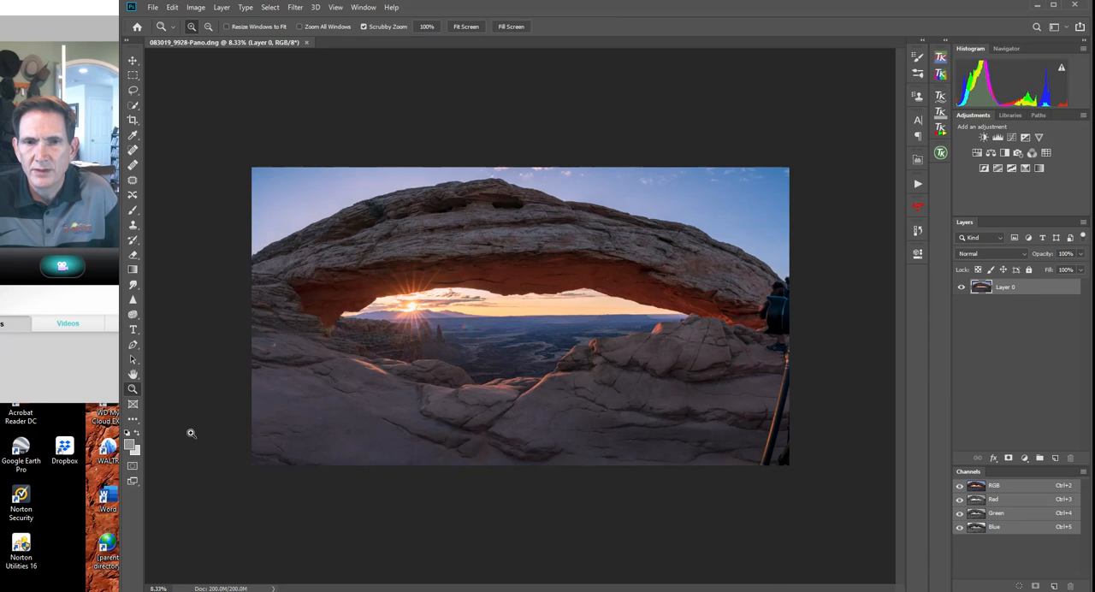
{"action": "left_click", "coordinate": [136, 393]}
{"action": "left_click", "coordinate": [466, 27]}
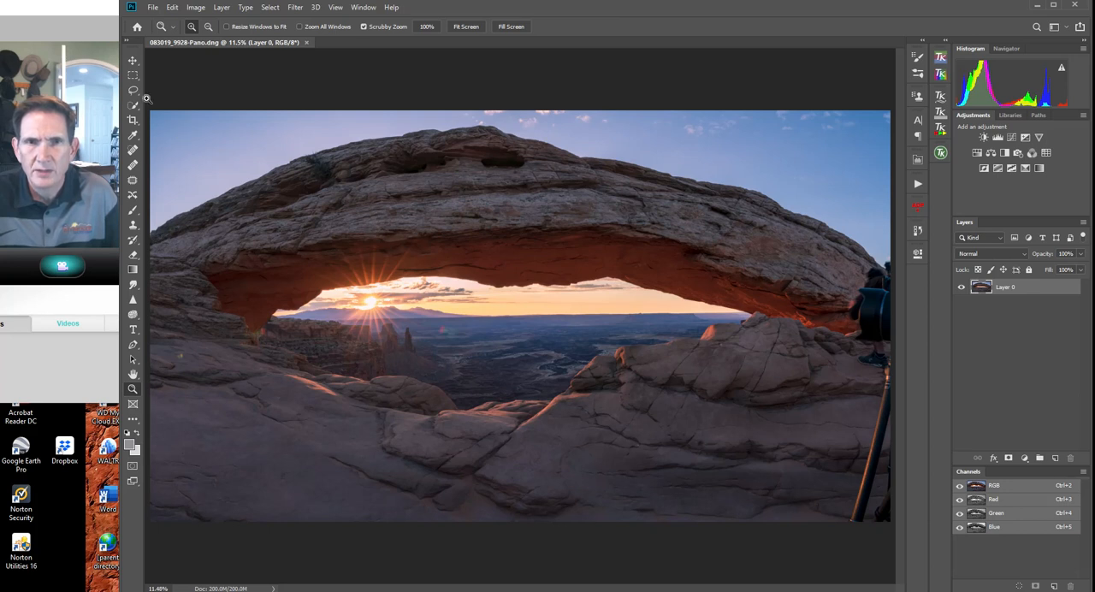
Select the entire image and compress it vertically from its upper edge to about 90.37% height with Free Transform.
{"action": "left_click", "coordinate": [133, 75], "text": "ctrl+alt"}
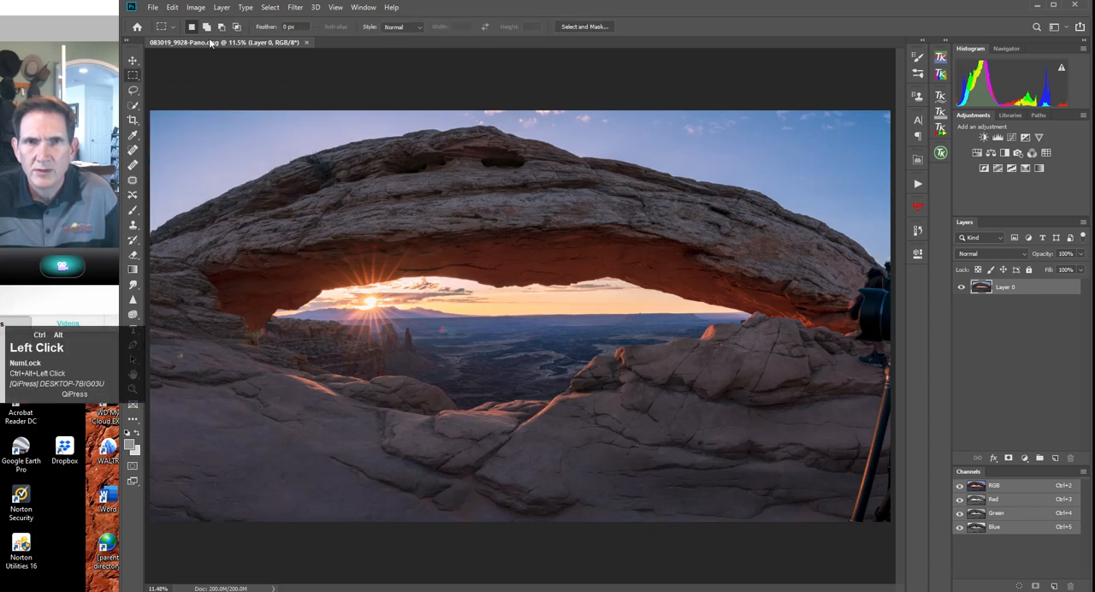
{"action": "left_click", "coordinate": [270, 6]}
{"action": "left_click", "coordinate": [274, 19]}
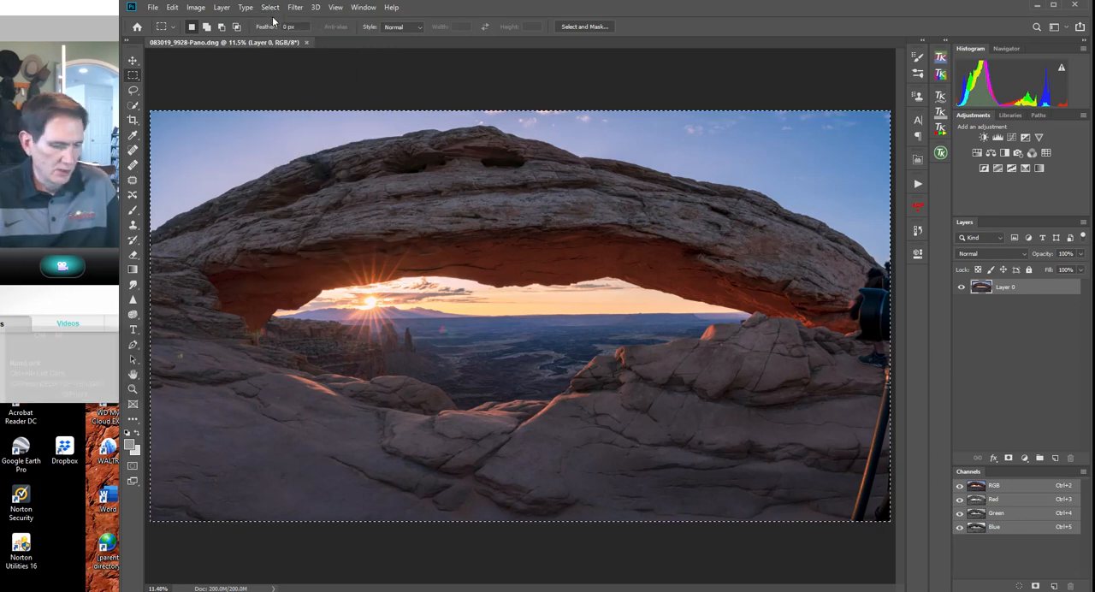
{"action": "key", "text": "ctrl+alt+t"}
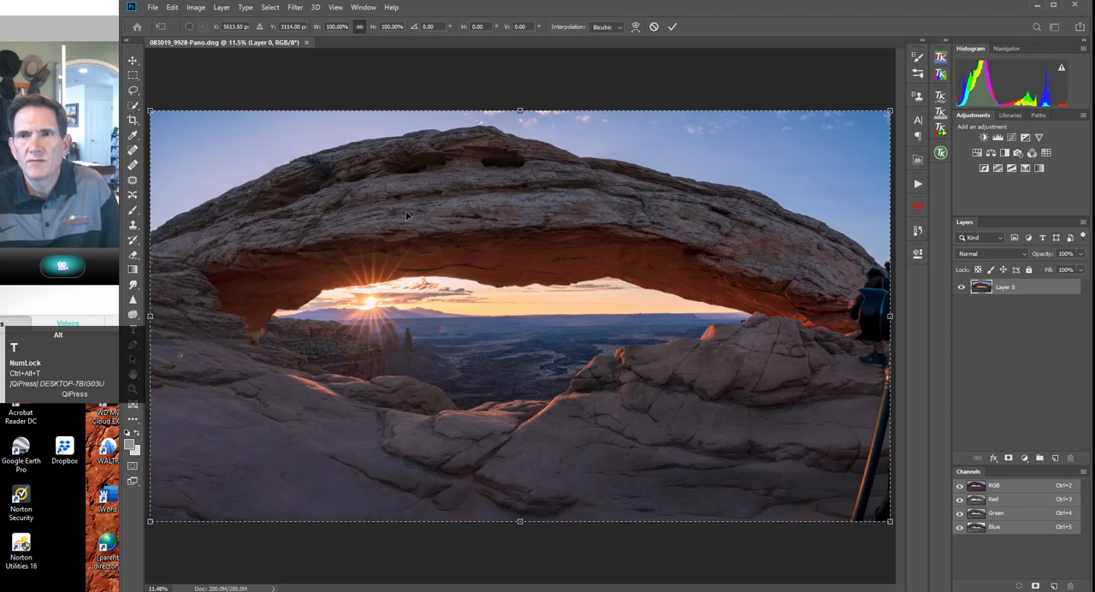
{"action": "left_click", "coordinate": [520, 110], "text": "alt"}
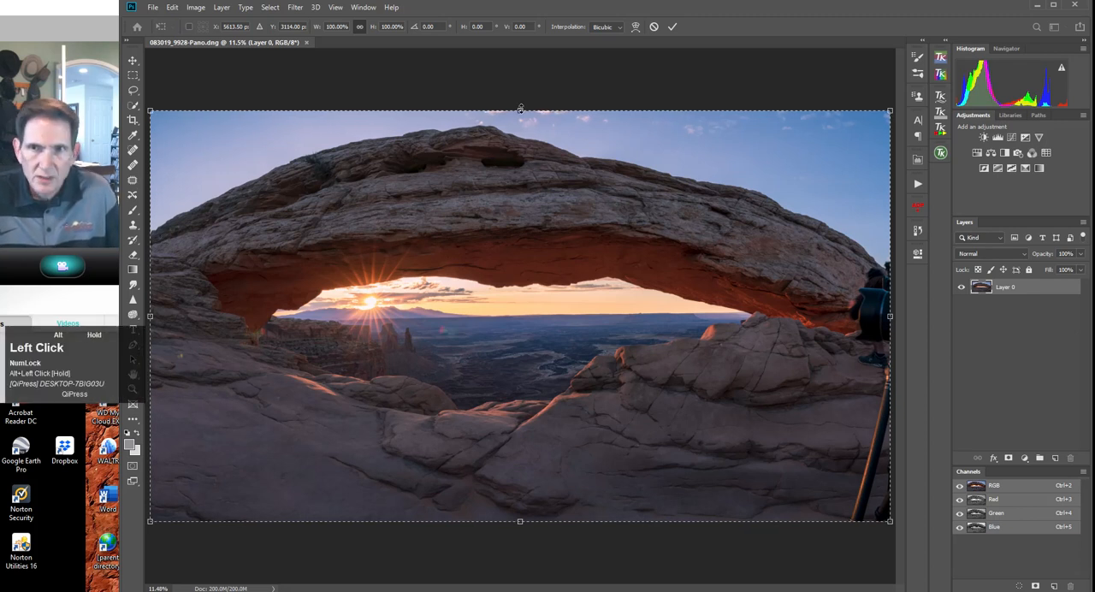
{"action": "left_click_drag", "start_coordinate": [520, 110], "coordinate": [529, 149]}
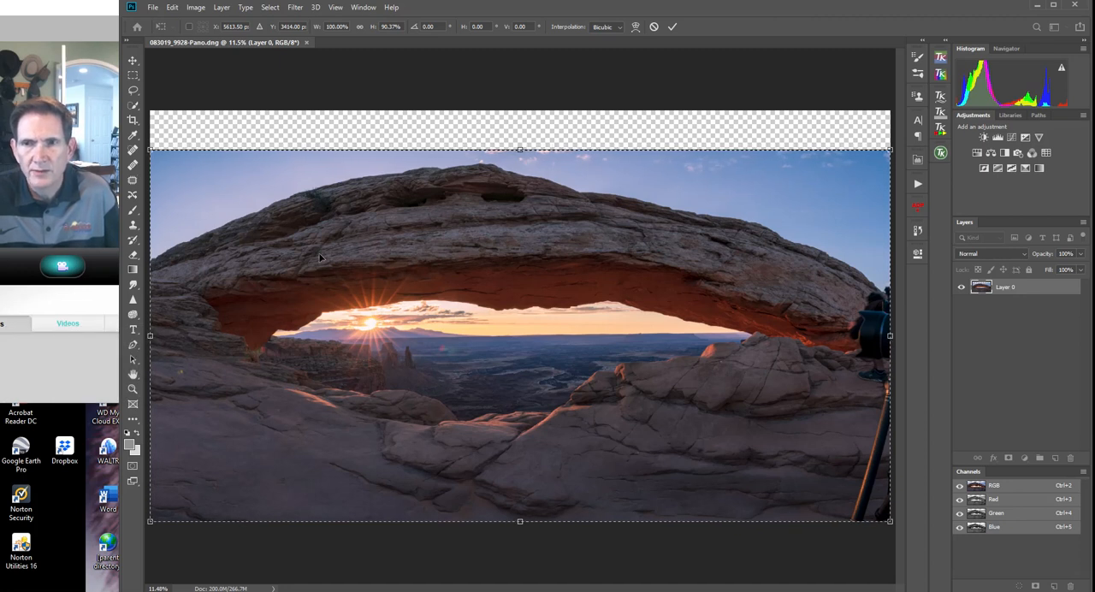
{"action": "left_click", "coordinate": [672, 29]}
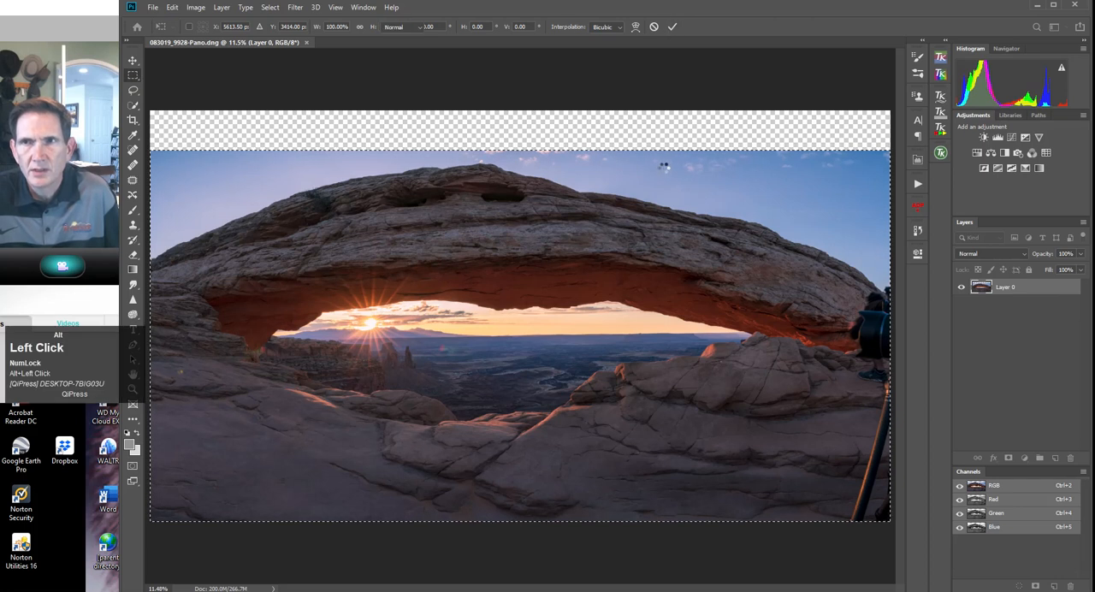
Crop the canvas to the selected image area, removing the transparent strip above the sky.
{"action": "left_click", "coordinate": [133, 123]}
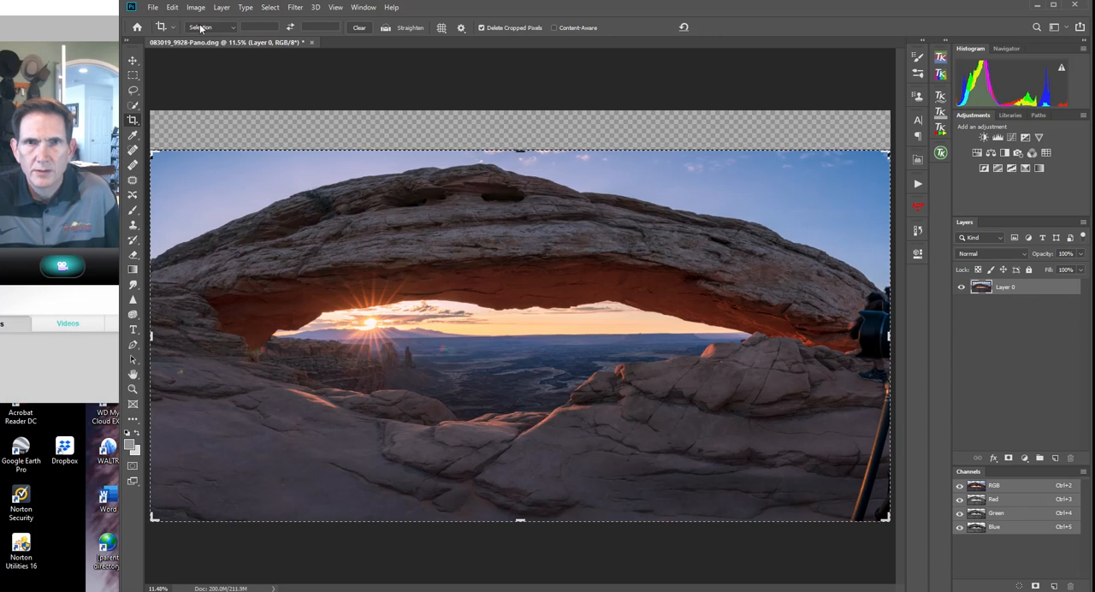
{"action": "left_click", "coordinate": [505, 220], "text": "alt"}
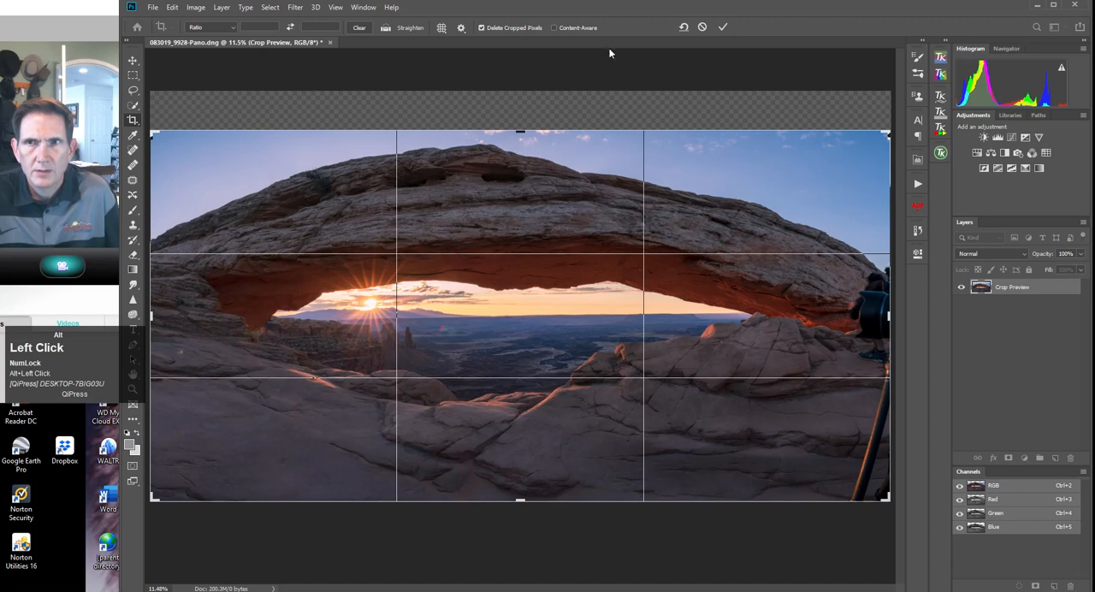
{"action": "left_click", "coordinate": [723, 27]}
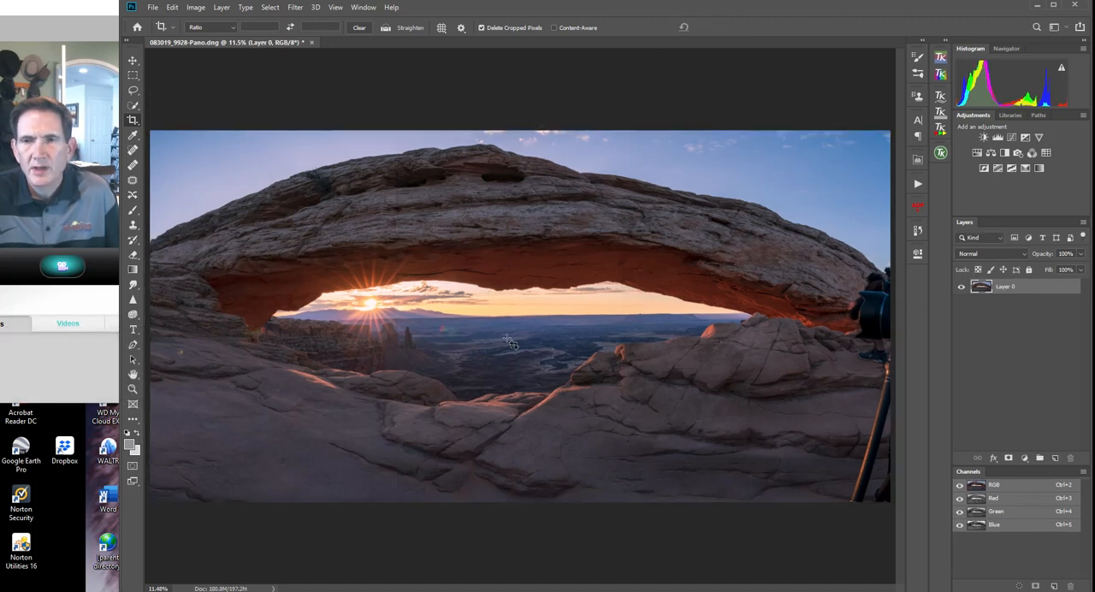
Crop both side edges of the panorama inward symmetrically to cut off the camera and tripod beside the arch.
{"action": "left_click", "coordinate": [134, 125], "text": "alt"}
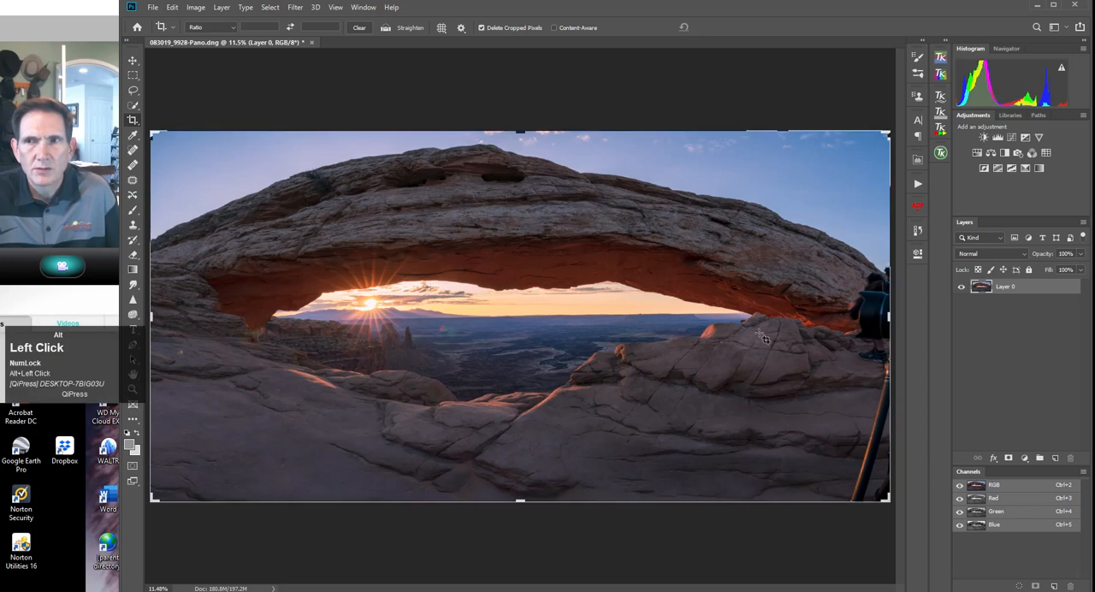
{"action": "left_click_drag", "start_coordinate": [887, 315], "coordinate": [870, 317]}
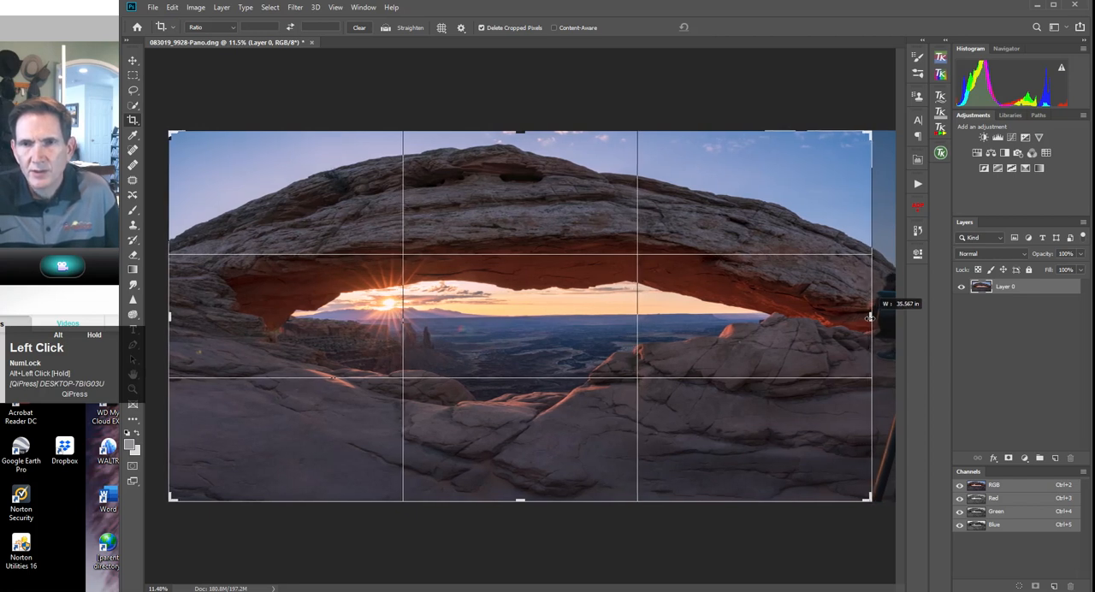
{"action": "mouse_move", "coordinate": [869, 317]}
{"action": "left_mouse_down"}
{"action": "mouse_move", "coordinate": [846, 317]}
{"action": "mouse_move", "coordinate": [867, 319]}
{"action": "left_mouse_up"}
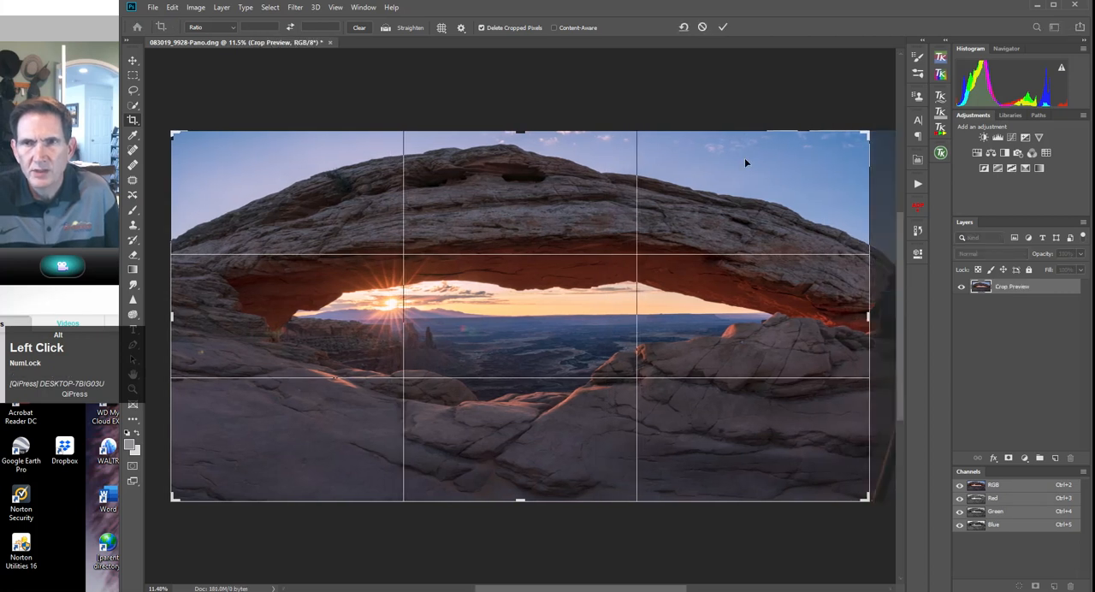
{"action": "left_click", "coordinate": [723, 27]}
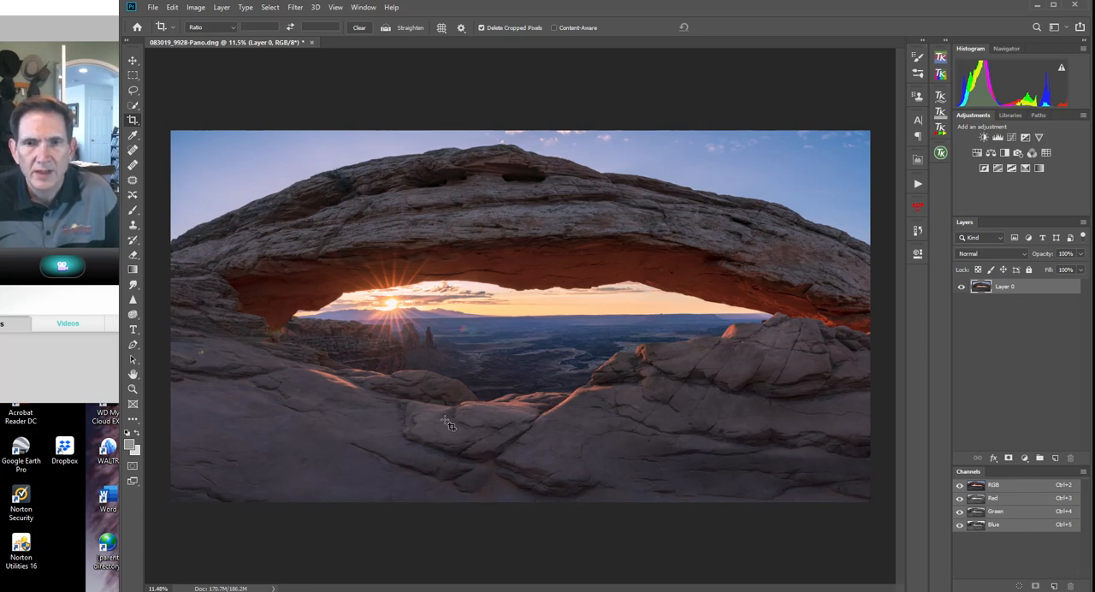
Remove the red lens flare below the horizon by lassoing it at 50% zoom, applying a Content-Aware fill at 100% opacity and deselecting.
{"action": "left_click", "coordinate": [132, 389]}
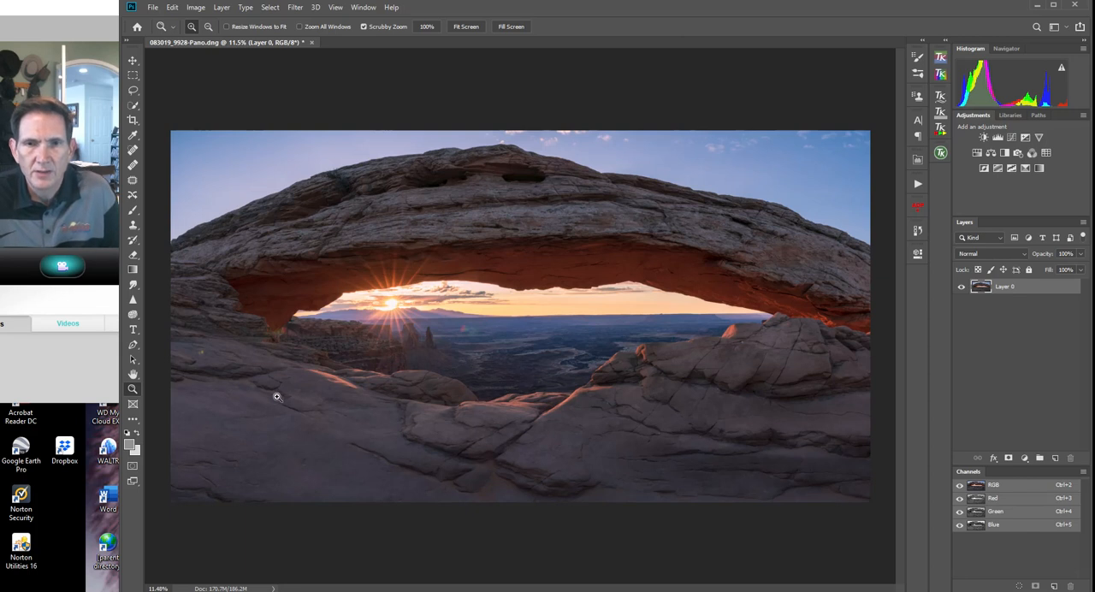
{"action": "left_click", "coordinate": [480, 333]}
{"action": "left_click", "coordinate": [480, 332]}
{"action": "left_click", "coordinate": [480, 332]}
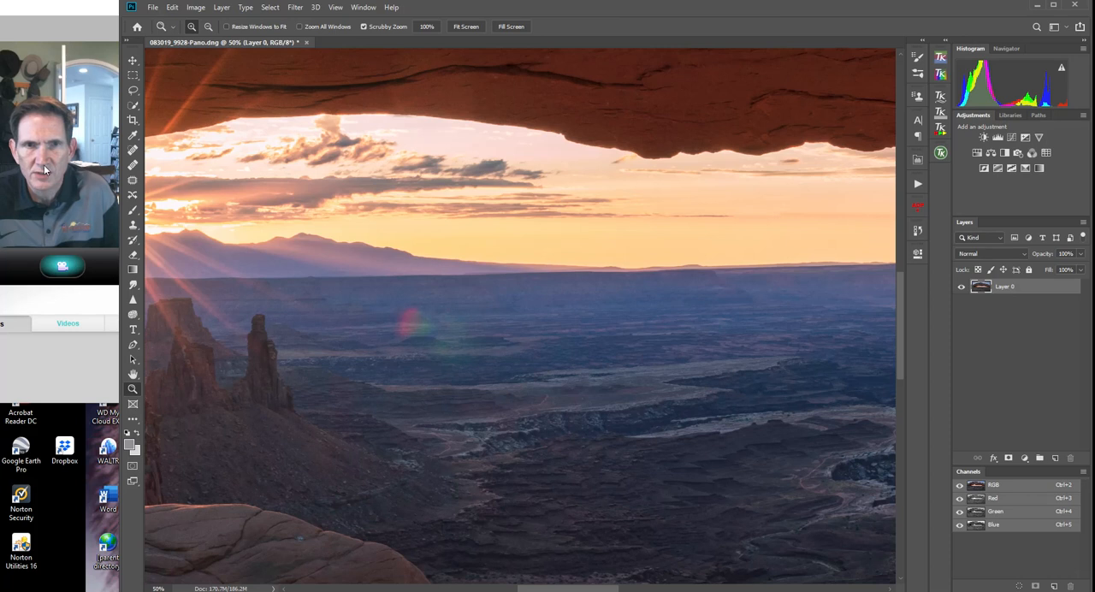
{"action": "left_click", "coordinate": [132, 89]}
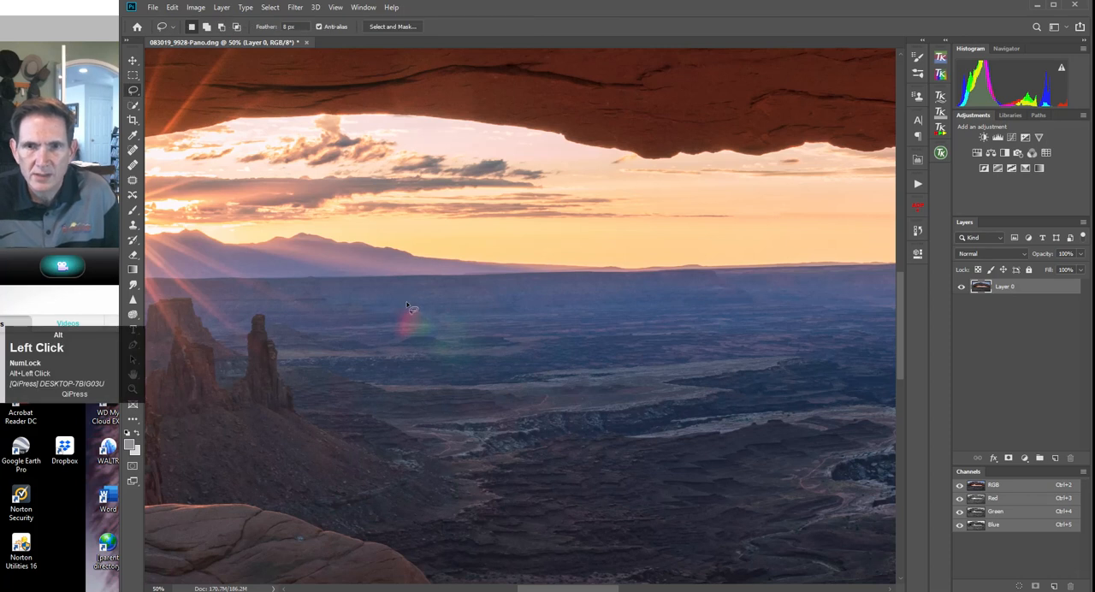
{"action": "mouse_move", "coordinate": [412, 307]}
{"action": "left_mouse_down"}
{"action": "mouse_move", "coordinate": [394, 318]}
{"action": "mouse_move", "coordinate": [398, 342]}
{"action": "mouse_move", "coordinate": [432, 337]}
{"action": "mouse_move", "coordinate": [459, 350]}
{"action": "mouse_move", "coordinate": [470, 335]}
{"action": "mouse_move", "coordinate": [456, 302]}
{"action": "mouse_move", "coordinate": [412, 306]}
{"action": "left_mouse_up"}
{"action": "right_click", "coordinate": [455, 332]}
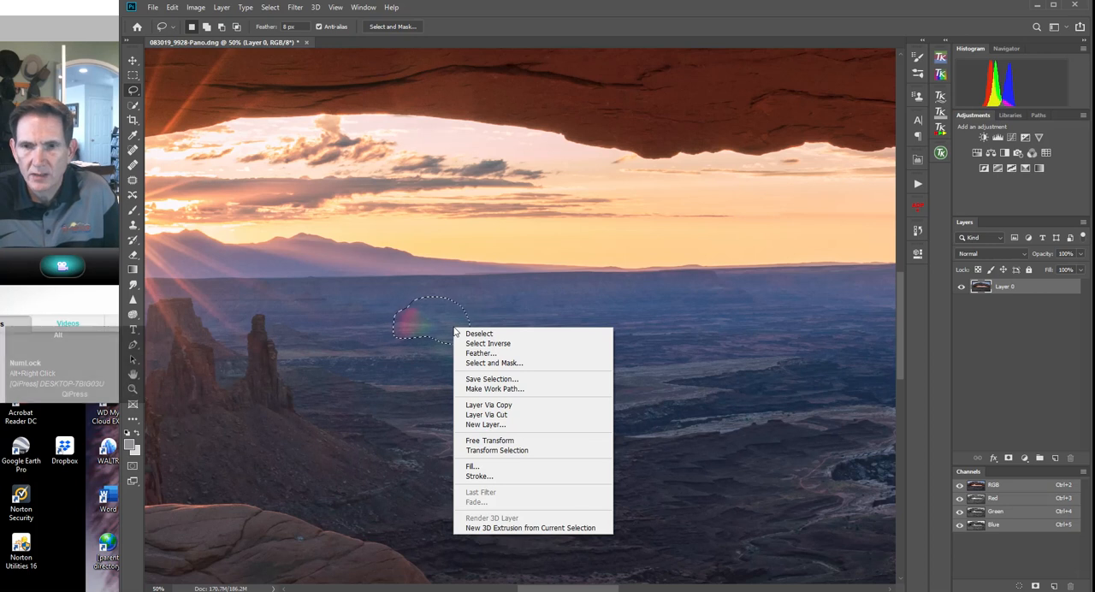
{"action": "left_click", "coordinate": [472, 466]}
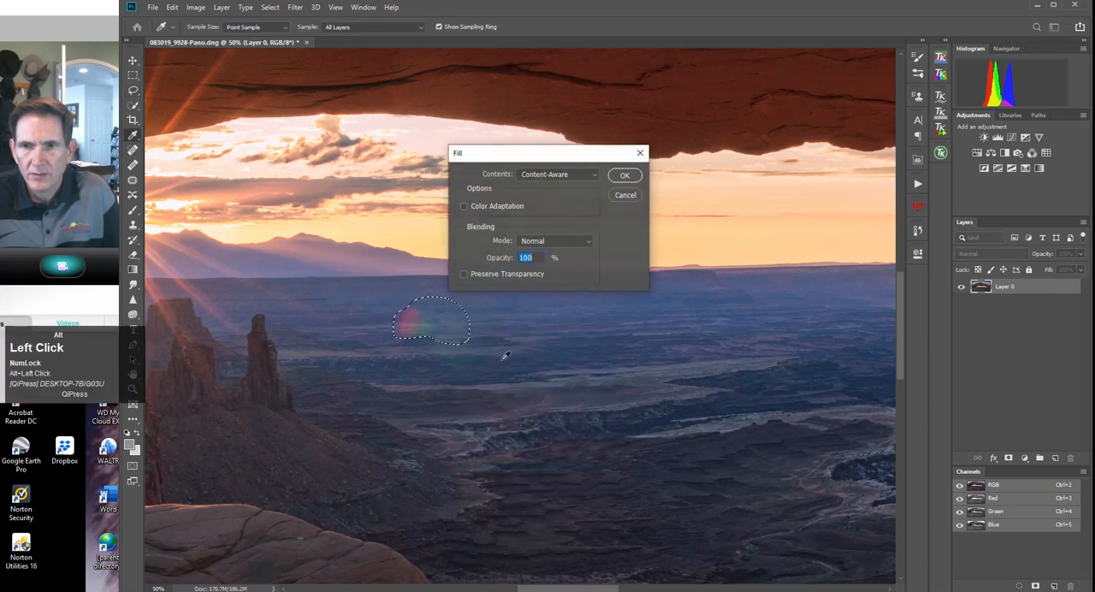
{"action": "left_click", "coordinate": [624, 176]}
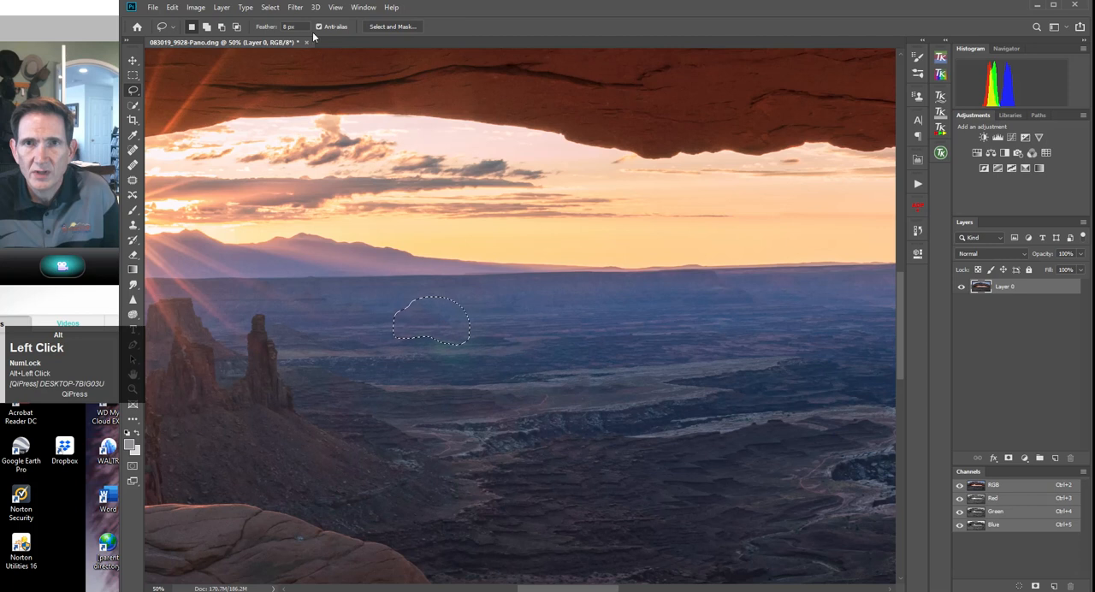
{"action": "left_click", "coordinate": [270, 7]}
{"action": "left_click", "coordinate": [282, 31]}
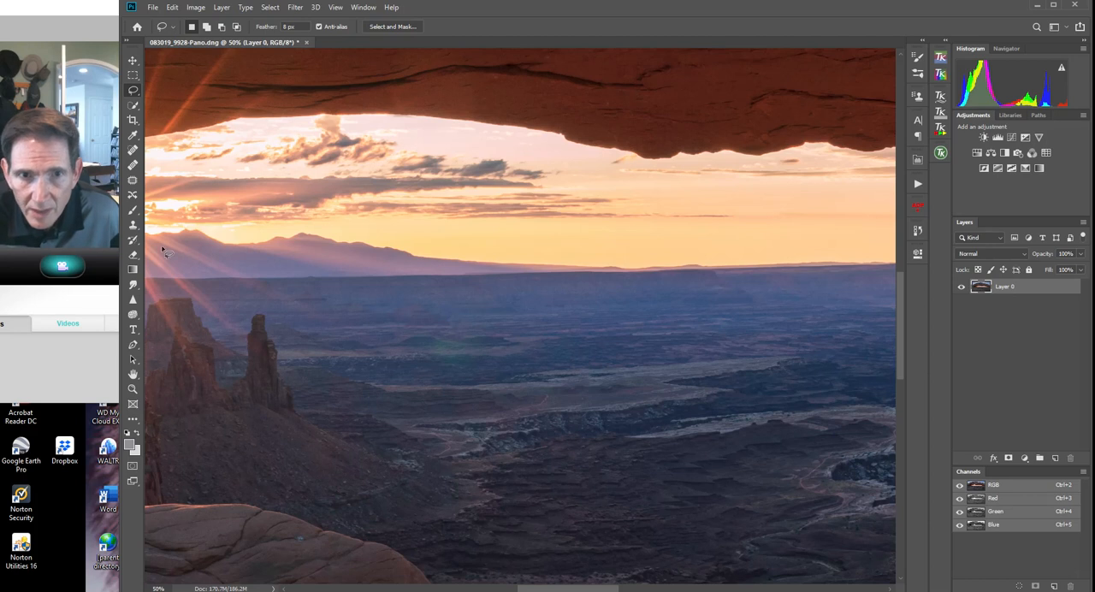
Retouch the remaining flare area on the canyon floor with the Patch tool and the Spot Healing Brush.
{"action": "left_click", "coordinate": [132, 181], "text": "alt"}
{"action": "mouse_move", "coordinate": [461, 323]}
{"action": "left_mouse_down"}
{"action": "mouse_move", "coordinate": [452, 317]}
{"action": "mouse_move", "coordinate": [446, 332]}
{"action": "mouse_move", "coordinate": [468, 325]}
{"action": "left_mouse_up"}
{"action": "left_click", "coordinate": [511, 325]}
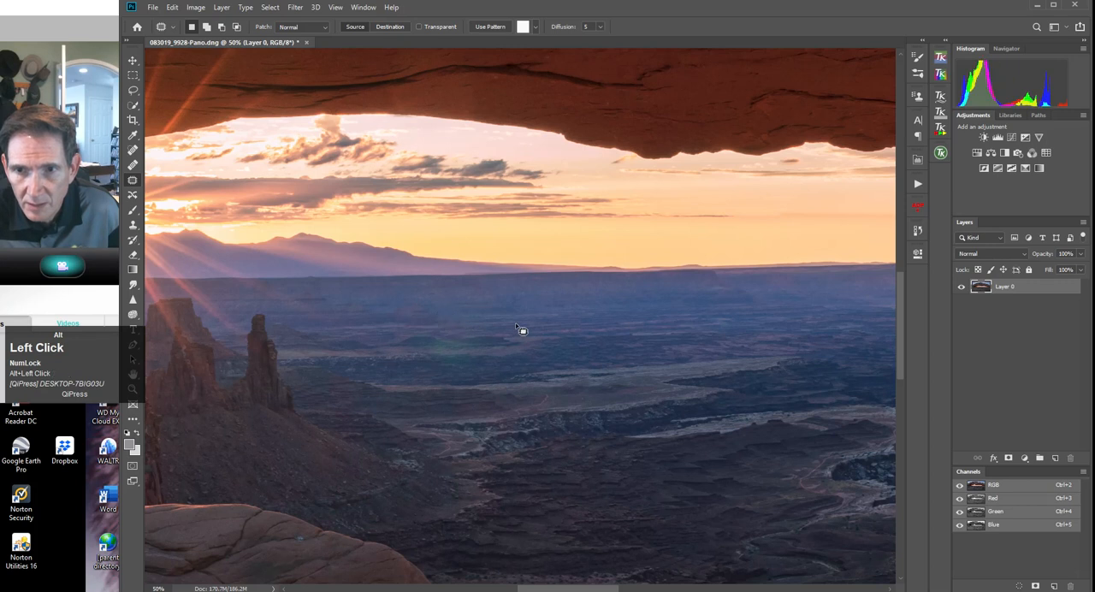
{"action": "left_click", "coordinate": [133, 150]}
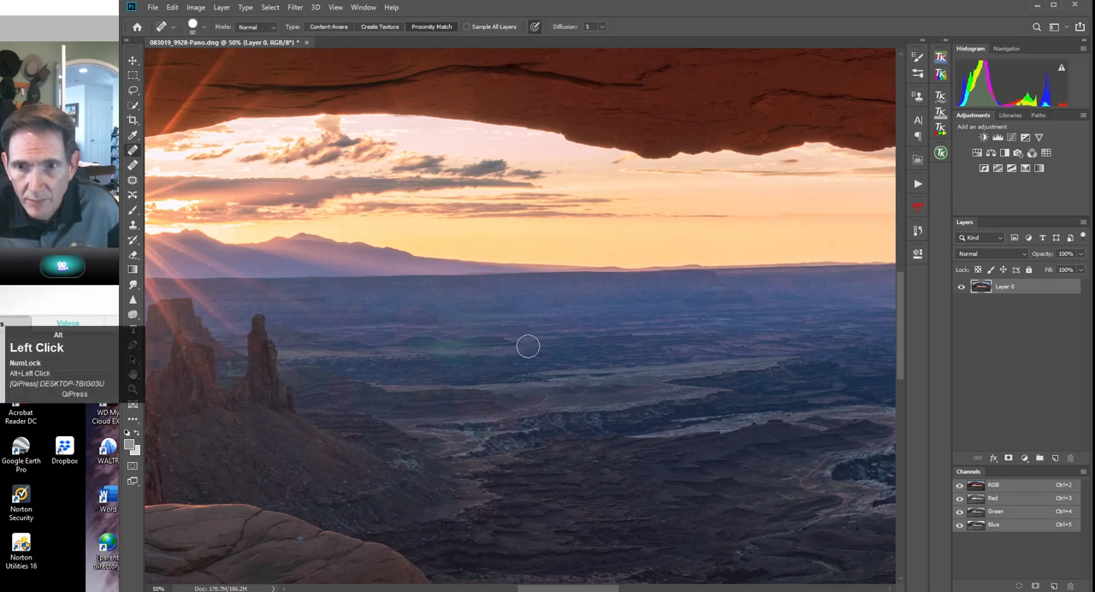
{"action": "left_click", "coordinate": [464, 322]}
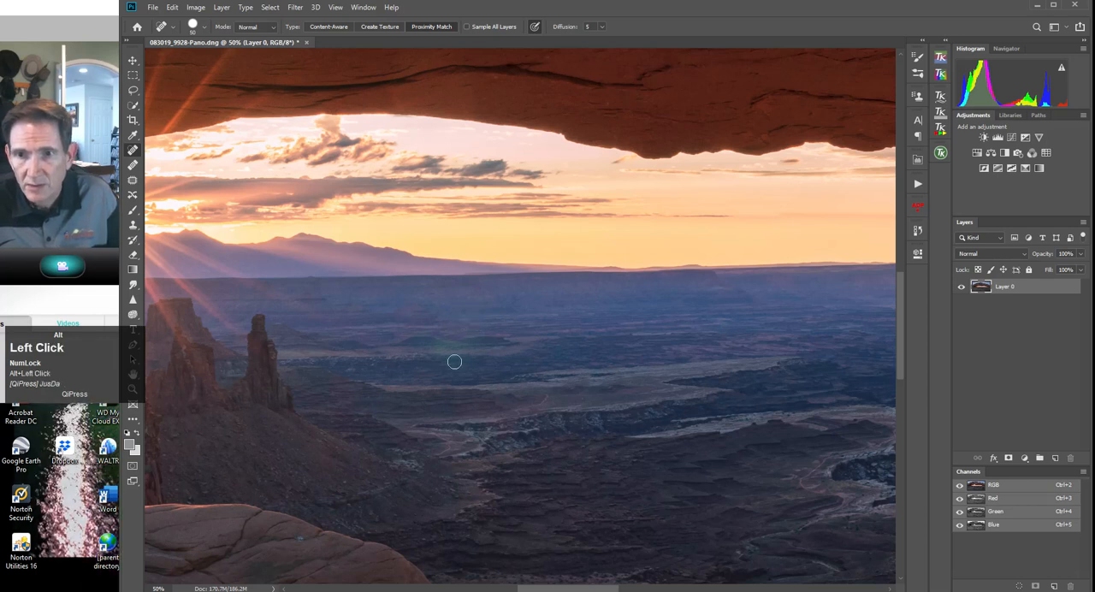
Lasso the greenish flare remnant on the canyon floor and lower its Greens saturation to -33 with Hue/Saturation.
{"action": "left_click", "coordinate": [132, 91]}
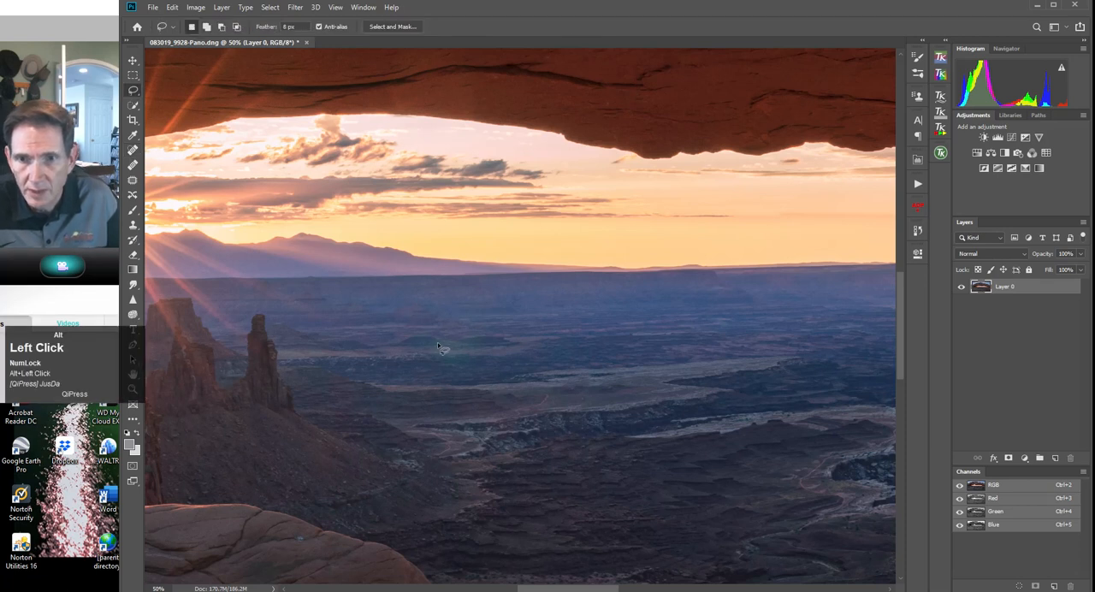
{"action": "mouse_move", "coordinate": [428, 347]}
{"action": "left_mouse_down"}
{"action": "mouse_move", "coordinate": [434, 364]}
{"action": "mouse_move", "coordinate": [458, 369]}
{"action": "mouse_move", "coordinate": [479, 352]}
{"action": "mouse_move", "coordinate": [428, 348]}
{"action": "left_mouse_up"}
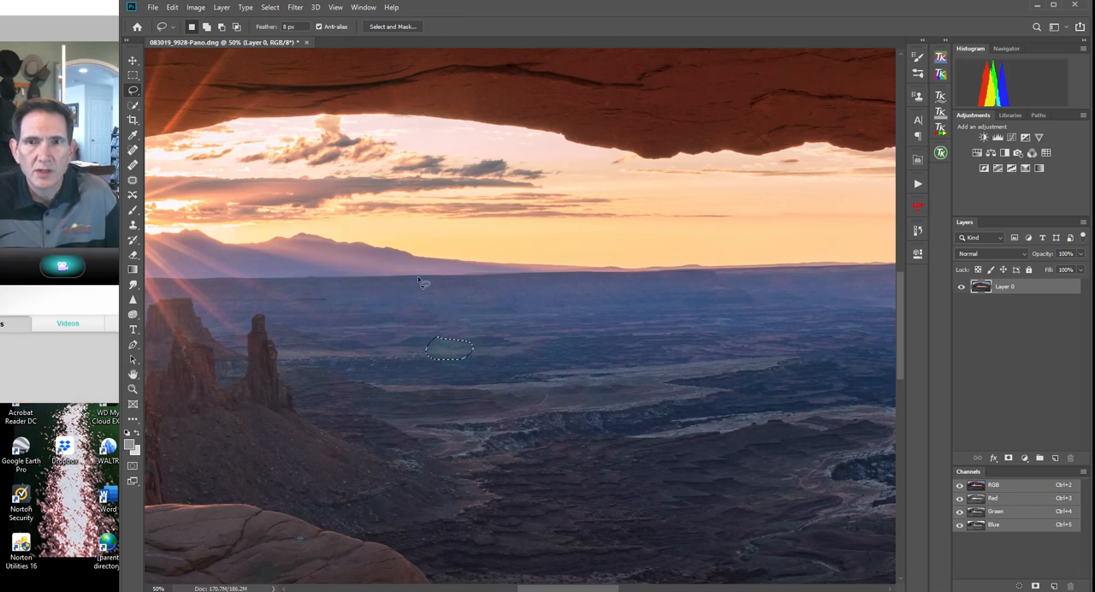
{"action": "left_click", "coordinate": [453, 337]}
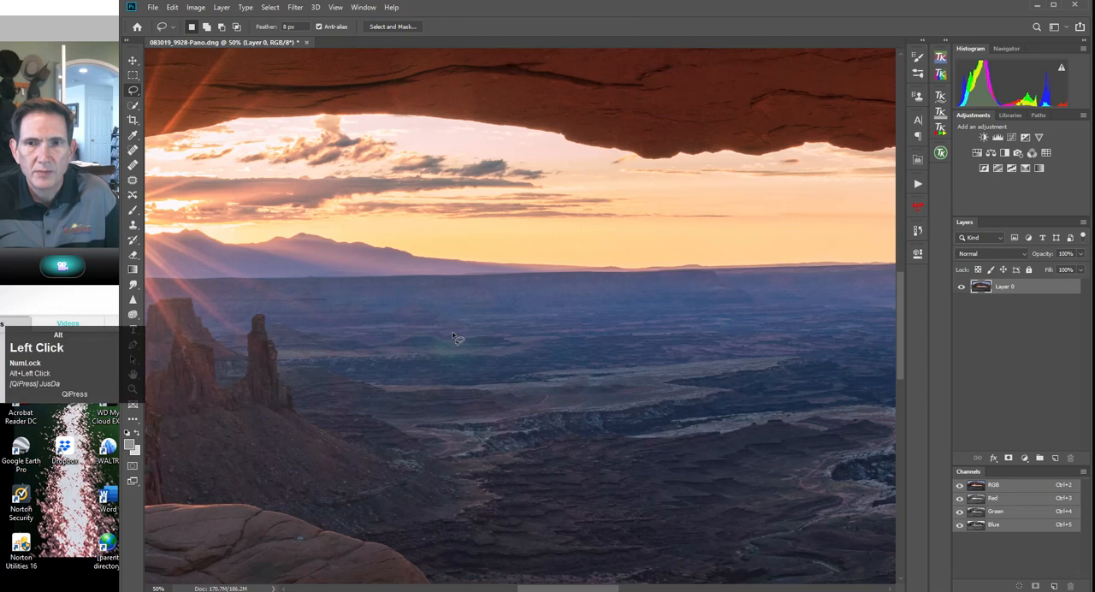
{"action": "mouse_move", "coordinate": [452, 331]}
{"action": "left_mouse_down"}
{"action": "mouse_move", "coordinate": [414, 350]}
{"action": "mouse_move", "coordinate": [472, 366]}
{"action": "mouse_move", "coordinate": [451, 335]}
{"action": "left_mouse_up"}
{"action": "left_click", "coordinate": [195, 7]}
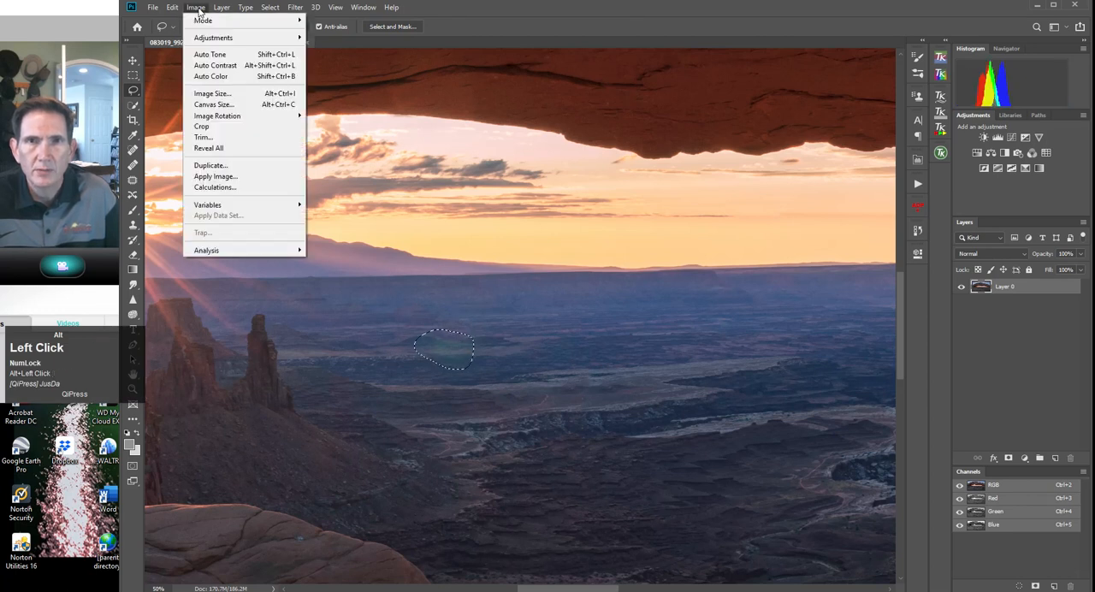
{"action": "mouse_move", "coordinate": [214, 39]}
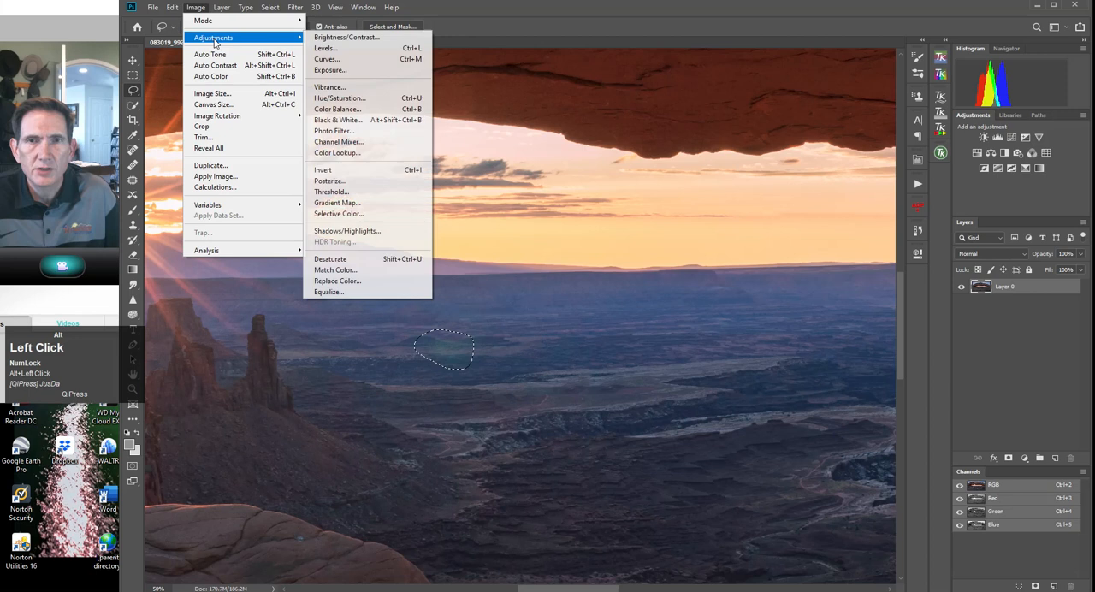
{"action": "left_click", "coordinate": [335, 98]}
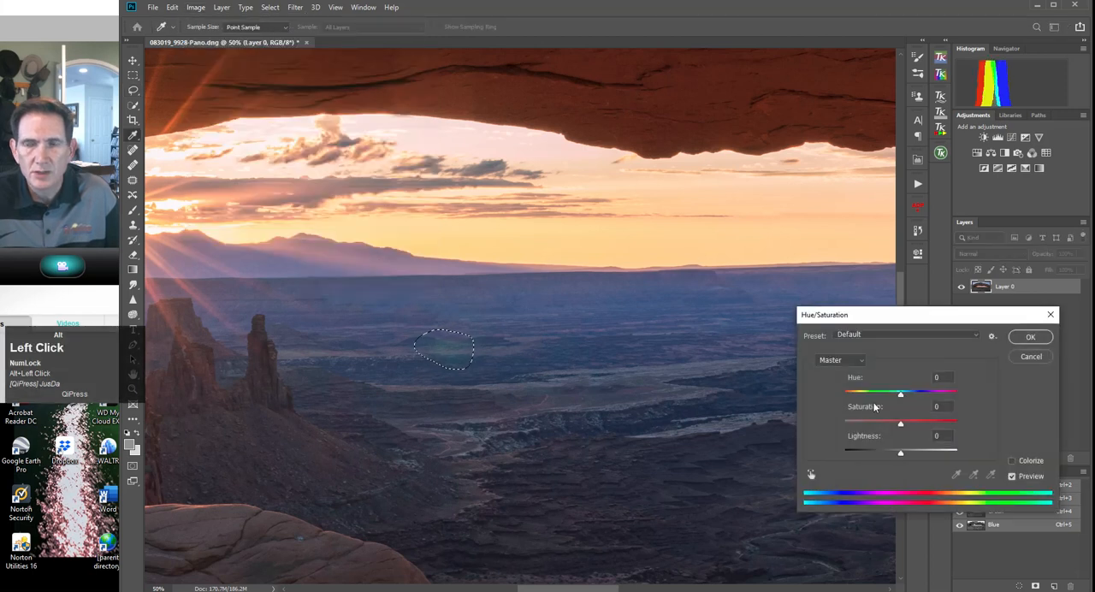
{"action": "left_click", "coordinate": [863, 361]}
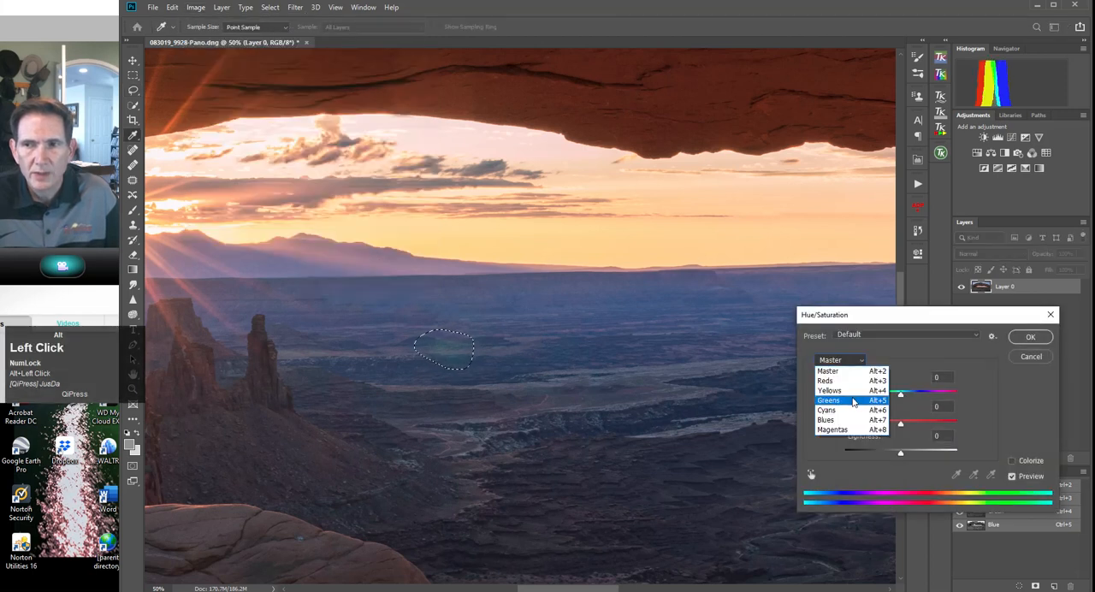
{"action": "left_click", "coordinate": [854, 403]}
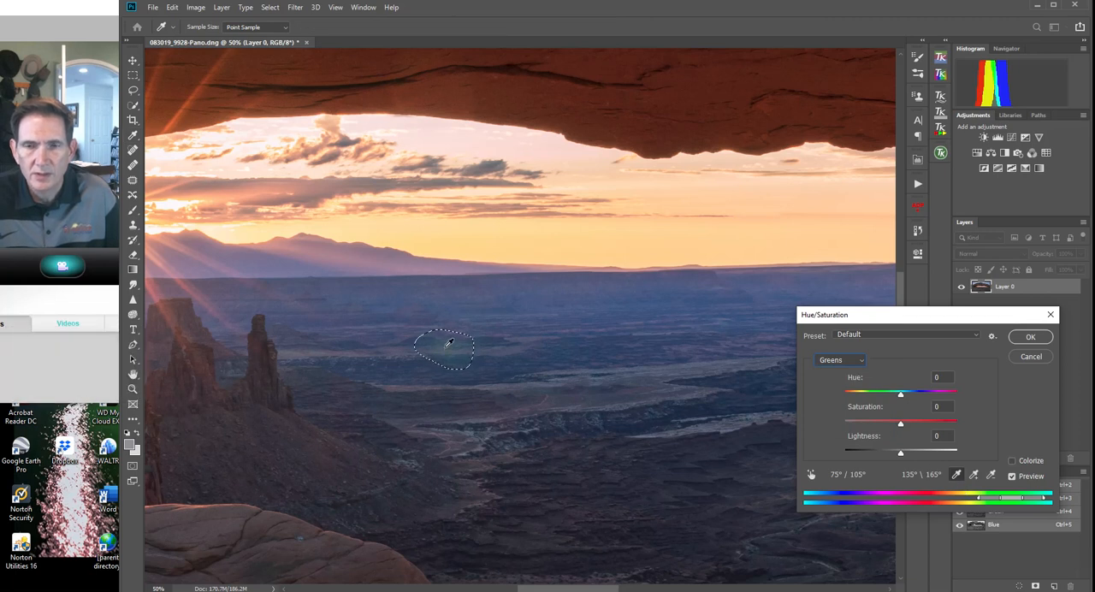
{"action": "left_click", "coordinate": [979, 392]}
{"action": "left_click_drag", "start_coordinate": [900, 428], "coordinate": [891, 429]}
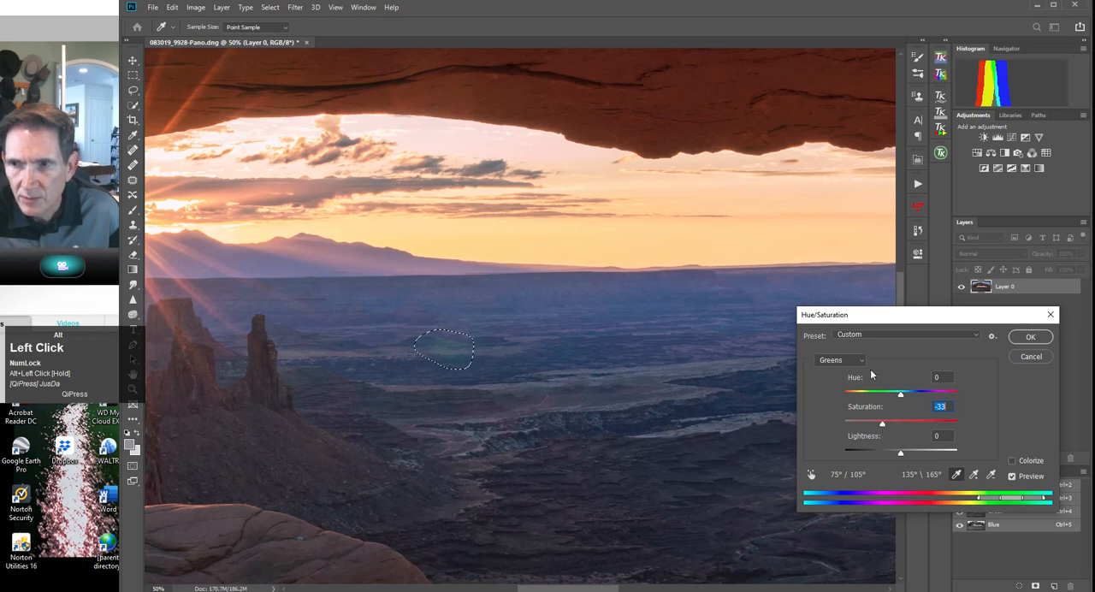
Lower the Yellows saturation of the selected flare remnant to -52.
{"action": "left_click", "coordinate": [863, 361]}
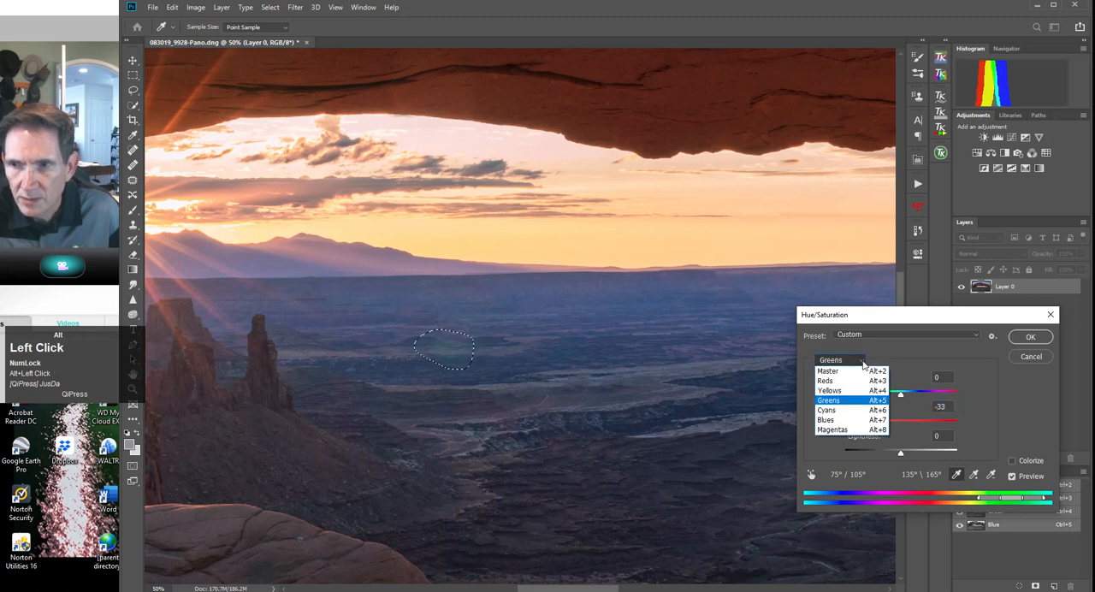
{"action": "left_click", "coordinate": [829, 390]}
{"action": "left_click_drag", "start_coordinate": [903, 426], "coordinate": [872, 423]}
Set the Greens saturation to -80 and lightness to -5, apply the Hue/Saturation adjustment and deselect.
{"action": "left_click", "coordinate": [860, 361]}
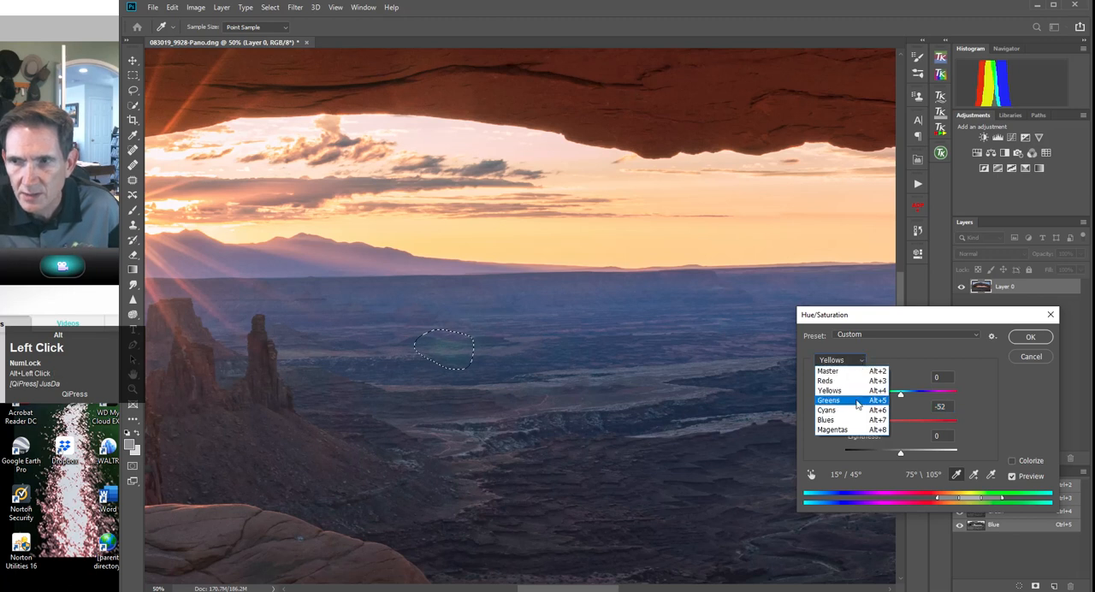
{"action": "left_click", "coordinate": [829, 401]}
{"action": "mouse_move", "coordinate": [883, 423]}
{"action": "left_mouse_down"}
{"action": "mouse_move", "coordinate": [858, 425]}
{"action": "mouse_move", "coordinate": [870, 423]}
{"action": "left_mouse_up"}
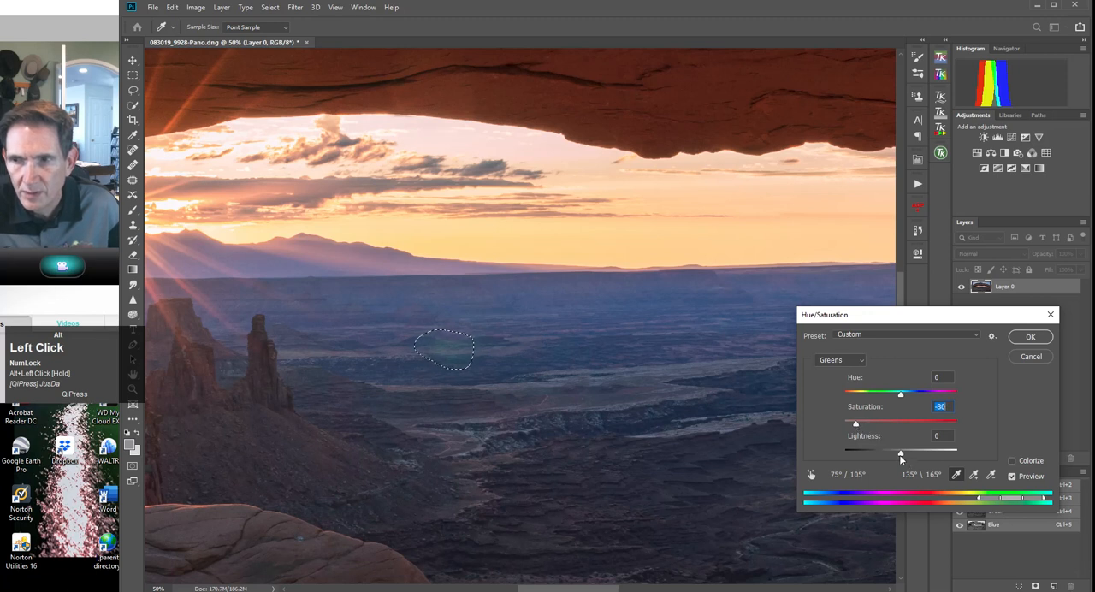
{"action": "mouse_move", "coordinate": [901, 456]}
{"action": "left_mouse_down"}
{"action": "mouse_move", "coordinate": [885, 456]}
{"action": "mouse_move", "coordinate": [931, 453]}
{"action": "mouse_move", "coordinate": [888, 457]}
{"action": "mouse_move", "coordinate": [909, 454]}
{"action": "mouse_move", "coordinate": [898, 453]}
{"action": "left_mouse_up"}
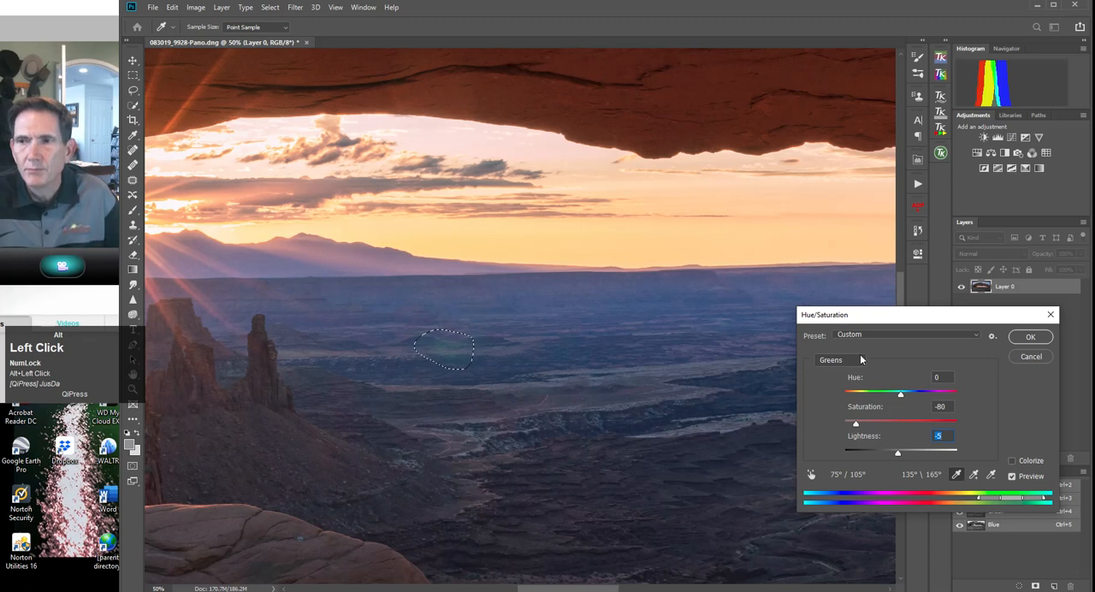
{"action": "left_click", "coordinate": [1031, 337]}
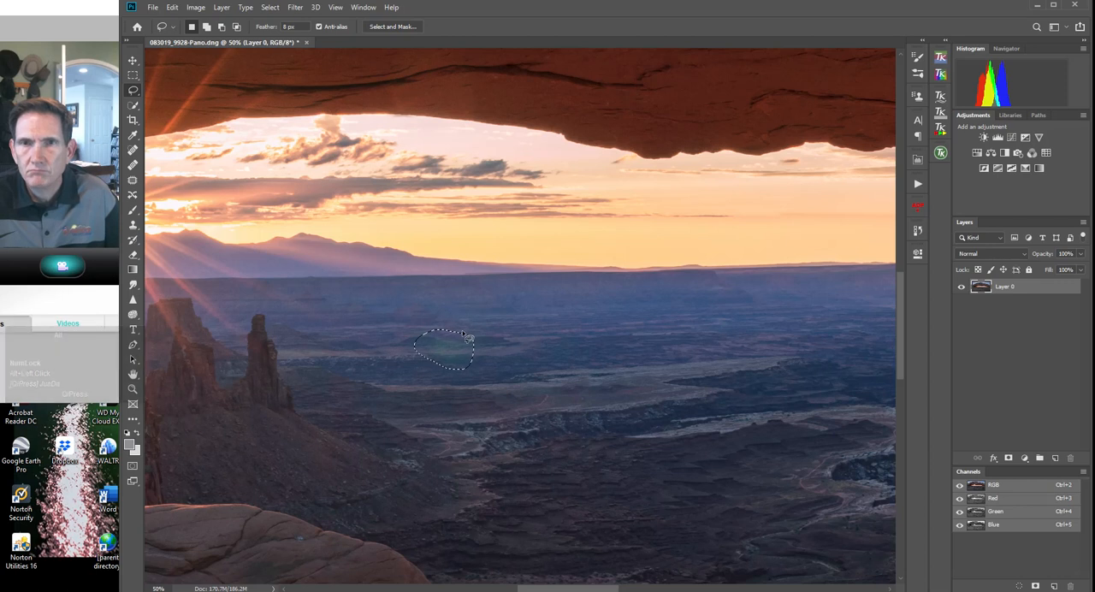
{"action": "left_click", "coordinate": [270, 7]}
{"action": "left_click", "coordinate": [282, 33]}
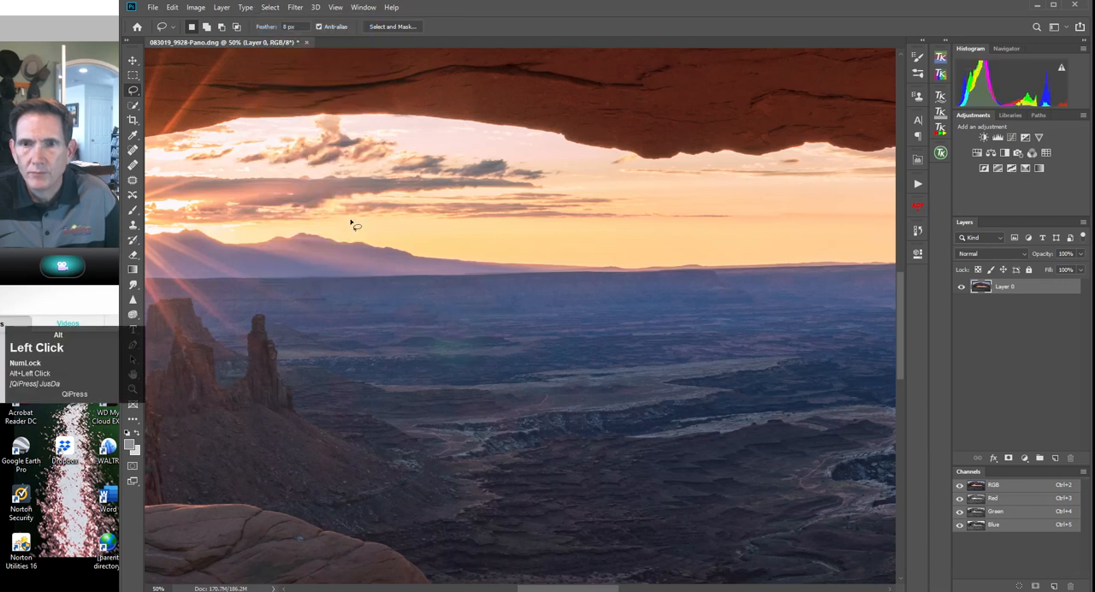
Compare the flare area before and after the Hue/Saturation correction using the Spot Healing Brush and final Deselect history states.
{"action": "left_click", "coordinate": [918, 233]}
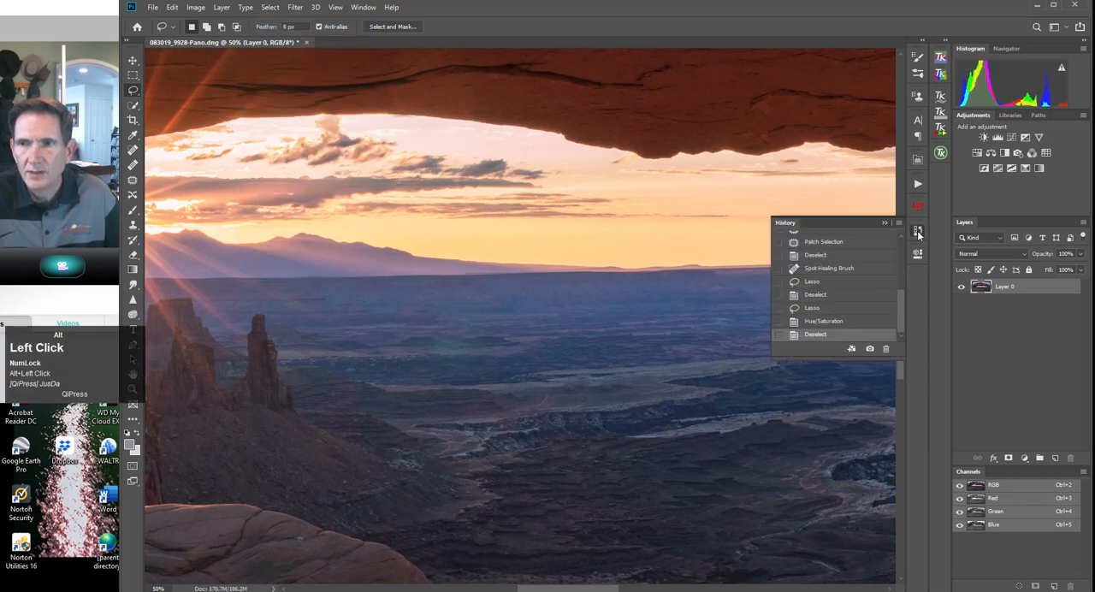
{"action": "left_click", "coordinate": [834, 270]}
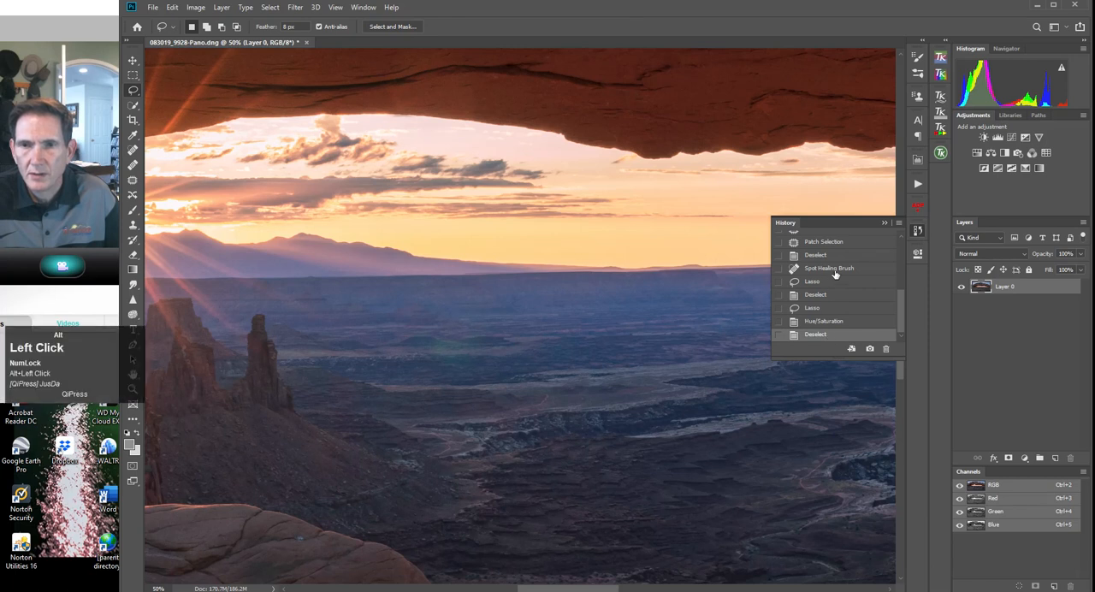
{"action": "left_click", "coordinate": [836, 338]}
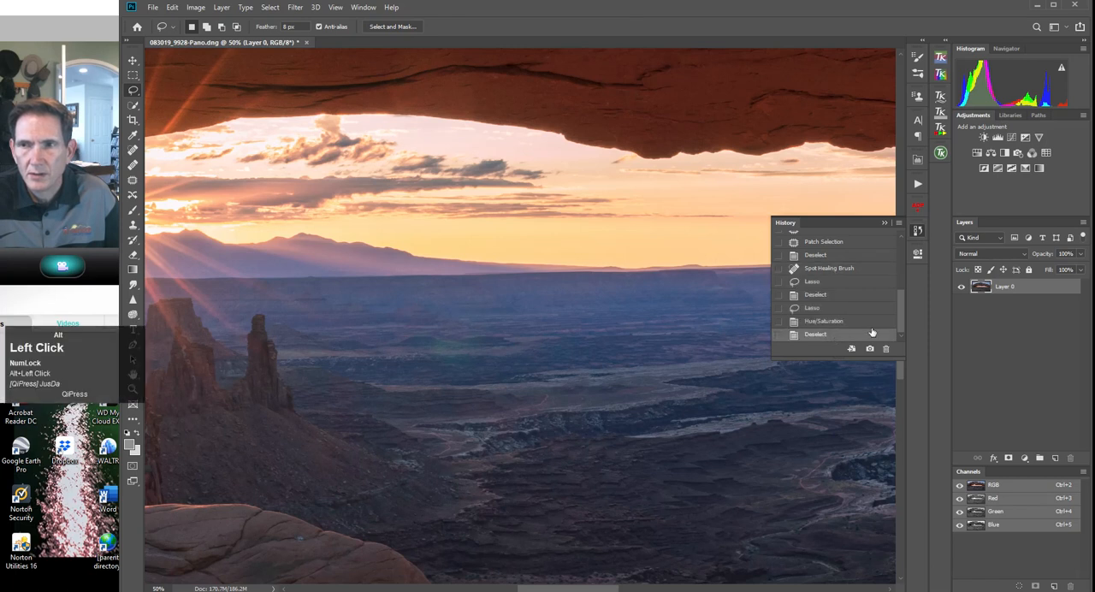
{"action": "left_click", "coordinate": [884, 223]}
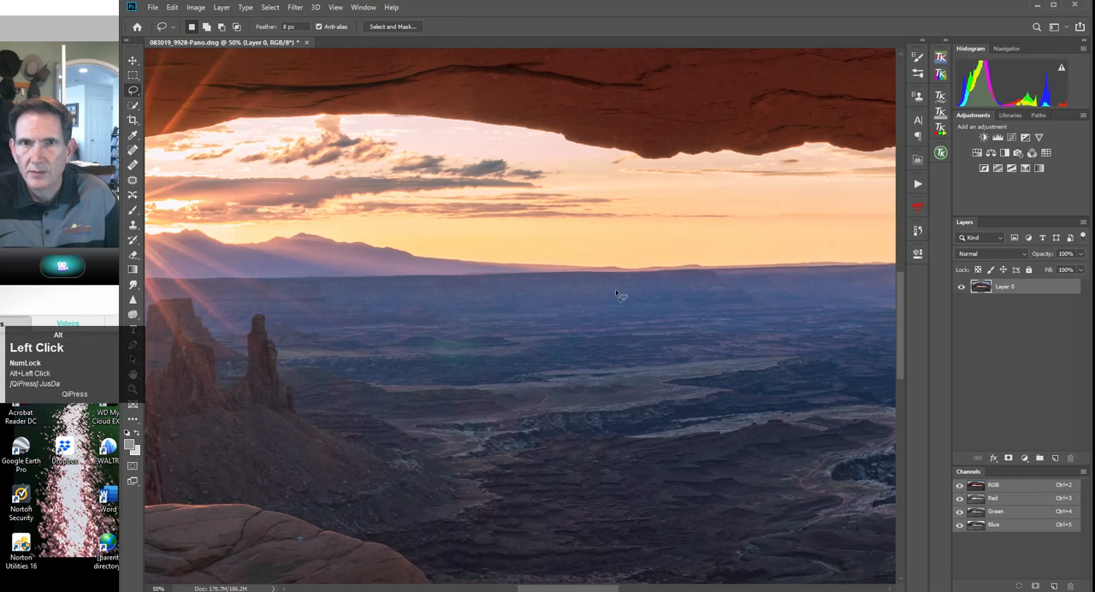
Flatten the image into a single background layer.
{"action": "left_click", "coordinate": [222, 7]}
{"action": "left_click", "coordinate": [227, 446]}
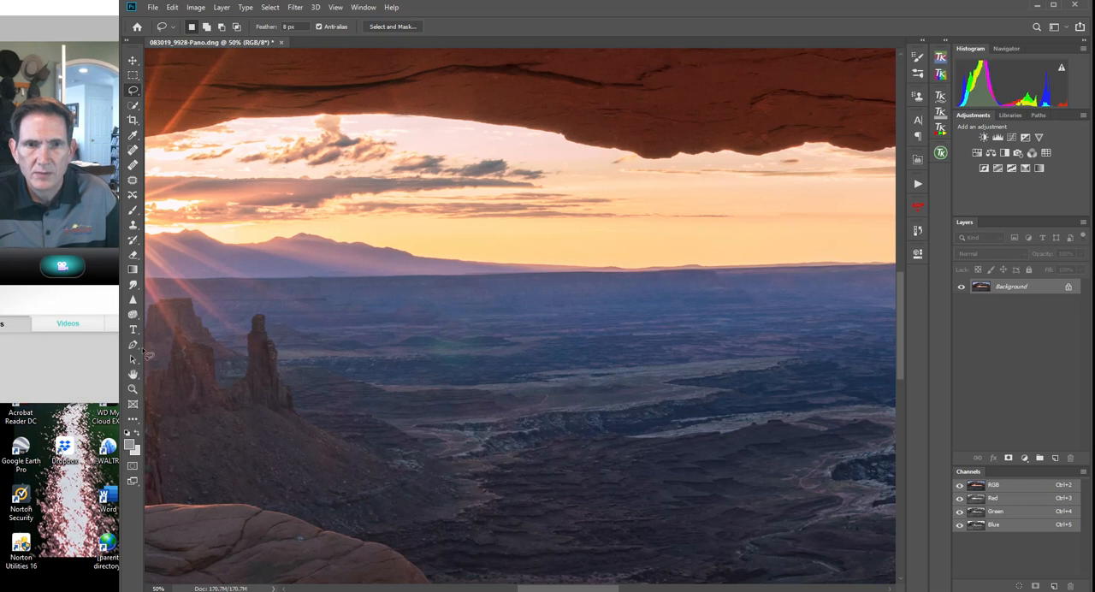
Outline the remaining greenish flare patch in the valley with an 8 px feathered Lasso selection.
{"action": "left_click", "coordinate": [132, 318], "text": "alt"}
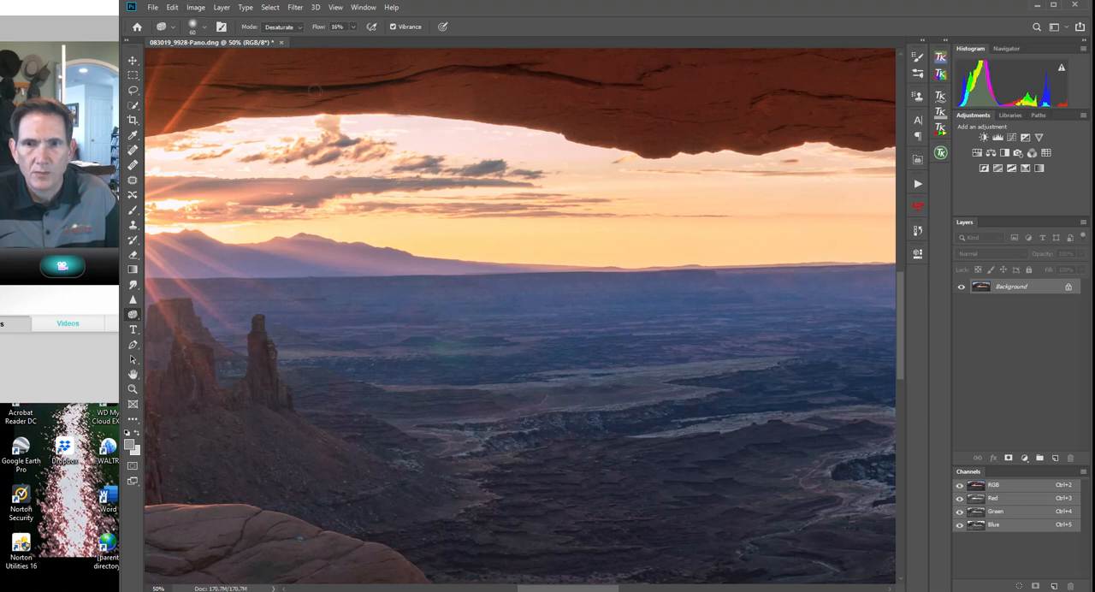
{"action": "left_click", "coordinate": [133, 89]}
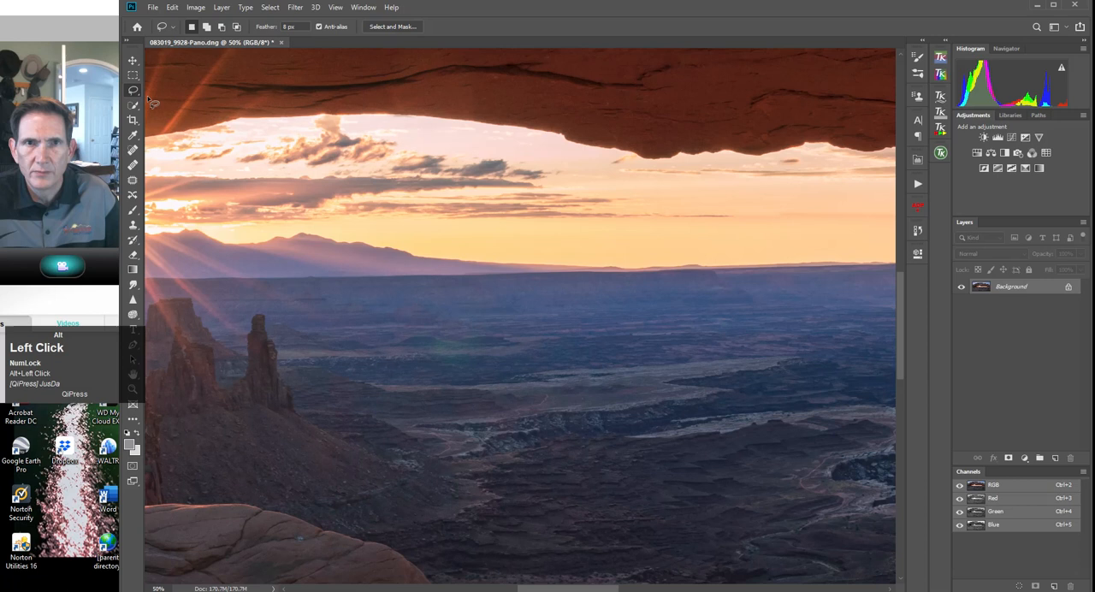
{"action": "mouse_move", "coordinate": [440, 341]}
{"action": "left_mouse_down"}
{"action": "mouse_move", "coordinate": [432, 359]}
{"action": "mouse_move", "coordinate": [476, 352]}
{"action": "mouse_move", "coordinate": [441, 341]}
{"action": "left_mouse_up"}
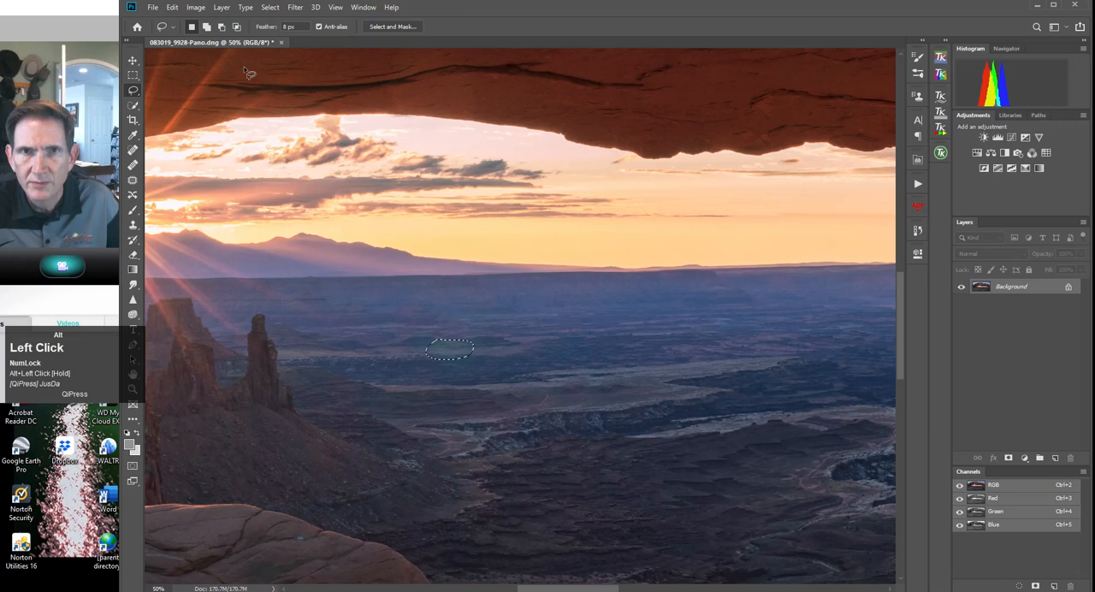
Start a Hue/Saturation adjustment on the selection and sample the flare's colour to target the Blues range.
{"action": "left_click", "coordinate": [196, 8]}
{"action": "mouse_move", "coordinate": [254, 44]}
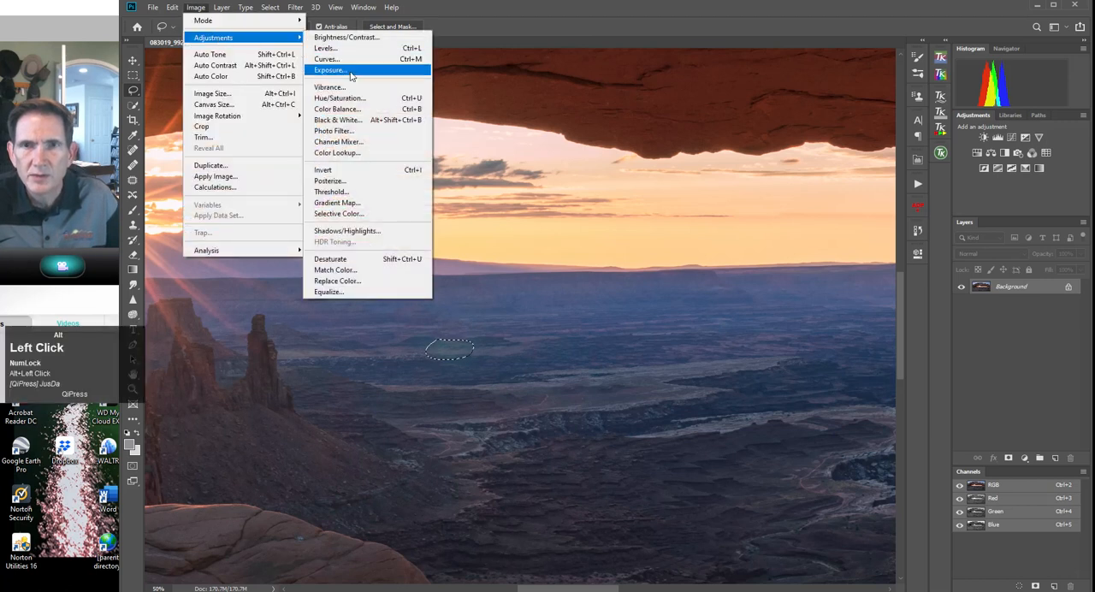
{"action": "left_click", "coordinate": [340, 98]}
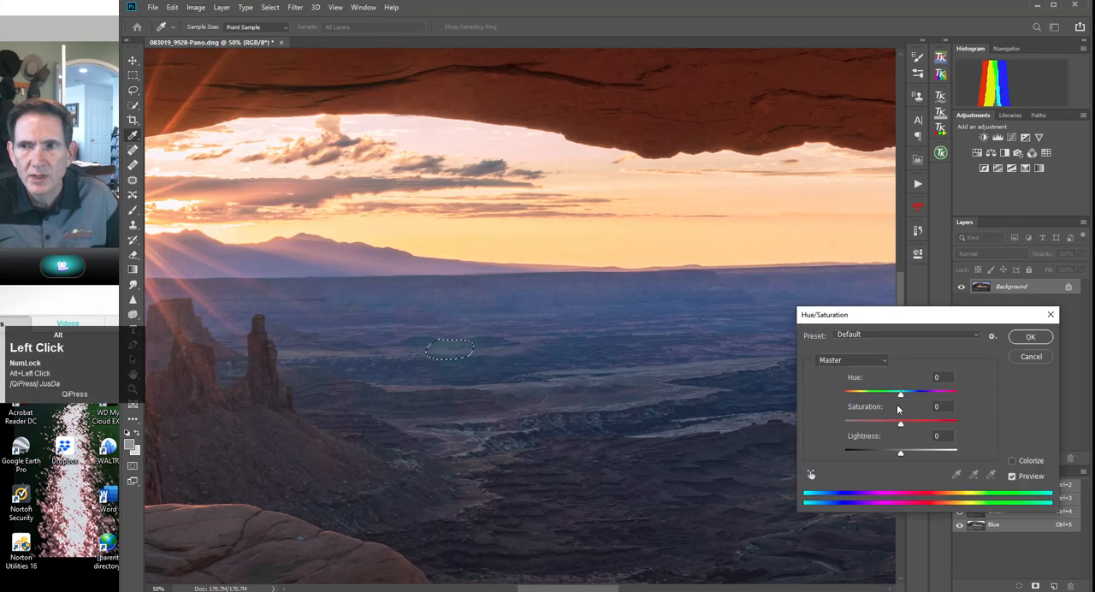
{"action": "left_click", "coordinate": [862, 361]}
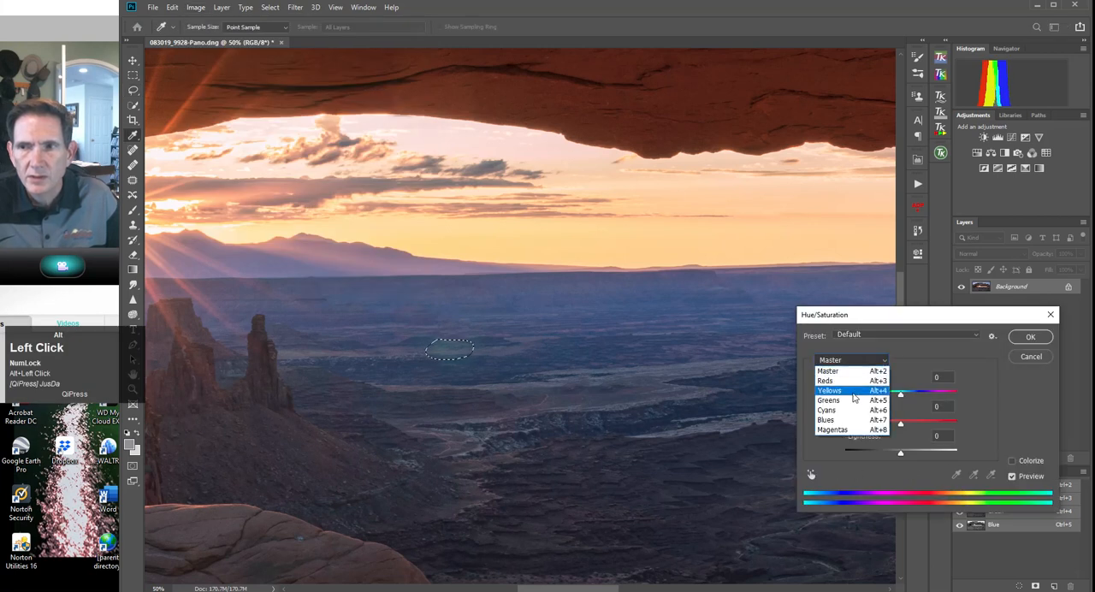
{"action": "left_click", "coordinate": [847, 384]}
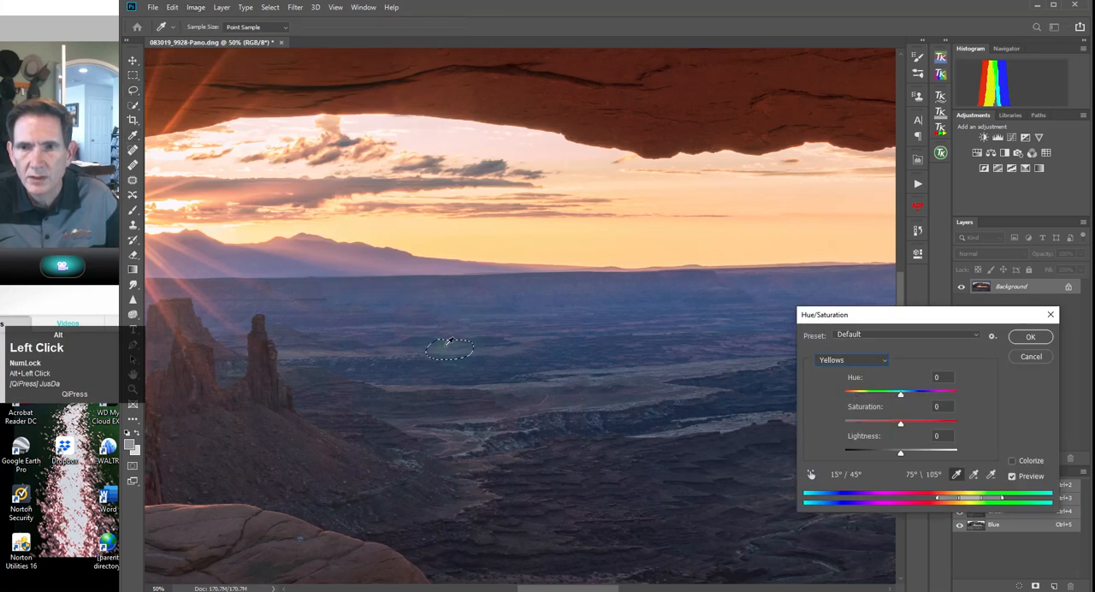
{"action": "left_click", "coordinate": [449, 341]}
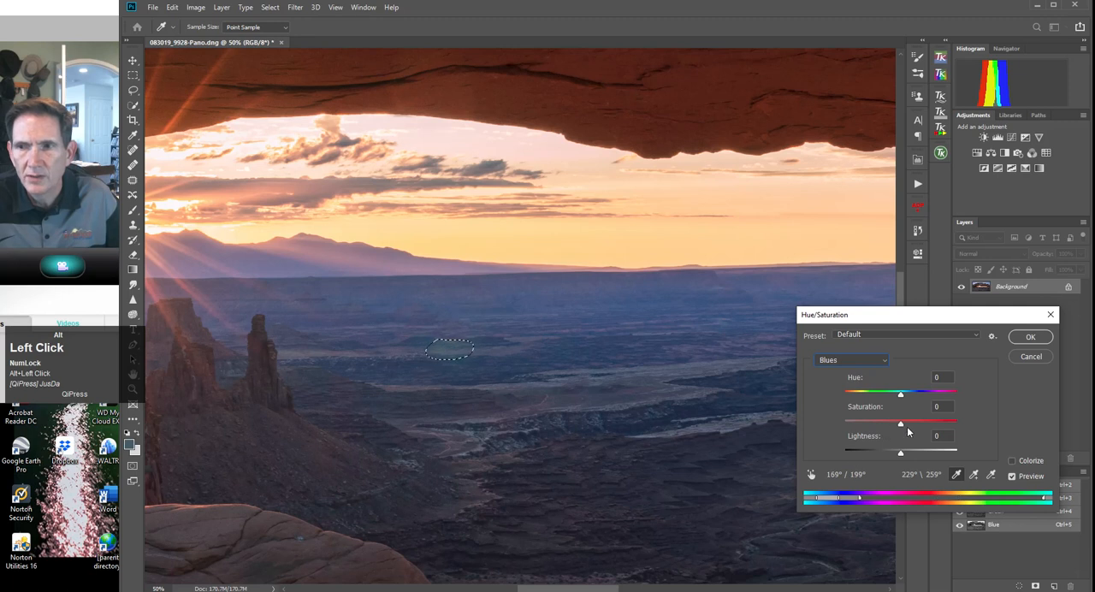
Set the Blues hue to +3, saturation to -35 and lightness to -31, and compare the patch with and without the preview.
{"action": "left_click_drag", "start_coordinate": [900, 427], "coordinate": [899, 428]}
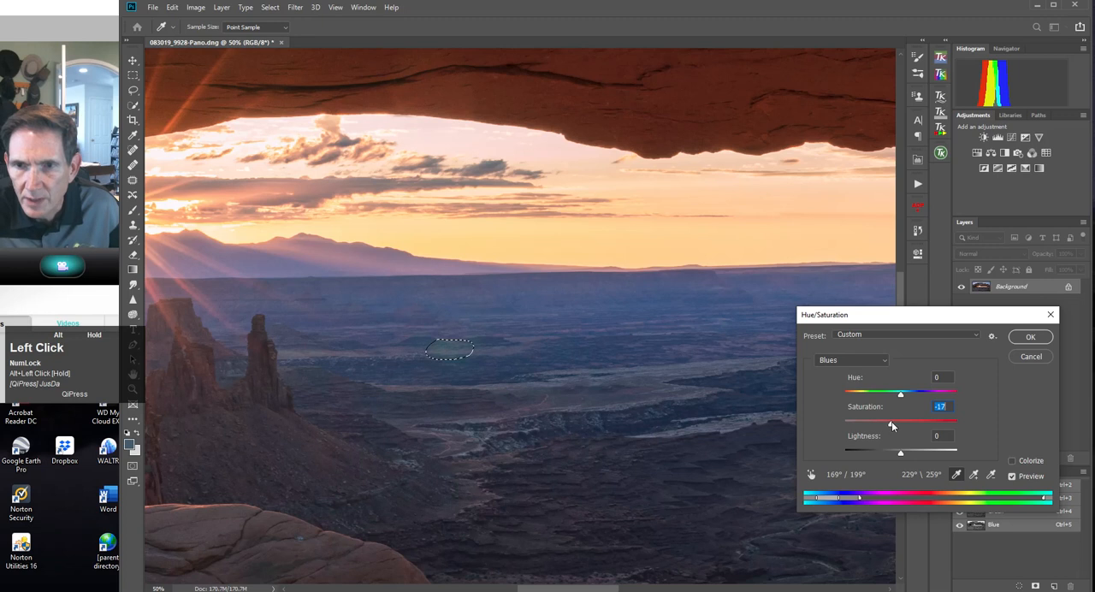
{"action": "left_click_drag", "start_coordinate": [883, 425], "coordinate": [891, 426]}
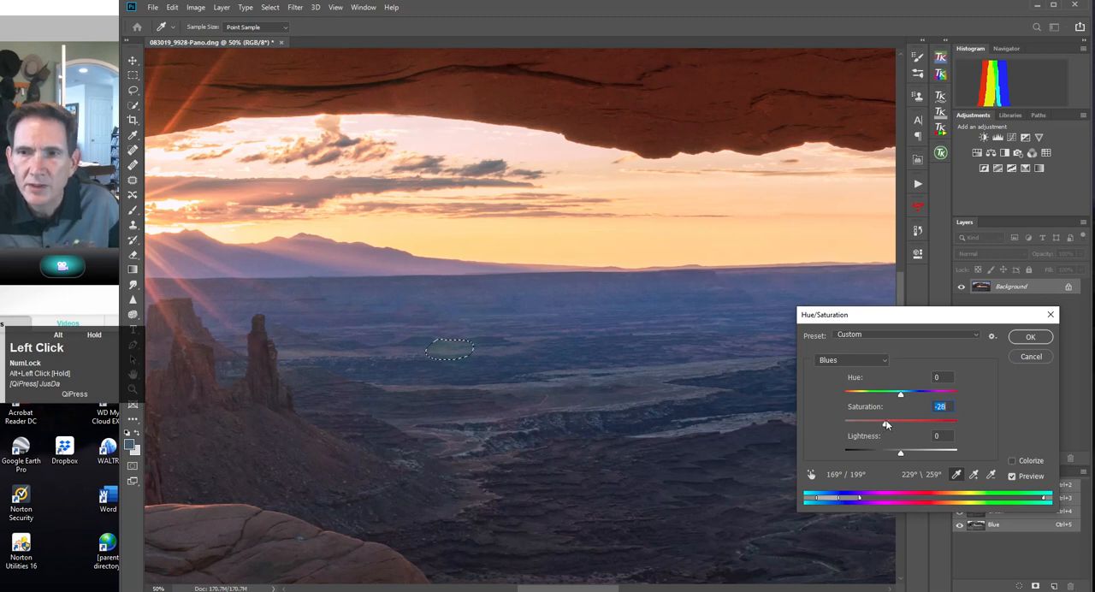
{"action": "left_click_drag", "start_coordinate": [880, 420], "coordinate": [903, 397]}
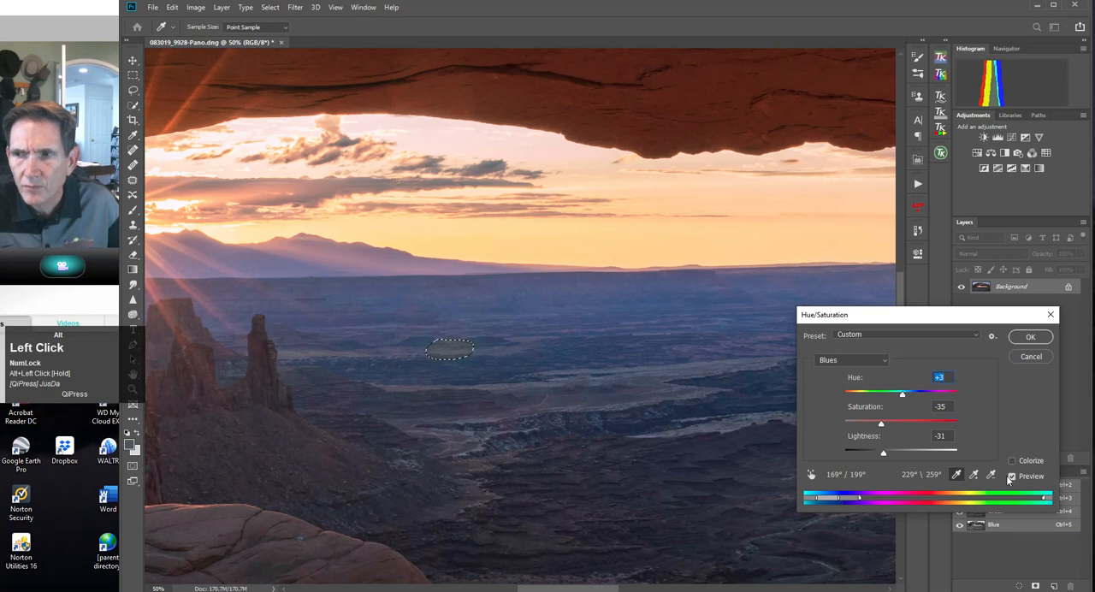
{"action": "left_click", "coordinate": [1012, 477]}
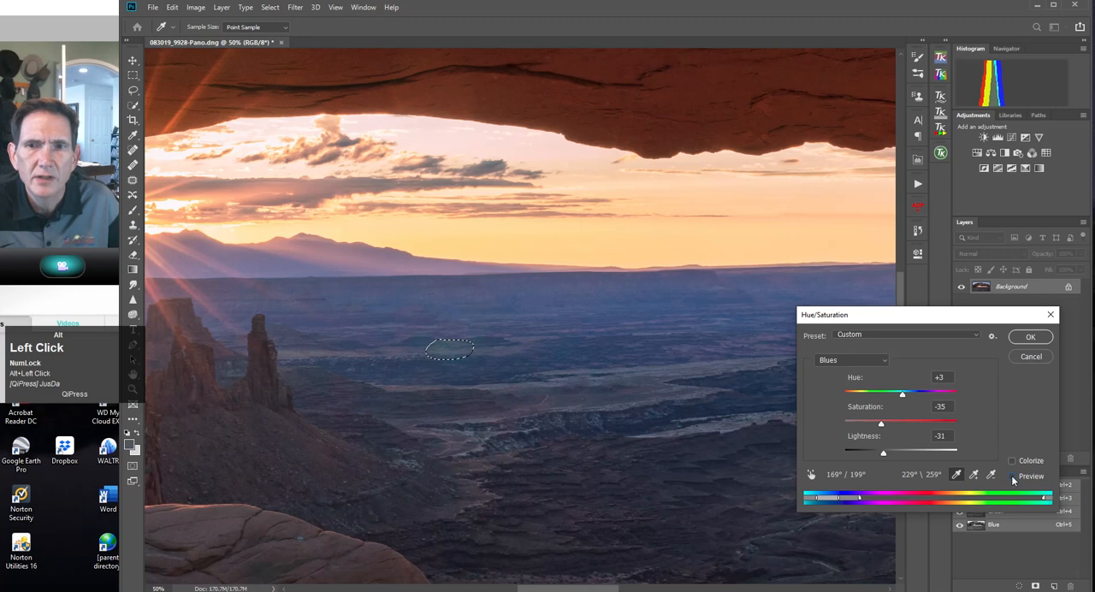
{"action": "left_click", "coordinate": [1012, 476]}
Set the Blues saturation to -19 and lightness to -18, apply the adjustment and deselect the patch.
{"action": "left_click_drag", "start_coordinate": [881, 422], "coordinate": [891, 456]}
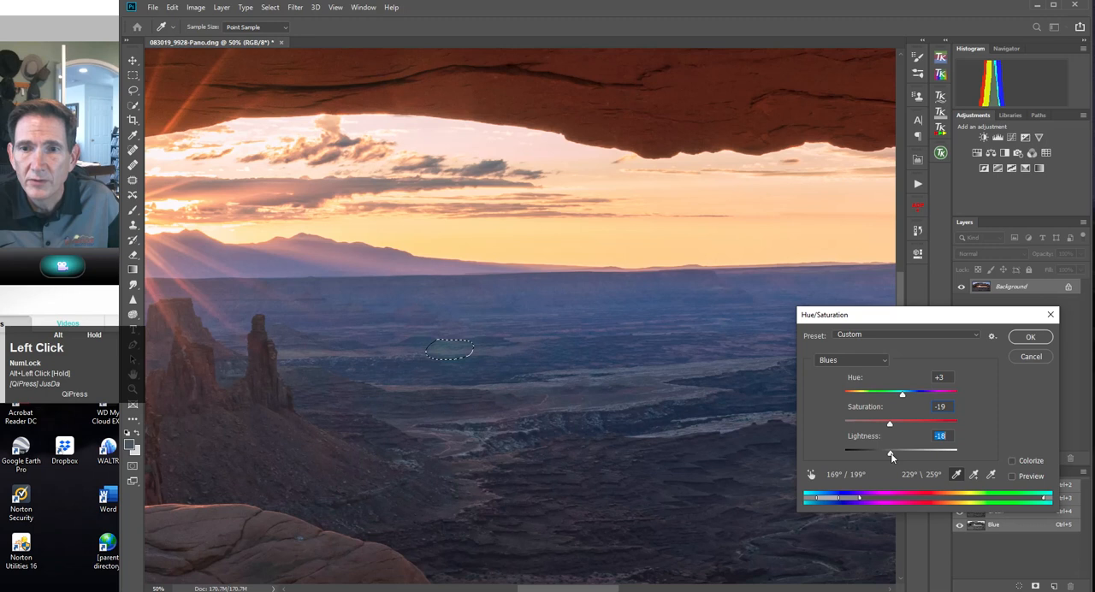
{"action": "left_click", "coordinate": [1013, 477]}
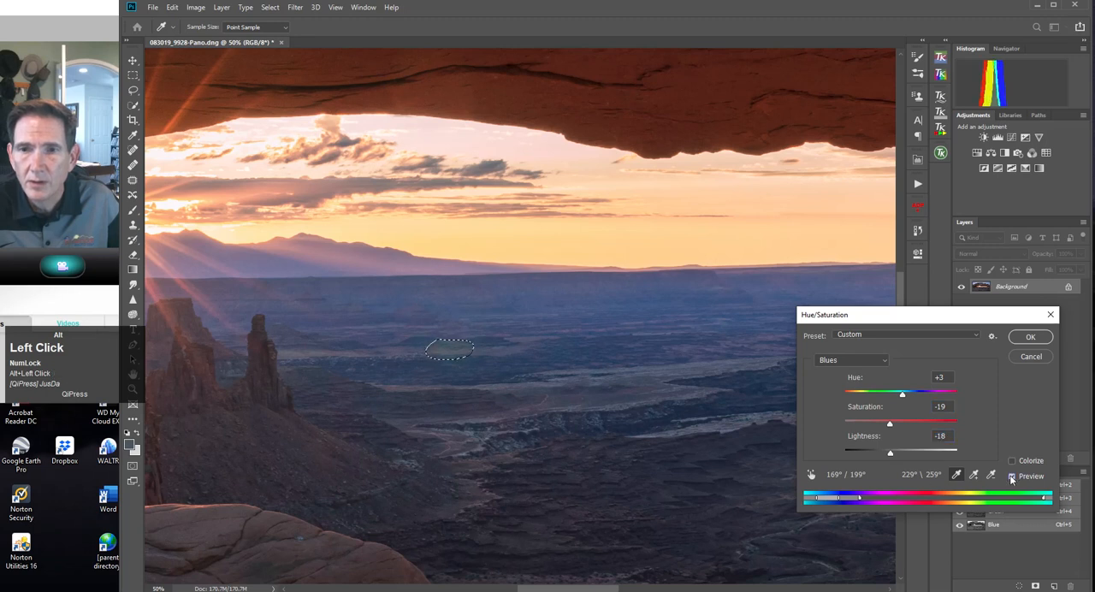
{"action": "key", "text": "Return"}
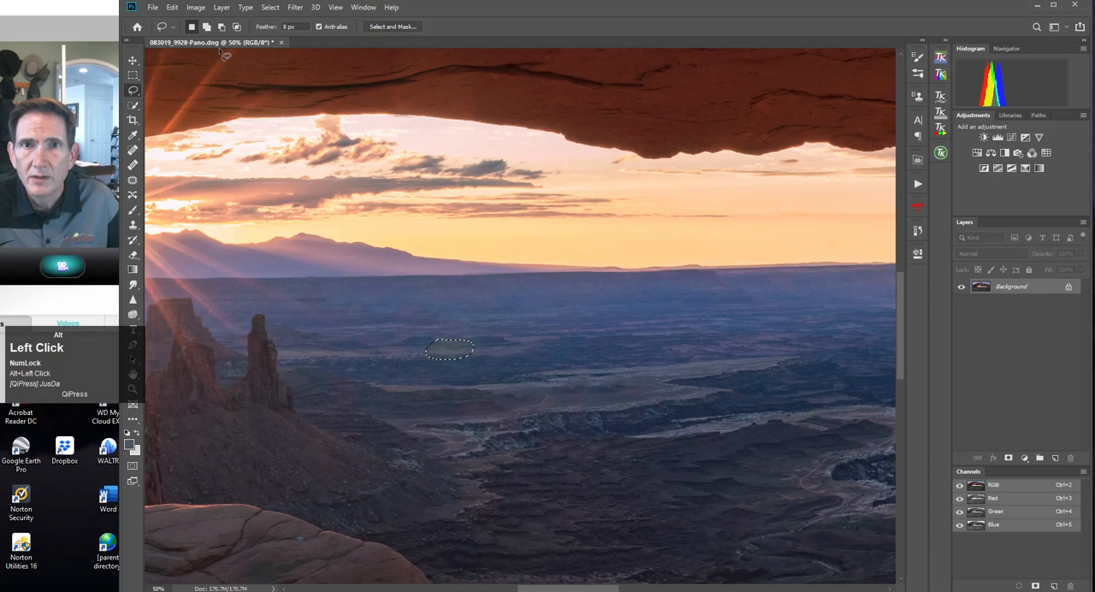
{"action": "left_click", "coordinate": [270, 7]}
{"action": "left_click", "coordinate": [276, 33]}
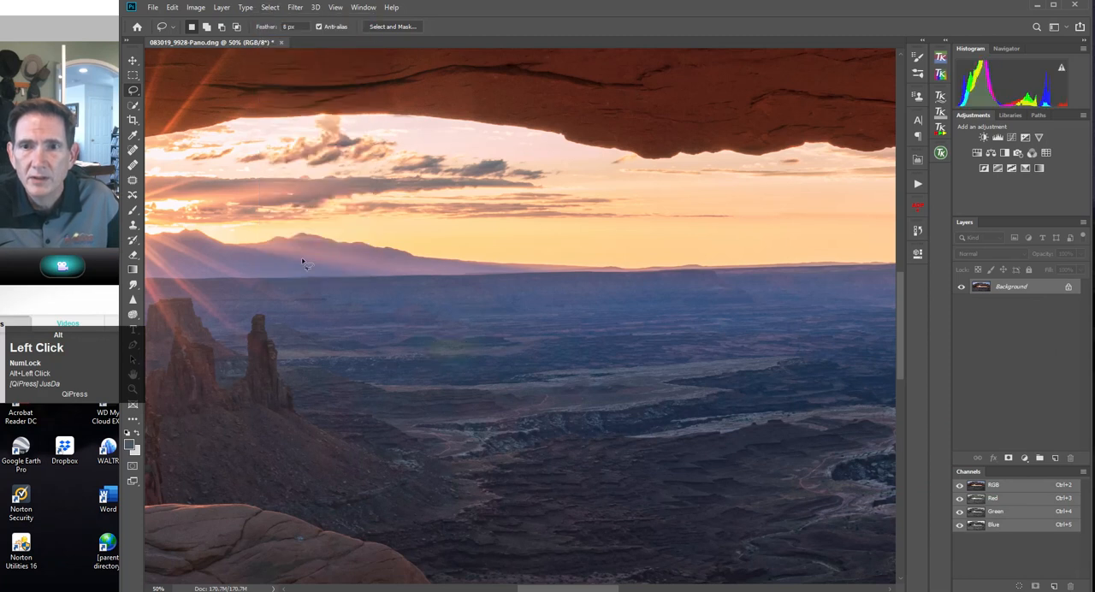
Choose the Brush tool and set its foreground colour to #545774, sampled from the clean valley terrain beside the flare.
{"action": "left_click", "coordinate": [134, 392]}
{"action": "left_click_drag", "start_coordinate": [449, 341], "coordinate": [459, 432]}
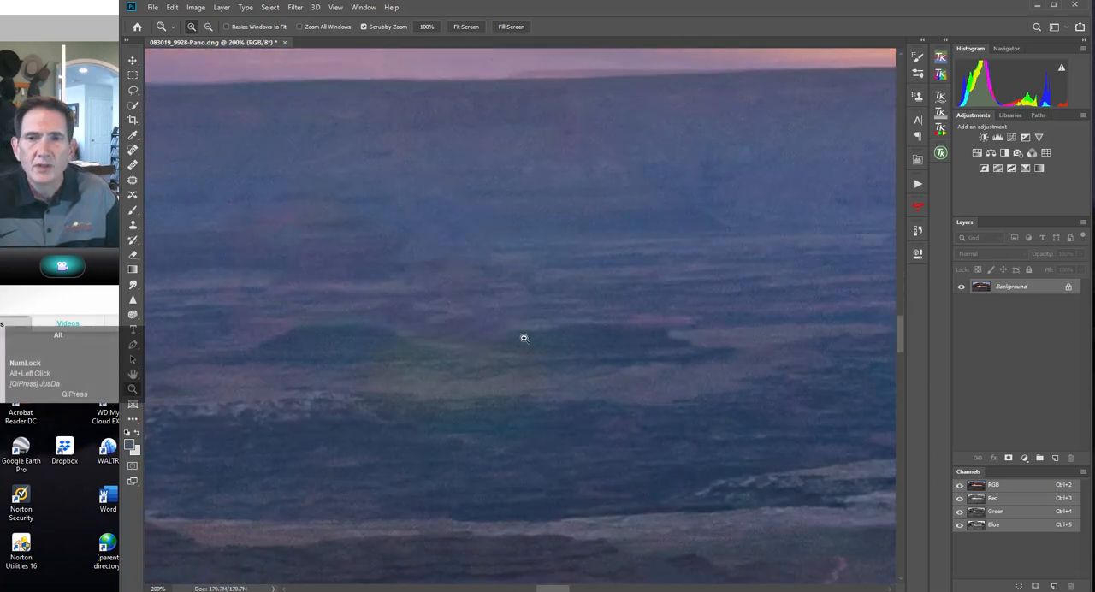
{"action": "left_click", "coordinate": [134, 212]}
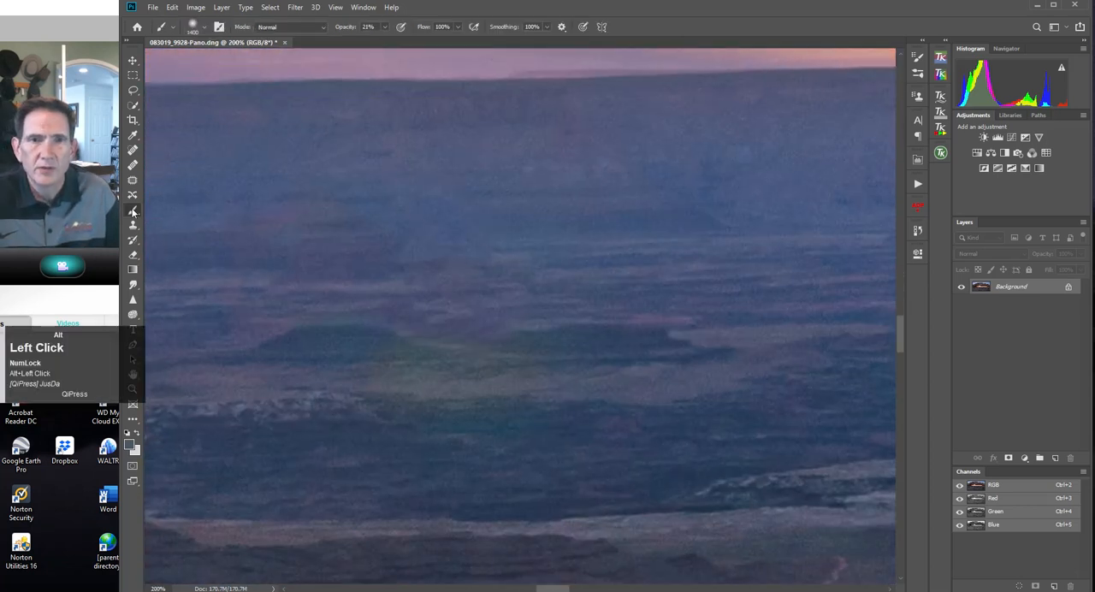
{"action": "left_click", "coordinate": [130, 447]}
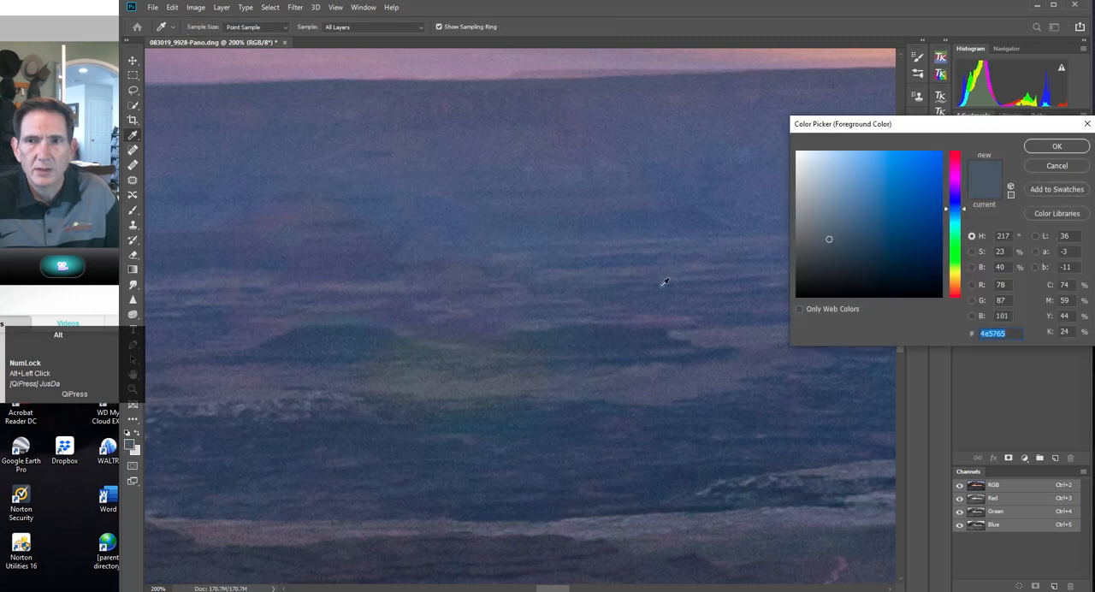
{"action": "left_click", "coordinate": [741, 326]}
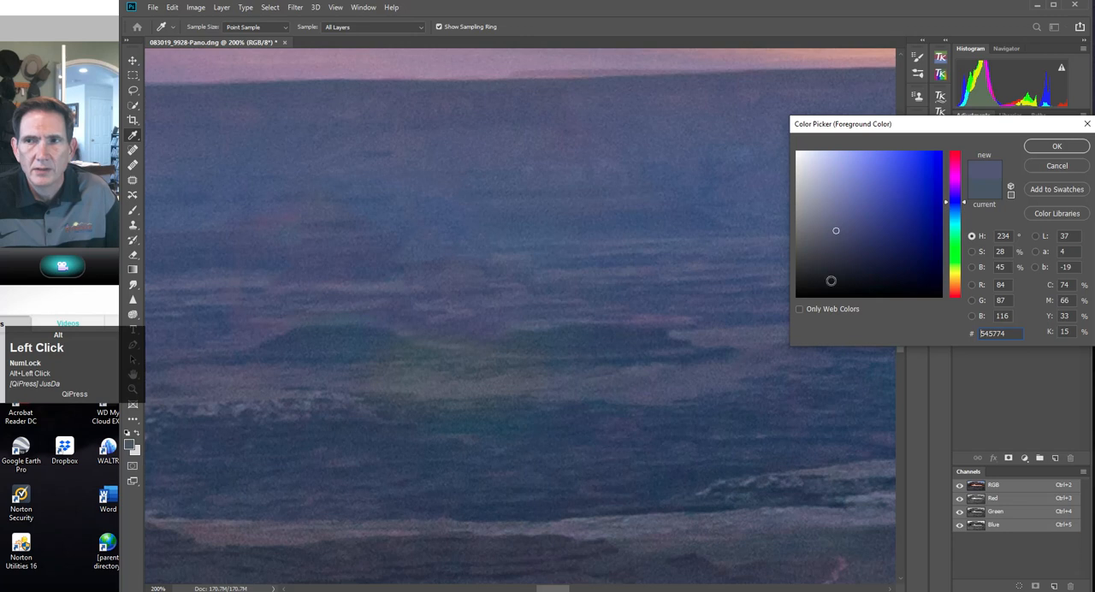
{"action": "left_click", "coordinate": [1057, 146]}
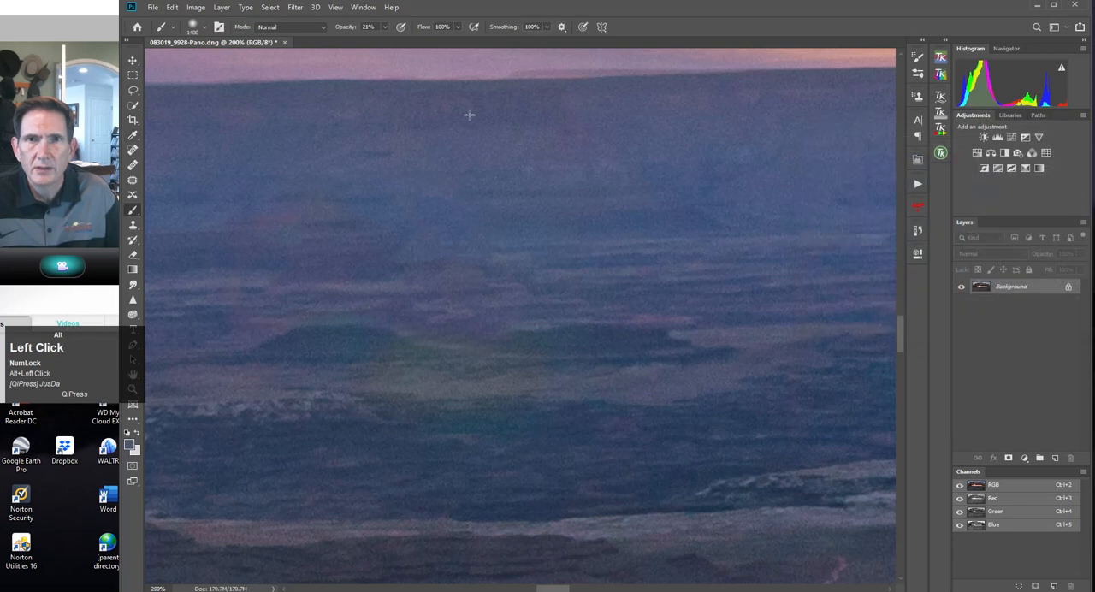
Configure the brush with Color blend mode, 42% opacity and a size of 90 px.
{"action": "left_click", "coordinate": [321, 29]}
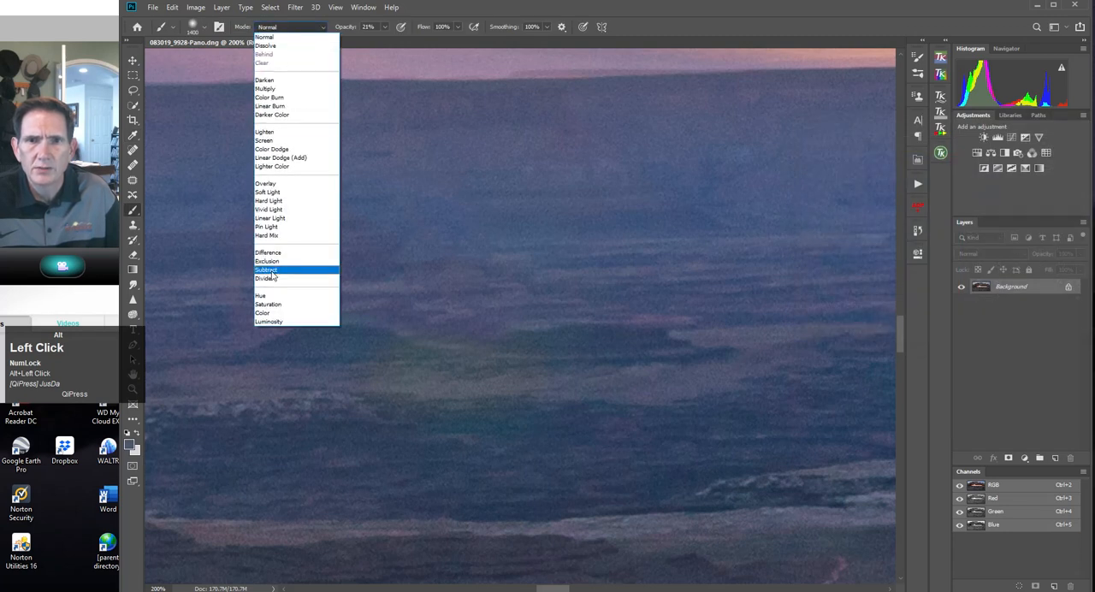
{"action": "left_click", "coordinate": [270, 311]}
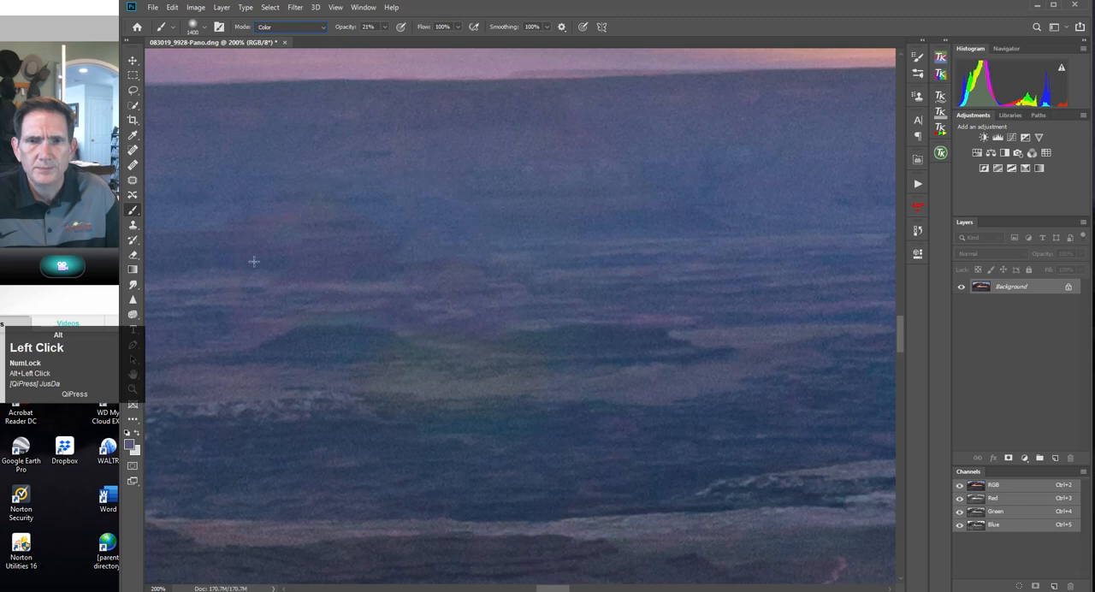
{"action": "left_click_drag", "start_coordinate": [385, 27], "coordinate": [388, 41]}
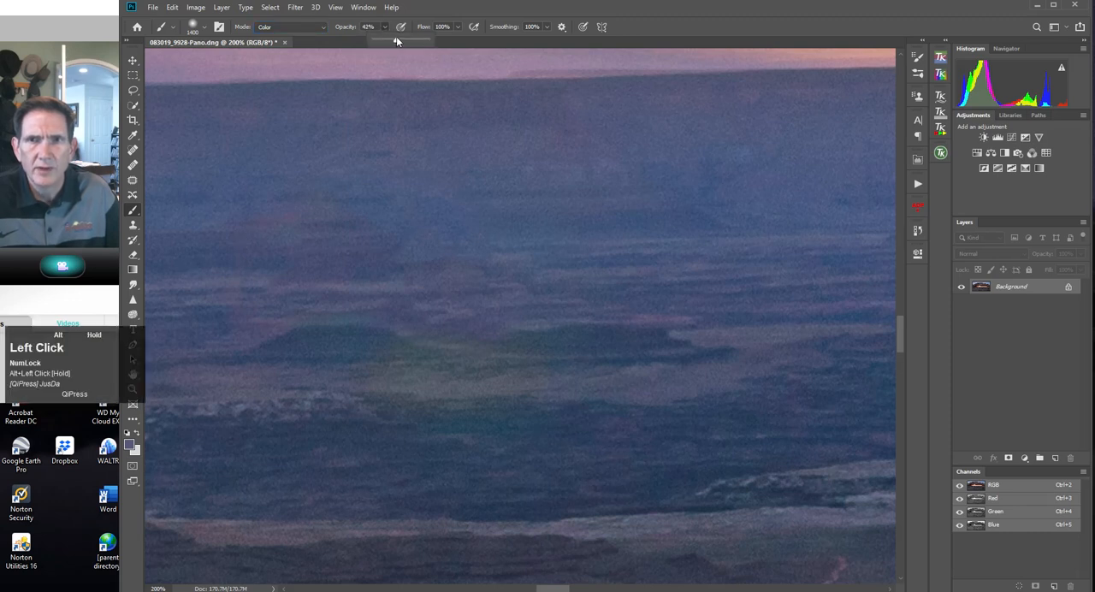
{"action": "key", "text": "bracketleft"}
{"action": "key", "text": "bracketleft"}
{"action": "key", "text": "bracketleft"}
{"action": "key", "text": "bracketleft"}
{"action": "key", "text": "bracketleft"}
{"action": "key", "text": "bracketleft"}
{"action": "key", "text": "bracketleft"}
{"action": "key", "text": "bracketleft"}
{"action": "key", "text": "bracketleft"}
Paint the sampled colour over the yellow-green flare patch in the valley, reducing the brush size to 50 px.
{"action": "mouse_move", "coordinate": [505, 369]}
{"action": "left_mouse_down"}
{"action": "mouse_move", "coordinate": [320, 363]}
{"action": "mouse_move", "coordinate": [523, 357]}
{"action": "left_mouse_up"}
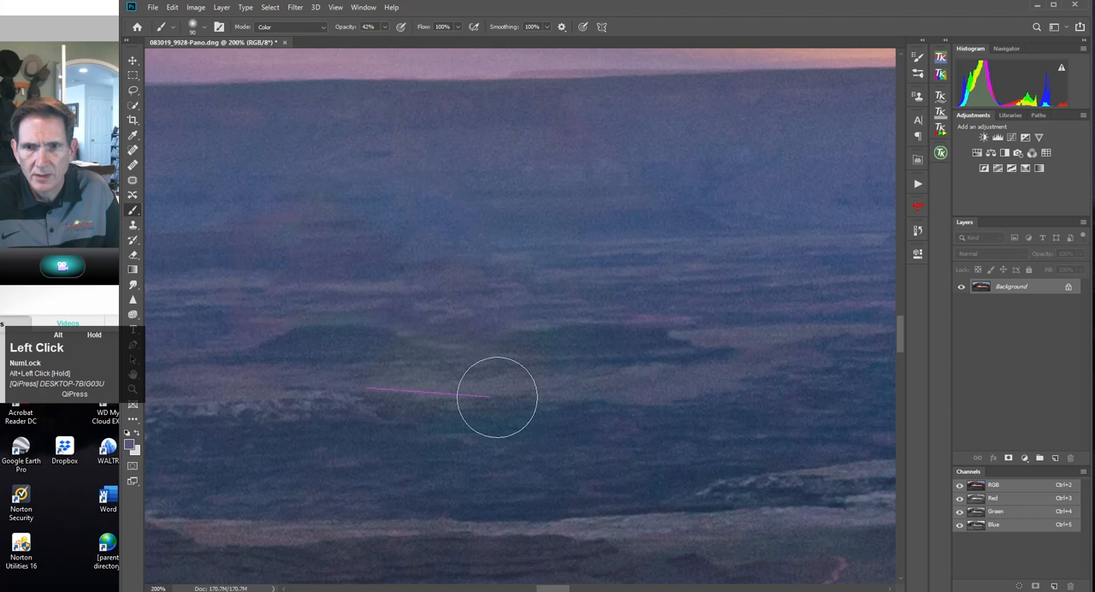
{"action": "mouse_move", "coordinate": [390, 364]}
{"action": "left_mouse_down"}
{"action": "mouse_move", "coordinate": [553, 359]}
{"action": "mouse_move", "coordinate": [329, 368]}
{"action": "mouse_move", "coordinate": [470, 372]}
{"action": "mouse_move", "coordinate": [313, 377]}
{"action": "mouse_move", "coordinate": [601, 374]}
{"action": "mouse_move", "coordinate": [240, 376]}
{"action": "mouse_move", "coordinate": [563, 375]}
{"action": "left_mouse_up"}
{"action": "key", "text": "bracketleft"}
{"action": "key", "text": "bracketleft"}
{"action": "key", "text": "bracketleft"}
{"action": "key", "text": "bracketleft"}
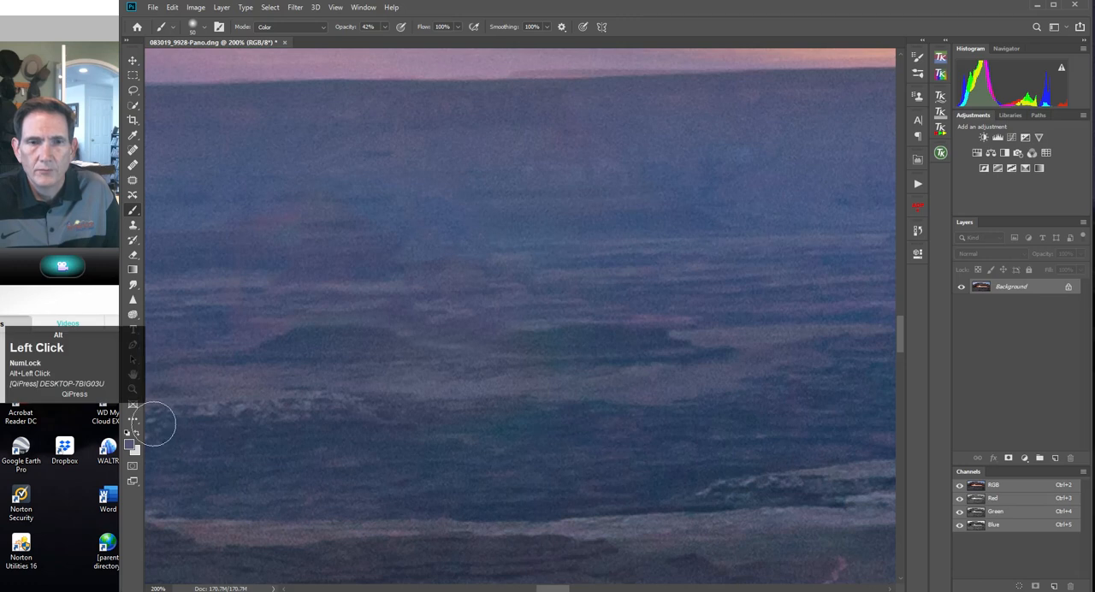
Outline the red lens flare on the cliff beneath the arch's left side with an 8 px feathered Lasso selection.
{"action": "left_click", "coordinate": [135, 389]}
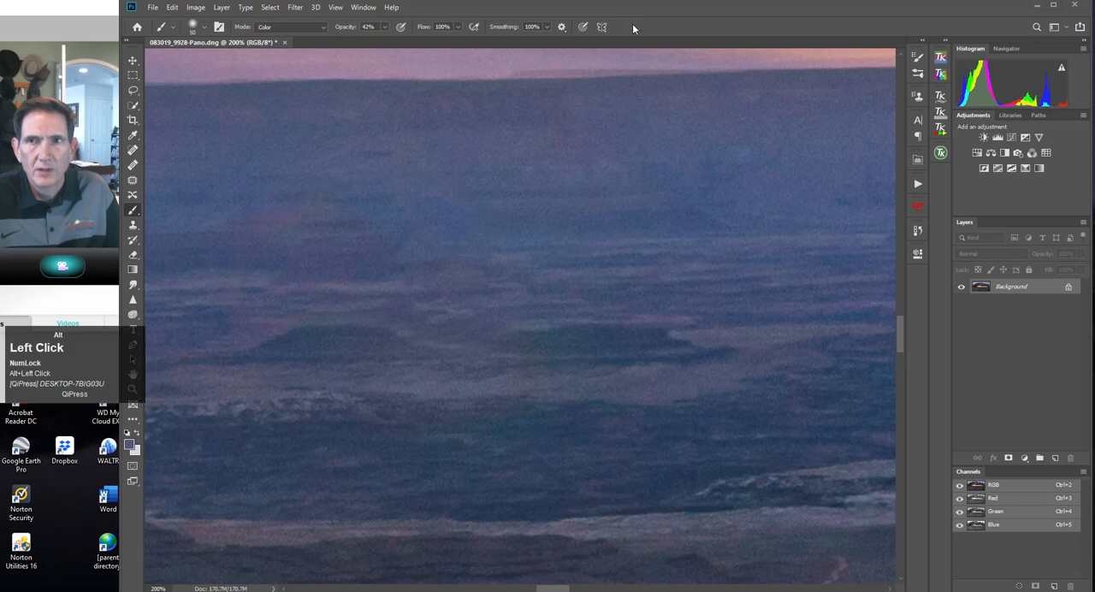
{"action": "left_click_drag", "start_coordinate": [632, 7], "coordinate": [596, 10]}
{"action": "left_click", "coordinate": [167, 389]}
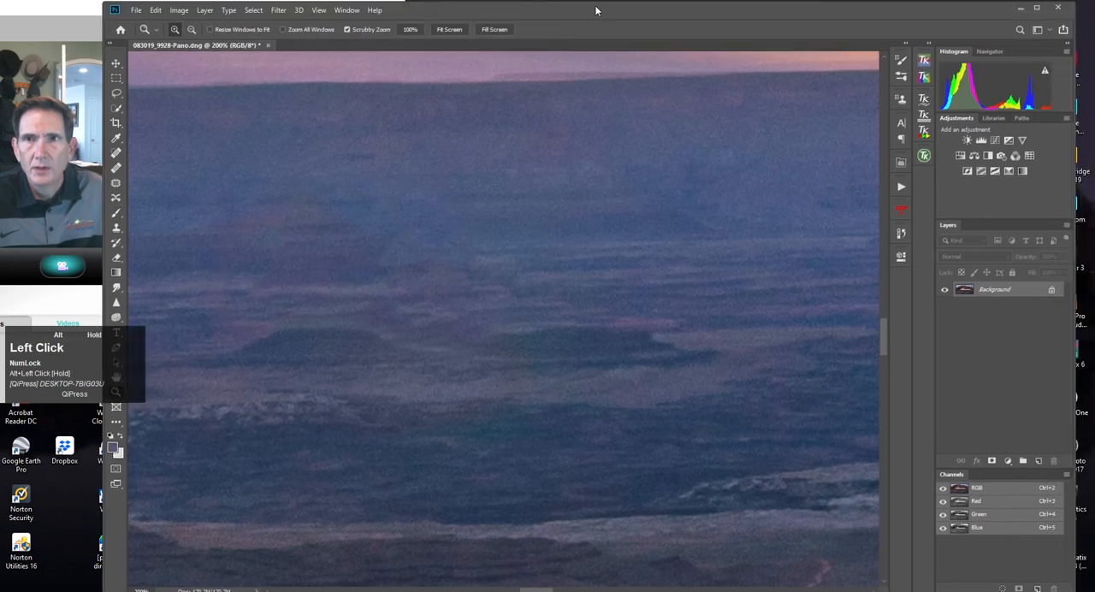
{"action": "left_click", "coordinate": [451, 30]}
{"action": "left_click_drag", "start_coordinate": [242, 337], "coordinate": [242, 337]}
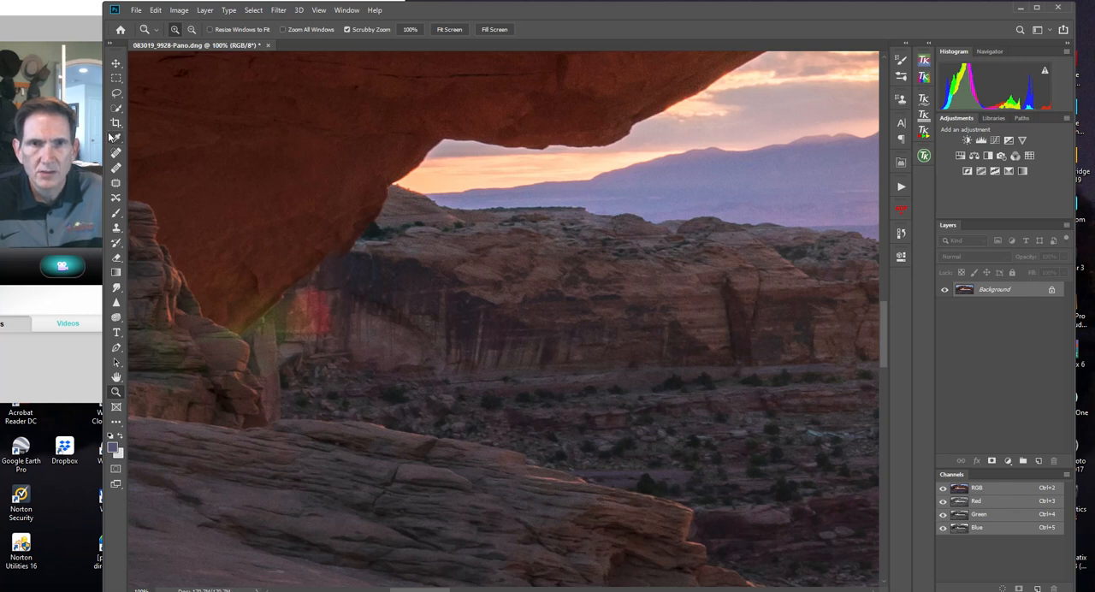
{"action": "left_click", "coordinate": [117, 93]}
{"action": "mouse_move", "coordinate": [294, 288]}
{"action": "left_mouse_down"}
{"action": "mouse_move", "coordinate": [279, 347]}
{"action": "mouse_move", "coordinate": [338, 354]}
{"action": "mouse_move", "coordinate": [352, 305]}
{"action": "mouse_move", "coordinate": [342, 280]}
{"action": "mouse_move", "coordinate": [299, 286]}
{"action": "left_mouse_up"}
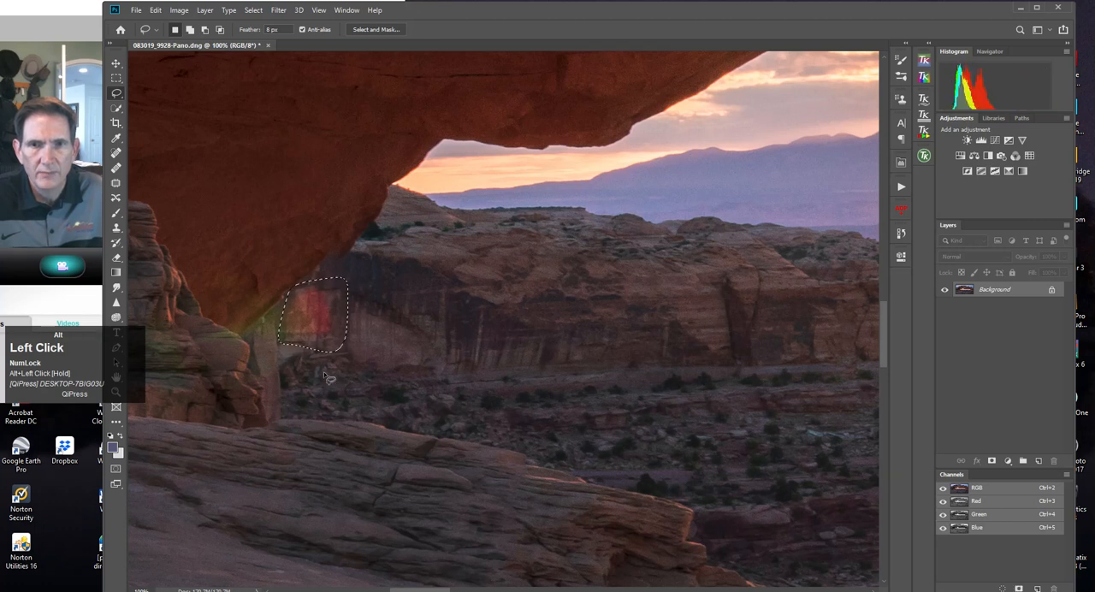
Start a Hue/Saturation adjustment on the selected cliff flare, targeting Reds and sampling the flare's own red colour.
{"action": "left_click", "coordinate": [179, 10]}
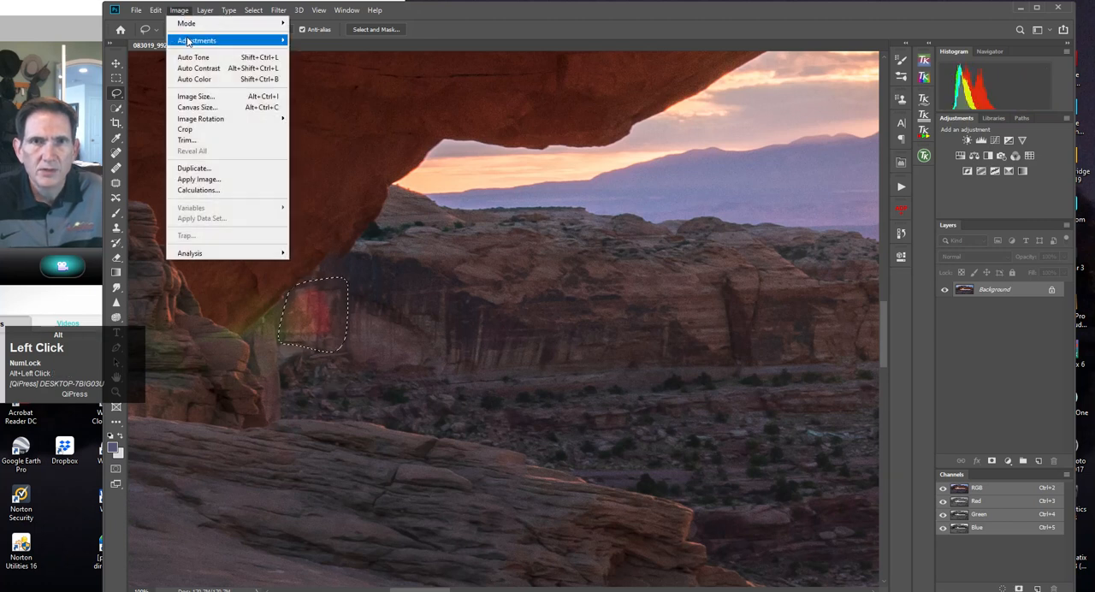
{"action": "mouse_move", "coordinate": [190, 41]}
{"action": "left_click", "coordinate": [325, 95]}
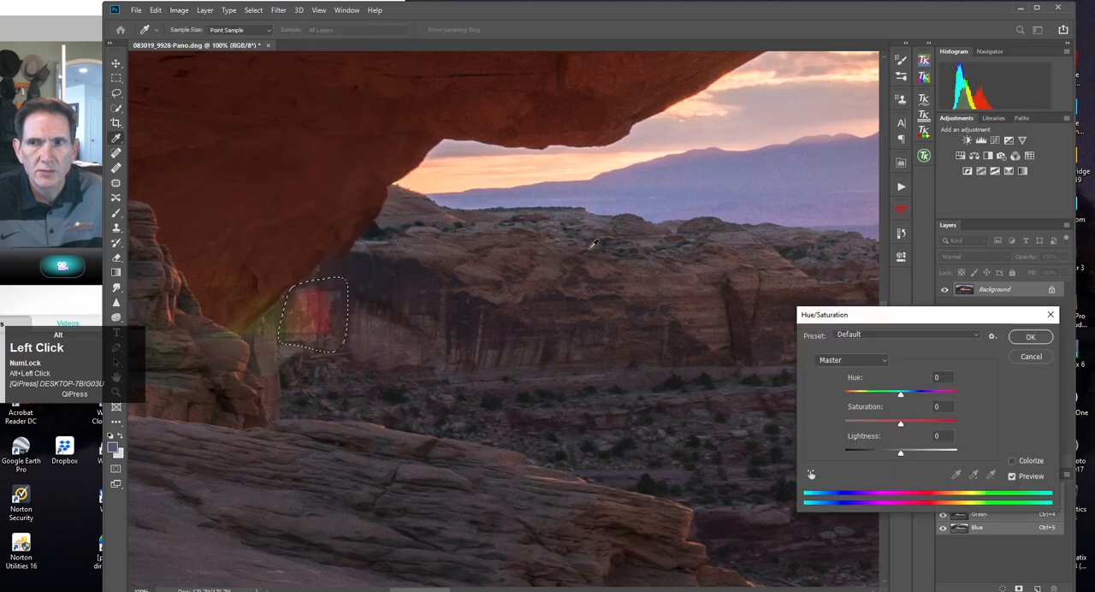
{"action": "left_click", "coordinate": [880, 361]}
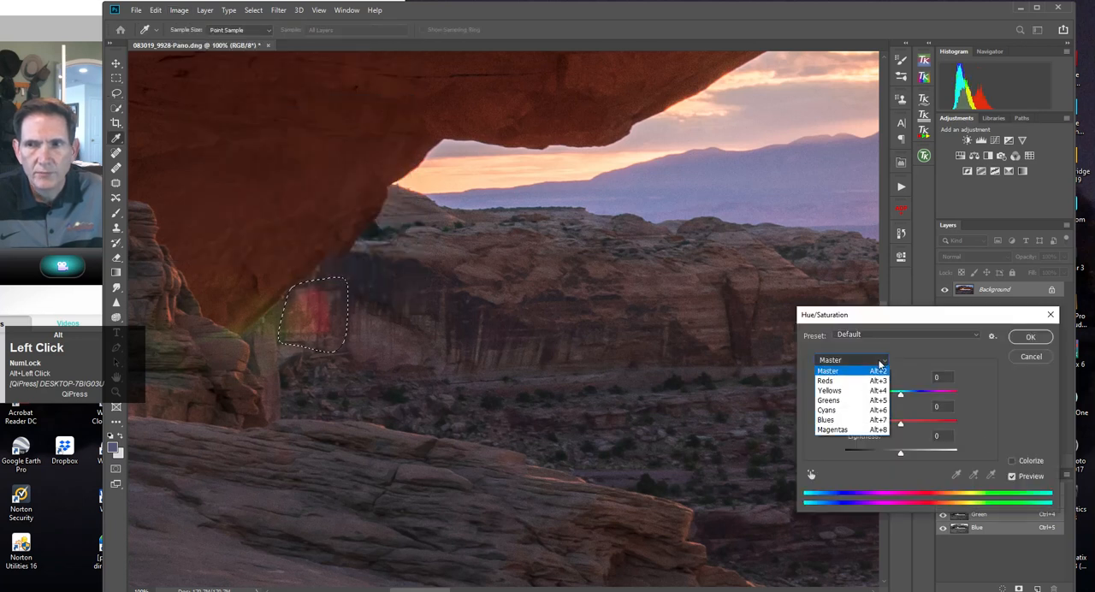
{"action": "left_click", "coordinate": [825, 381]}
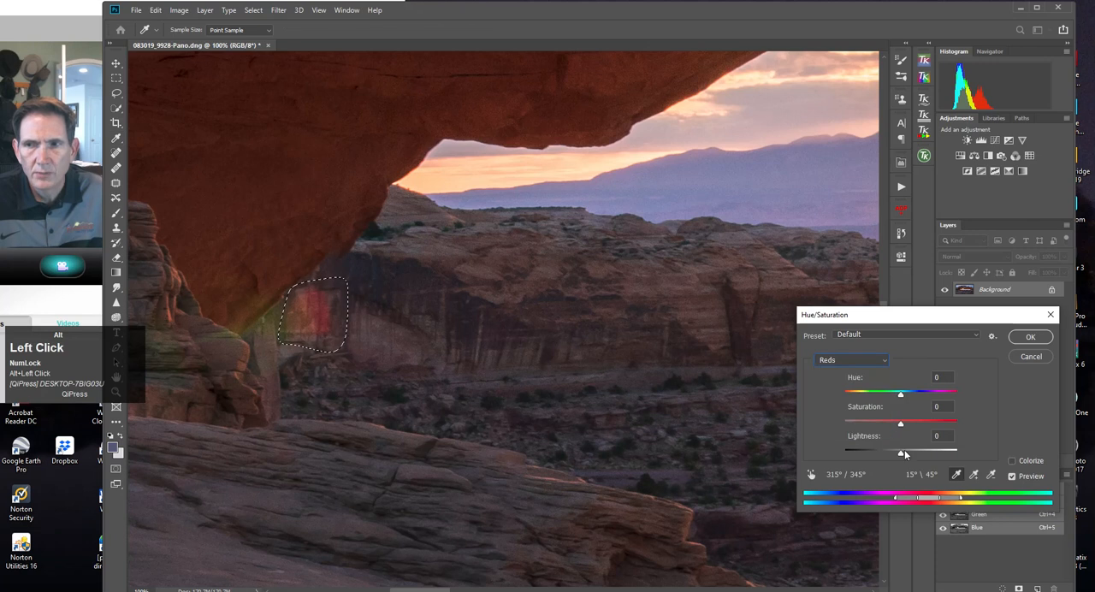
{"action": "left_click", "coordinate": [329, 307]}
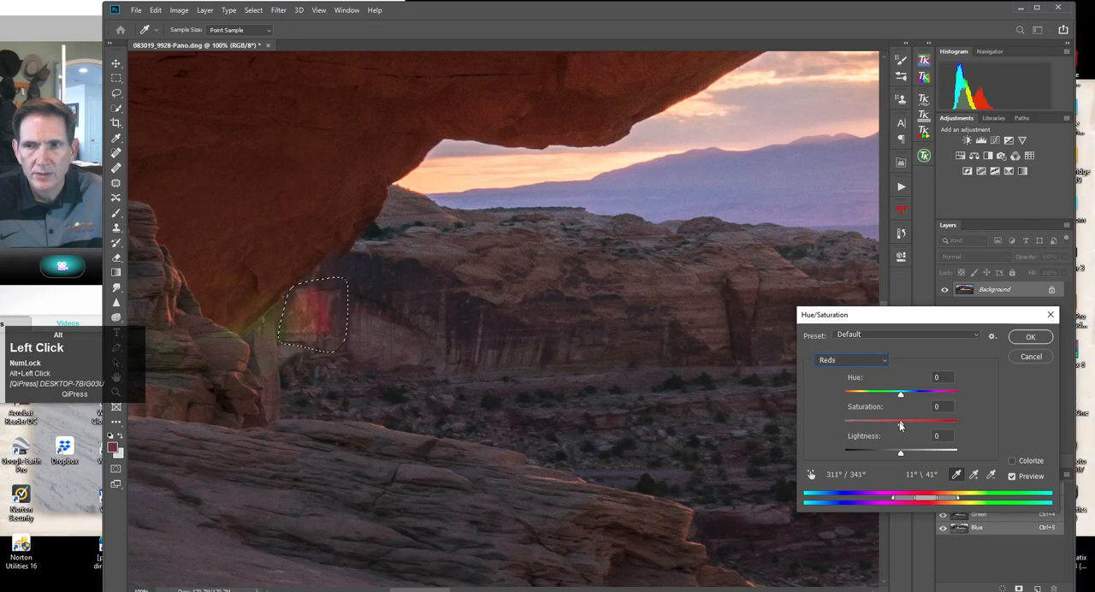
Set the Reds saturation to -68 and lightness to -8, apply the adjustment and deselect the cliff area.
{"action": "left_click_drag", "start_coordinate": [901, 426], "coordinate": [894, 426]}
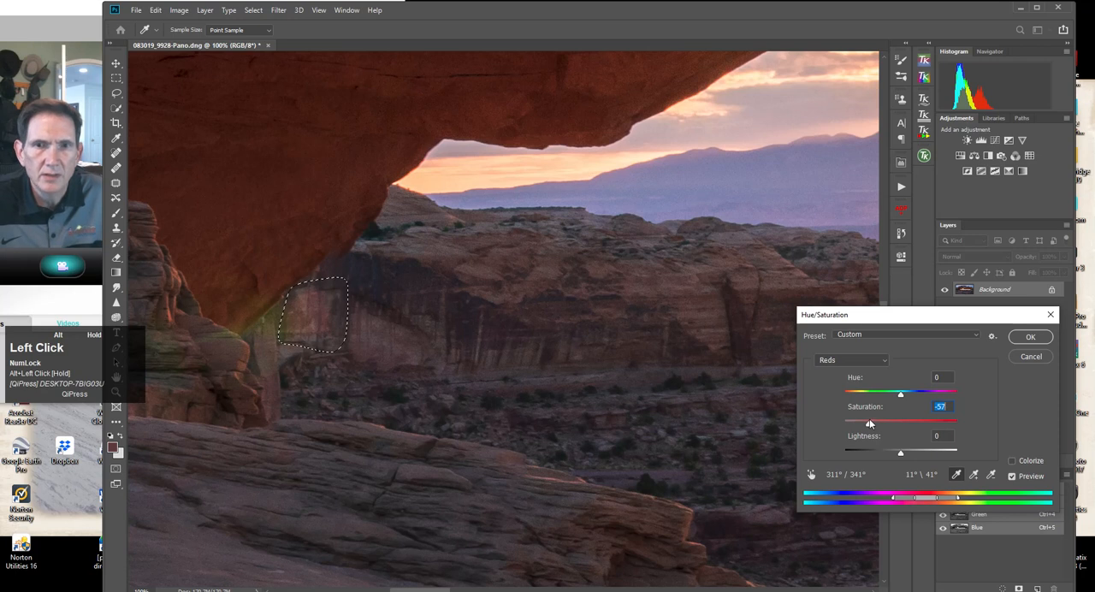
{"action": "left_click_drag", "start_coordinate": [867, 423], "coordinate": [864, 422]}
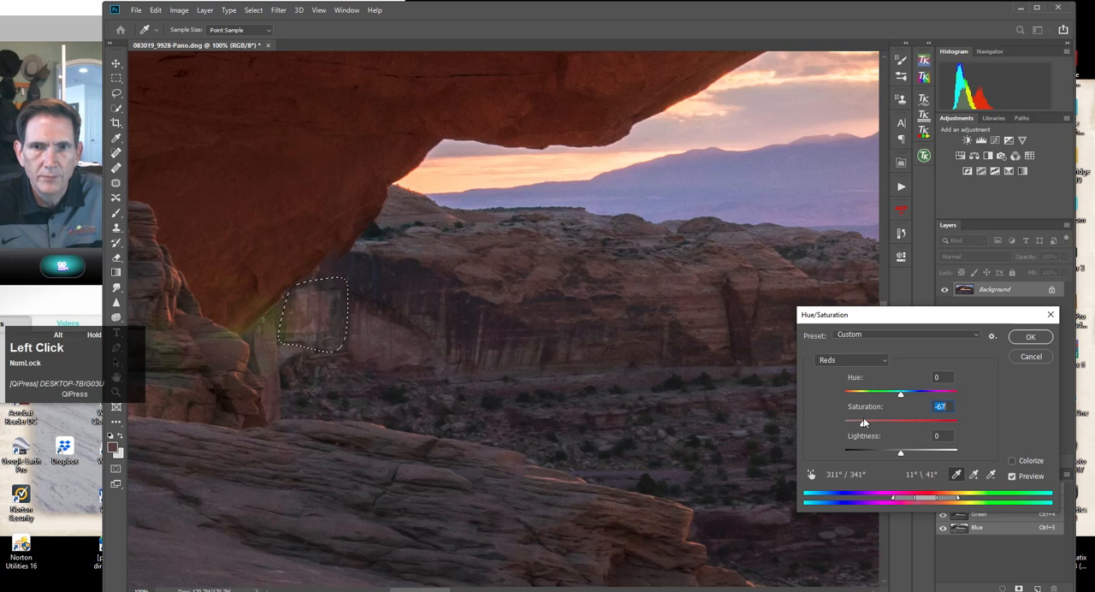
{"action": "left_click_drag", "start_coordinate": [901, 453], "coordinate": [894, 454]}
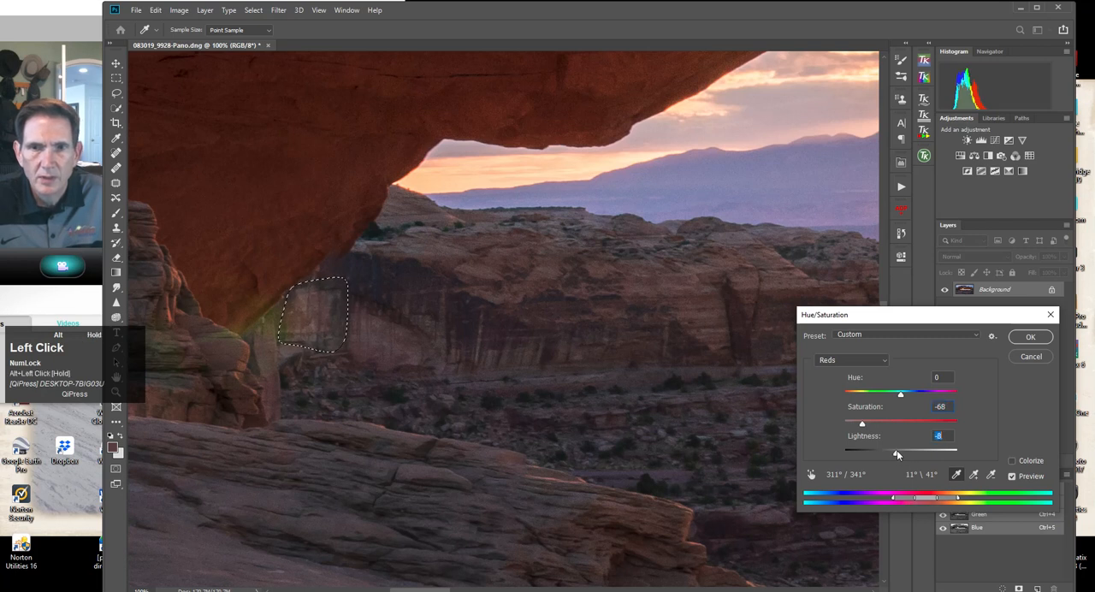
{"action": "left_click", "coordinate": [1031, 337]}
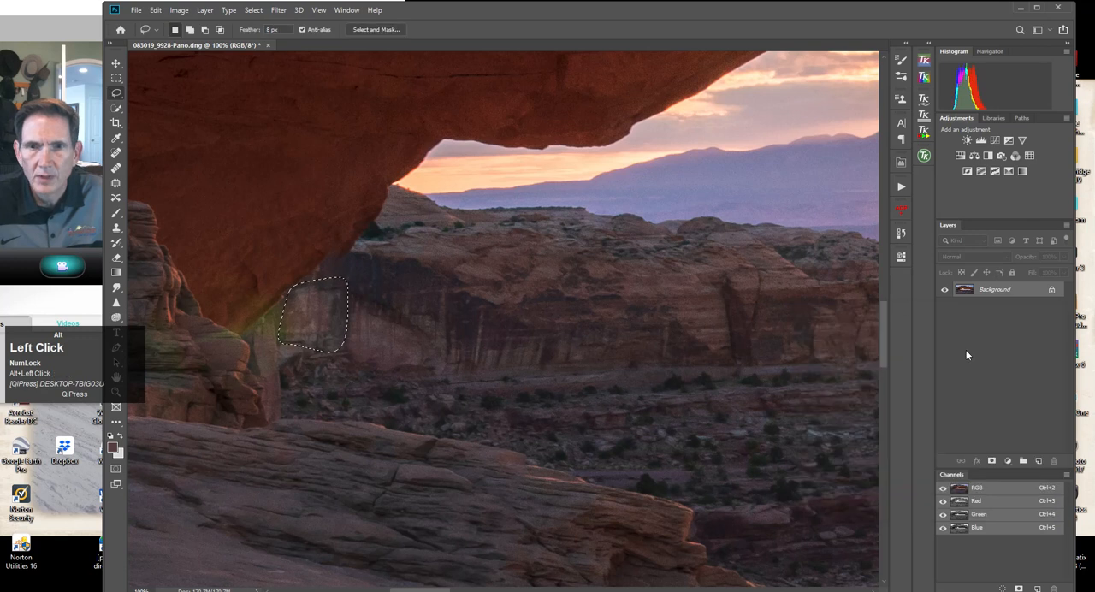
{"action": "left_click", "coordinate": [253, 10]}
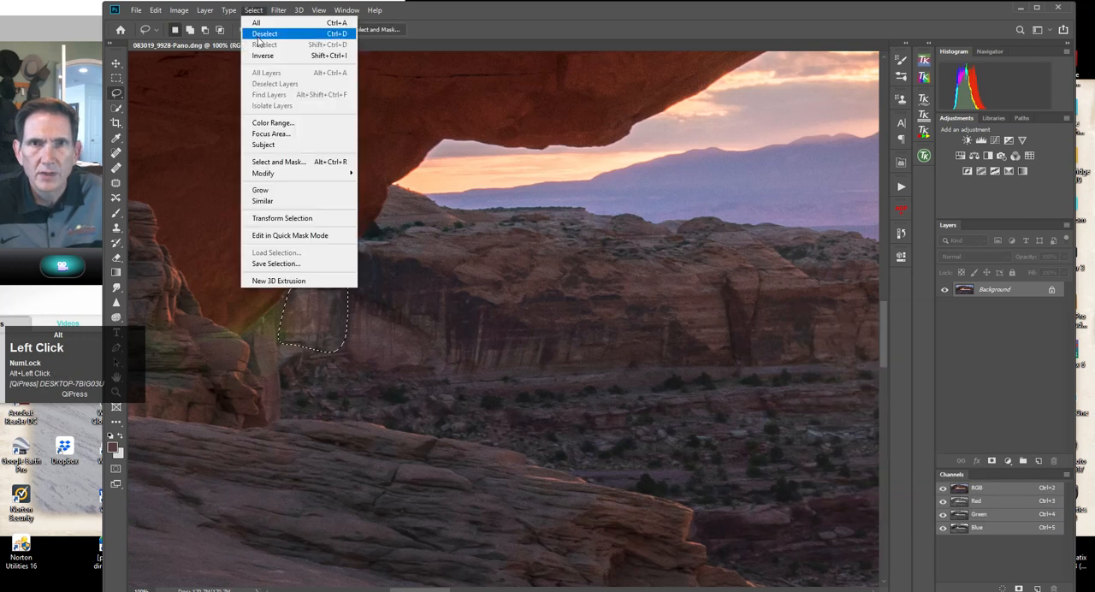
{"action": "left_click", "coordinate": [263, 34]}
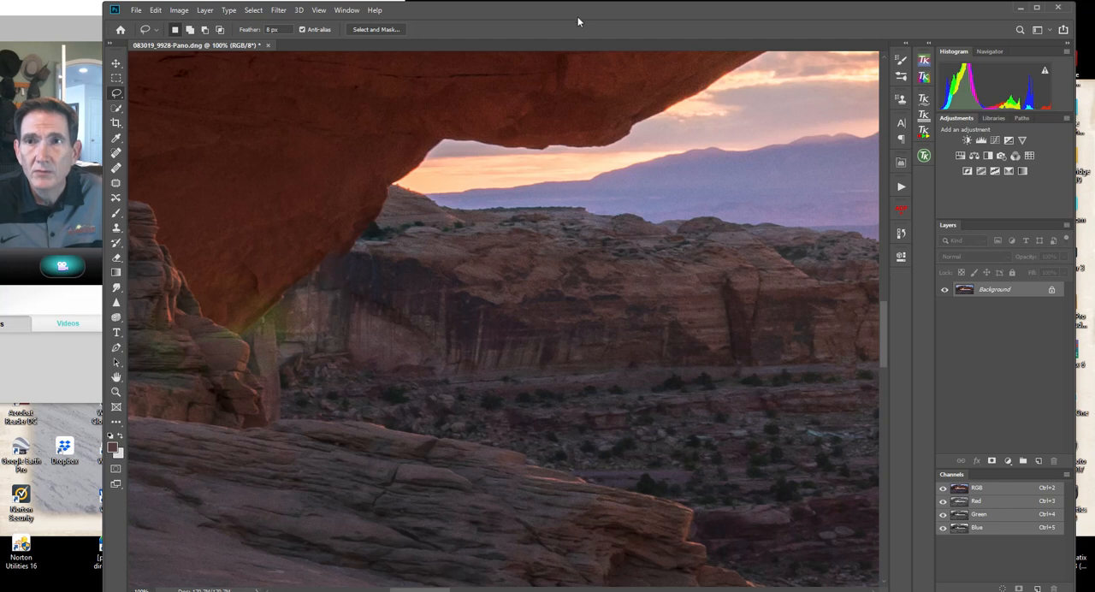
Outline the yellow-green flare across the rock ledge and the arch's left base with an 8 px feathered Lasso selection.
{"action": "left_click_drag", "start_coordinate": [577, 8], "coordinate": [578, 5]}
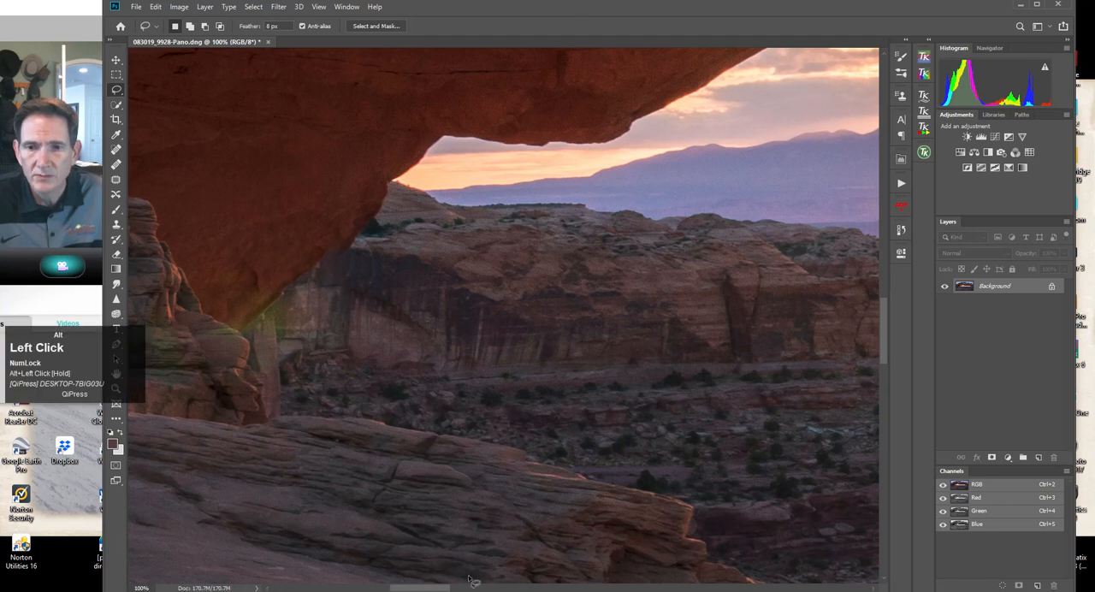
{"action": "left_click_drag", "start_coordinate": [439, 589], "coordinate": [427, 588]}
{"action": "mouse_move", "coordinate": [329, 332]}
{"action": "left_mouse_down"}
{"action": "mouse_move", "coordinate": [279, 330]}
{"action": "mouse_move", "coordinate": [271, 350]}
{"action": "mouse_move", "coordinate": [297, 359]}
{"action": "mouse_move", "coordinate": [398, 344]}
{"action": "left_mouse_up"}
{"action": "left_click", "coordinate": [451, 293]}
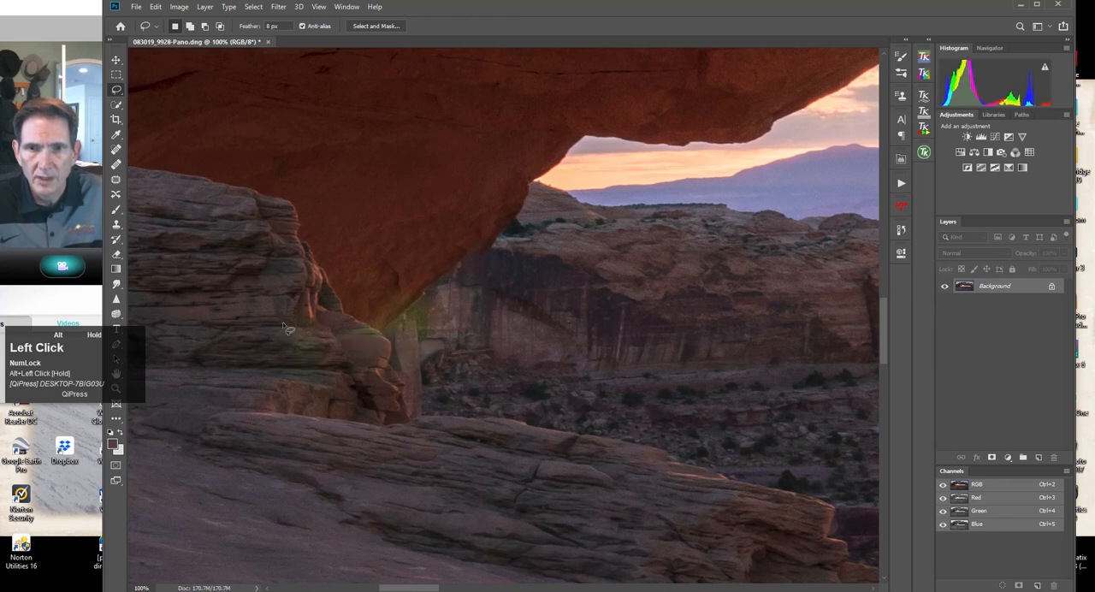
{"action": "mouse_move", "coordinate": [278, 328]}
{"action": "left_mouse_down"}
{"action": "mouse_move", "coordinate": [369, 316]}
{"action": "mouse_move", "coordinate": [439, 283]}
{"action": "mouse_move", "coordinate": [449, 311]}
{"action": "mouse_move", "coordinate": [431, 366]}
{"action": "mouse_move", "coordinate": [412, 368]}
{"action": "mouse_move", "coordinate": [310, 373]}
{"action": "mouse_move", "coordinate": [277, 354]}
{"action": "mouse_move", "coordinate": [261, 332]}
{"action": "mouse_move", "coordinate": [289, 331]}
{"action": "left_mouse_up"}
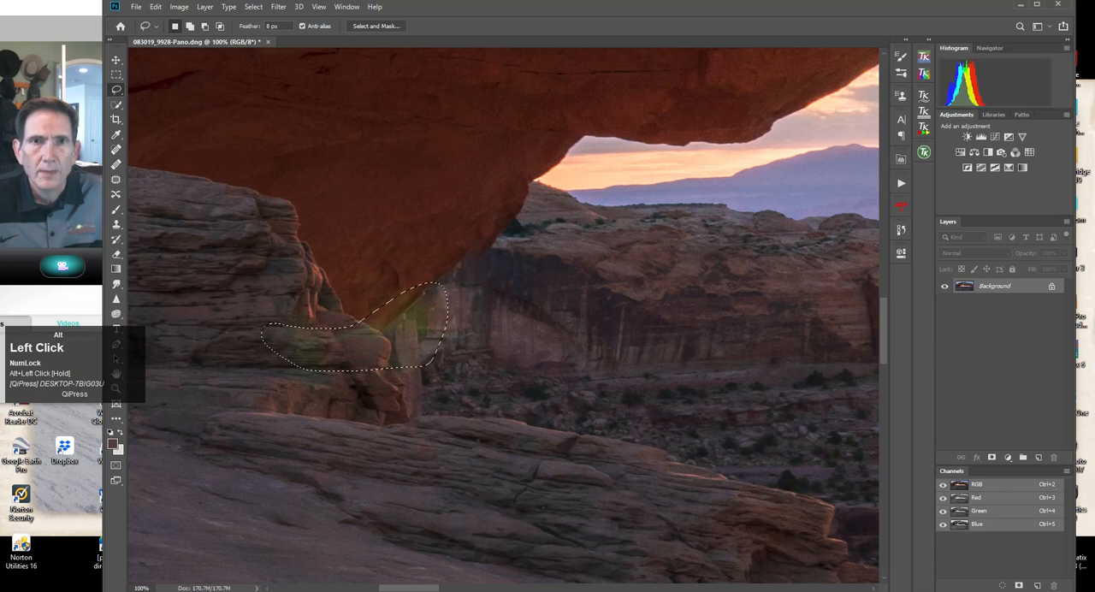
Start a Hue/Saturation adjustment on the selected yellow-green flare, targeting Yellows and sampling the flare colour at the arch's base.
{"action": "left_click", "coordinate": [179, 8]}
{"action": "mouse_move", "coordinate": [190, 39]}
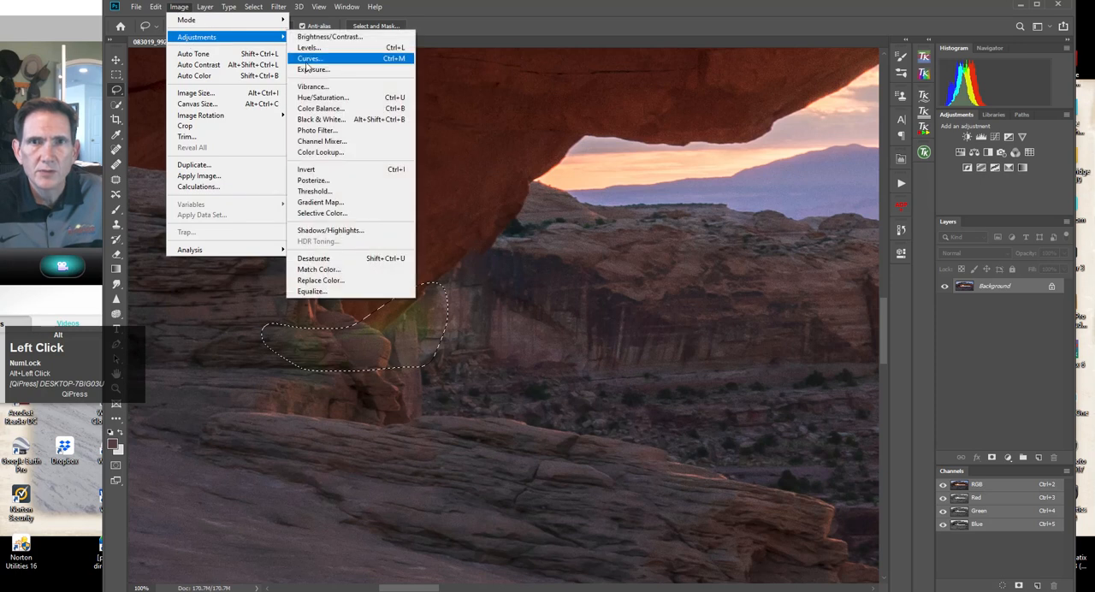
{"action": "left_click", "coordinate": [323, 98]}
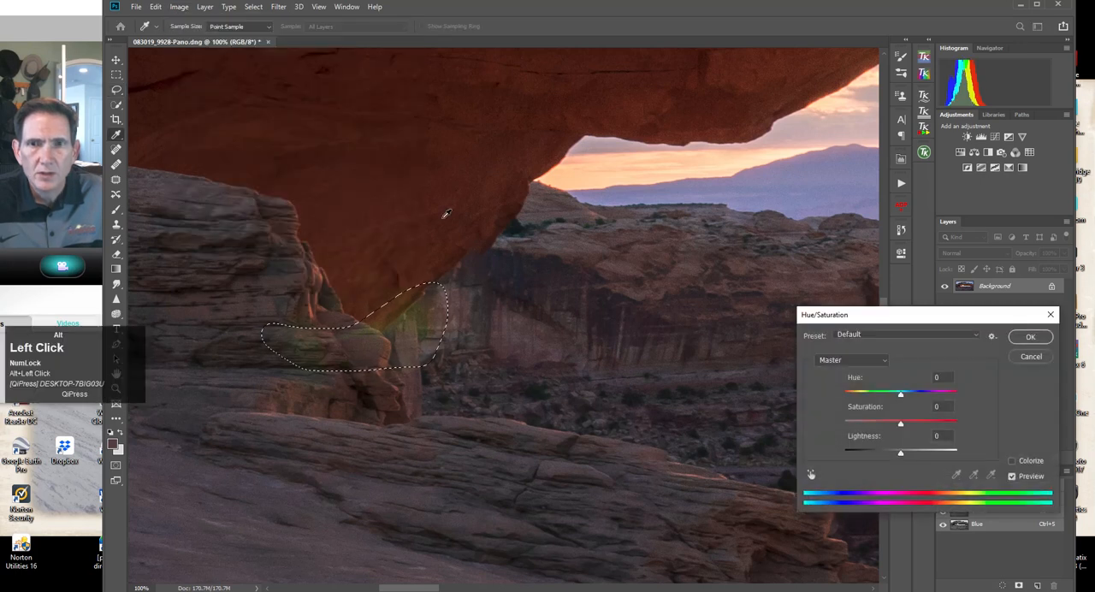
{"action": "left_click", "coordinate": [885, 361]}
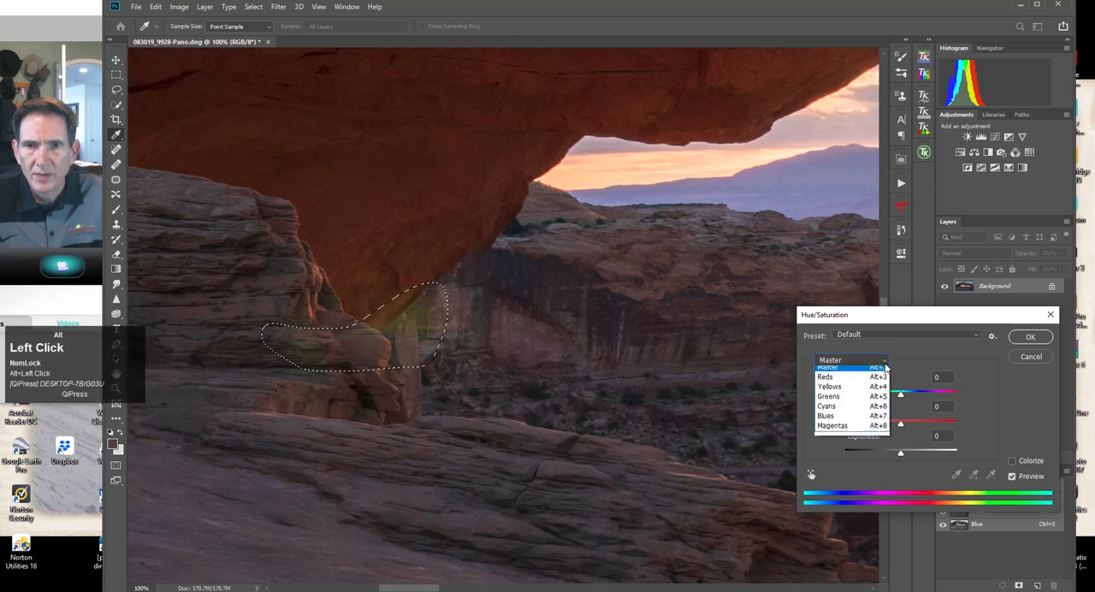
{"action": "left_click", "coordinate": [852, 390]}
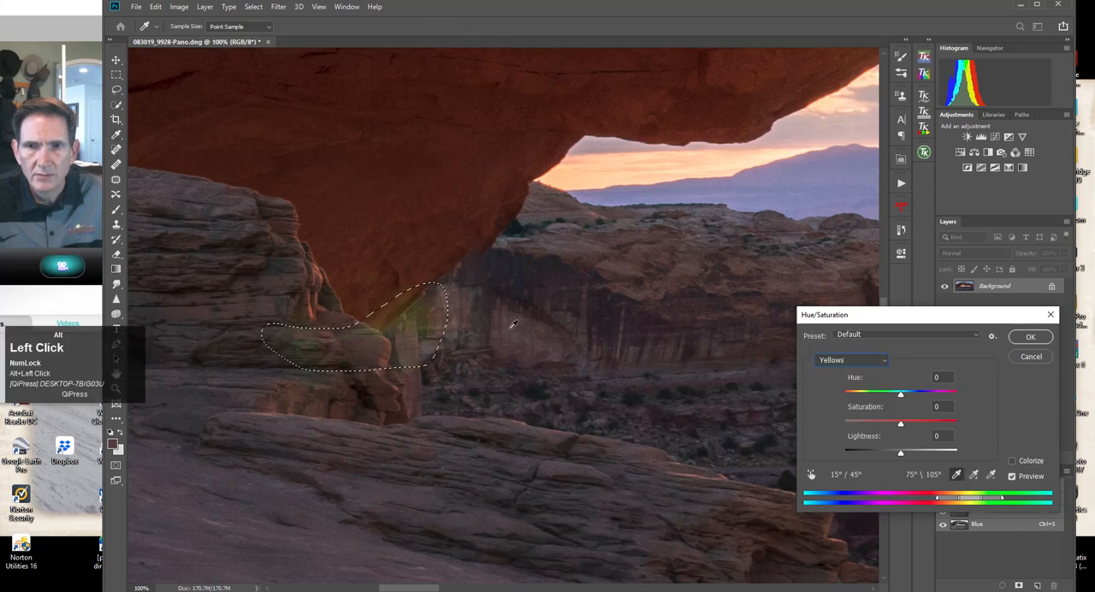
{"action": "left_click", "coordinate": [369, 325], "text": "alt"}
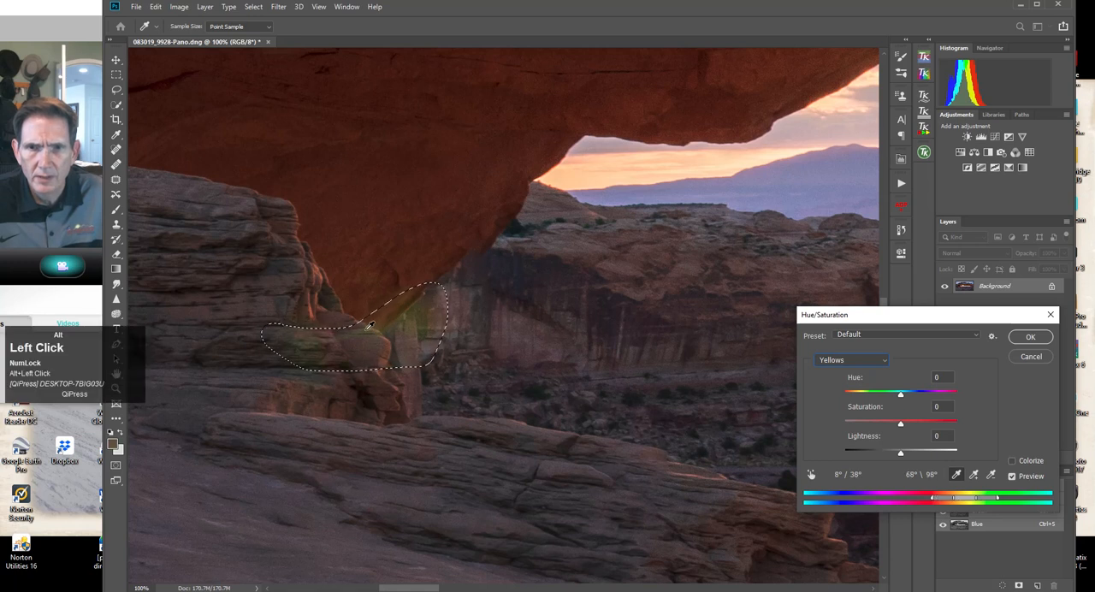
Set the Yellows saturation to -53 and hue to -31, apply the adjustment and deselect the area.
{"action": "left_click_drag", "start_coordinate": [901, 424], "coordinate": [868, 421]}
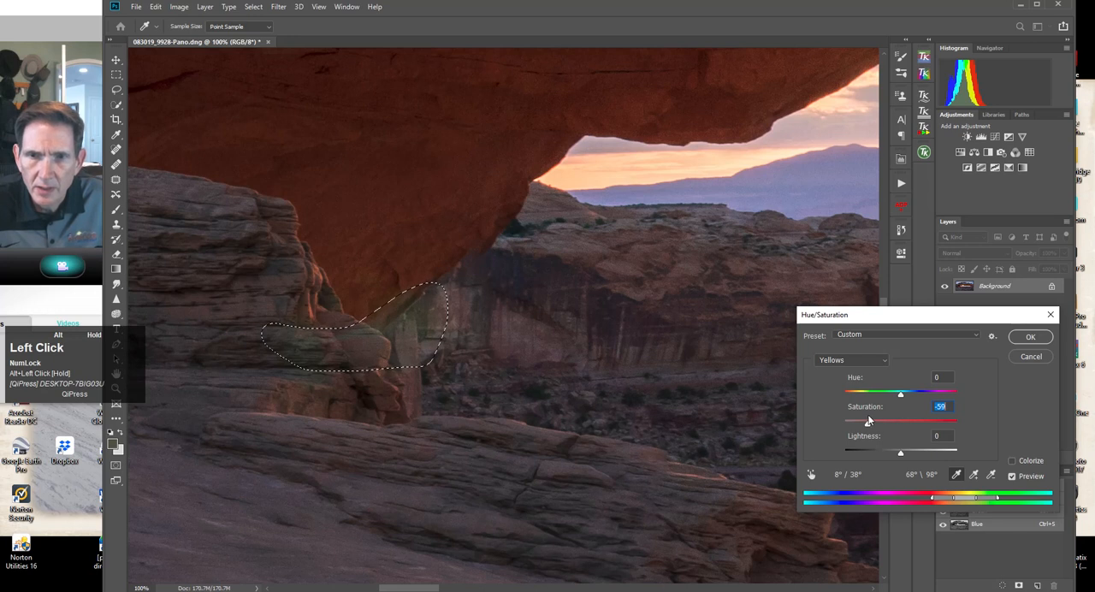
{"action": "left_click_drag", "start_coordinate": [868, 421], "coordinate": [885, 394]}
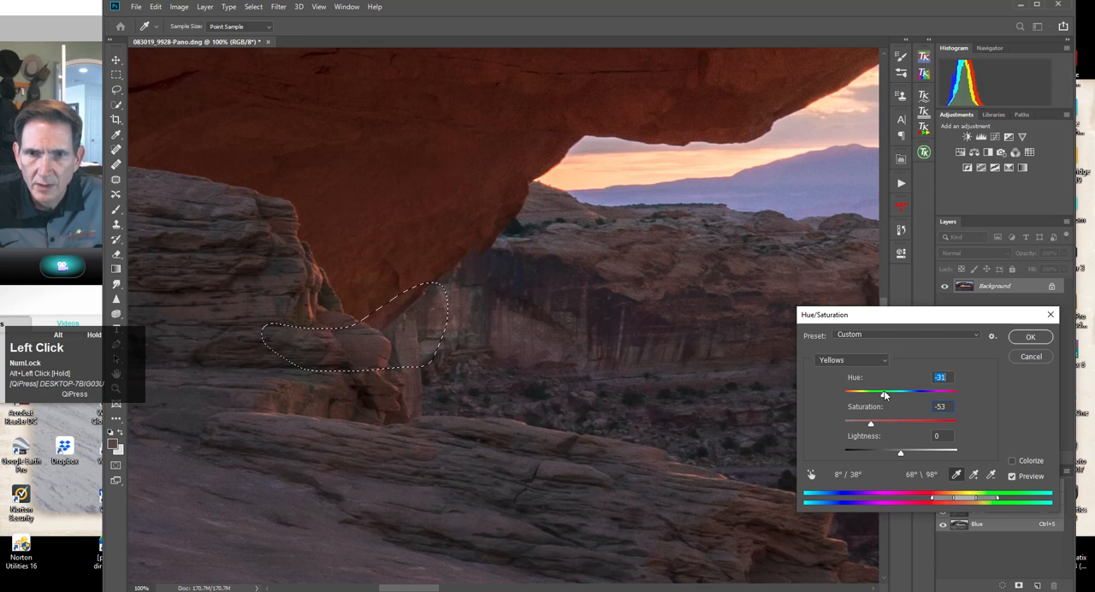
{"action": "left_click", "coordinate": [1030, 336]}
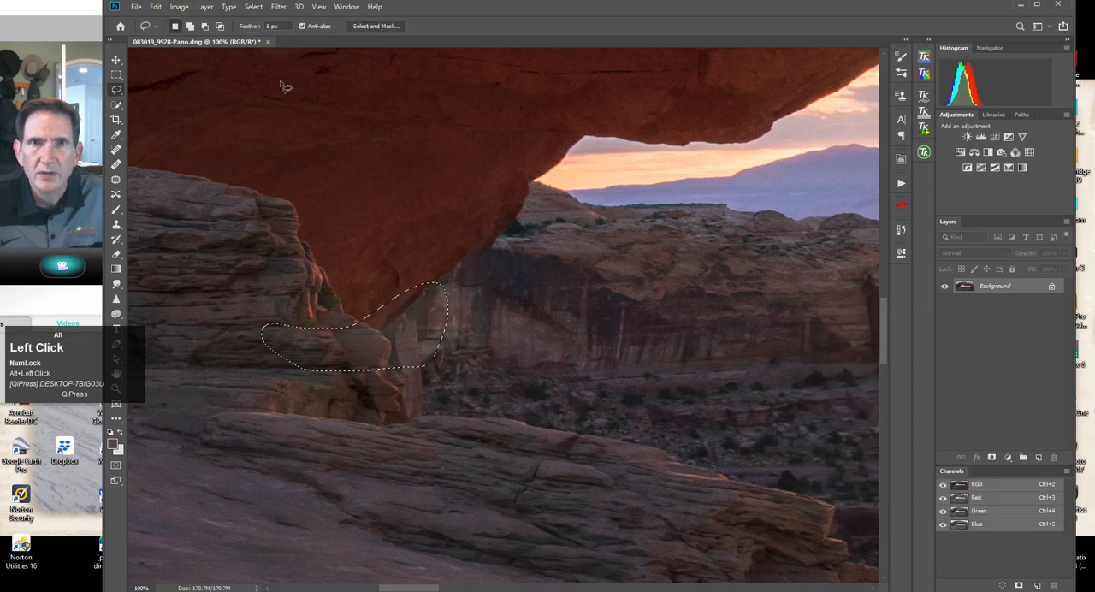
{"action": "left_click", "coordinate": [253, 7]}
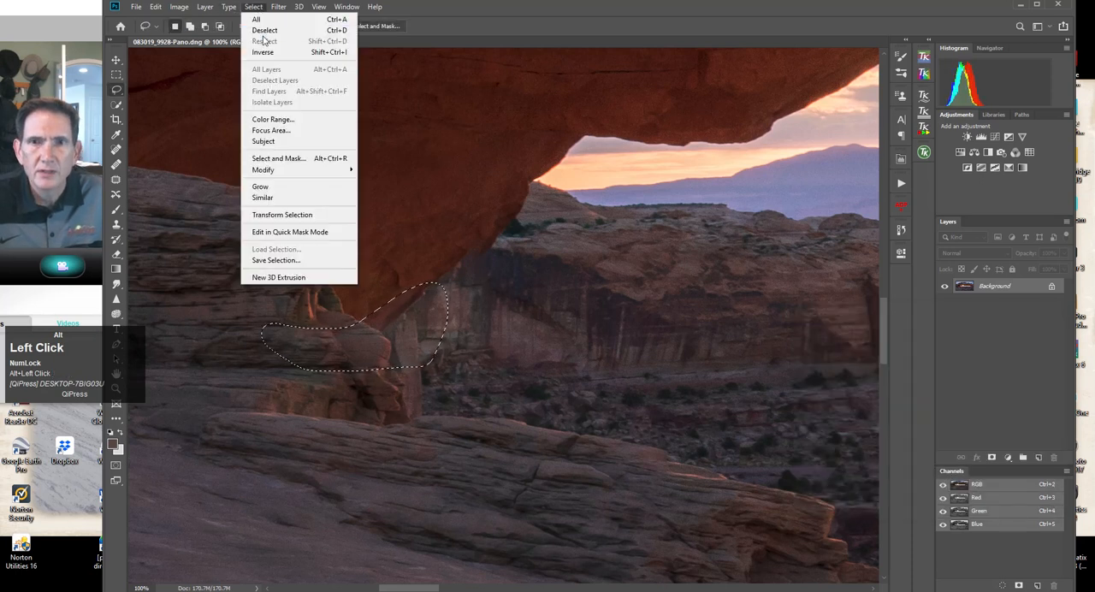
{"action": "left_click", "coordinate": [265, 31]}
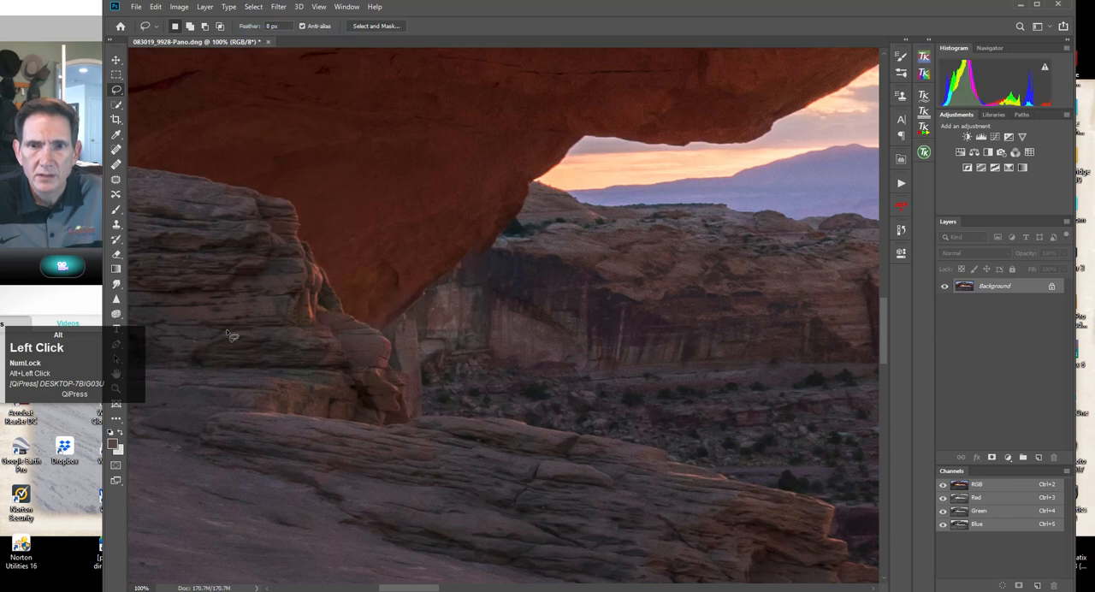
Remove the small yellow flare spot on the far-left foreground rock with the Spot Healing Brush at 150 px.
{"action": "left_click", "coordinate": [117, 388]}
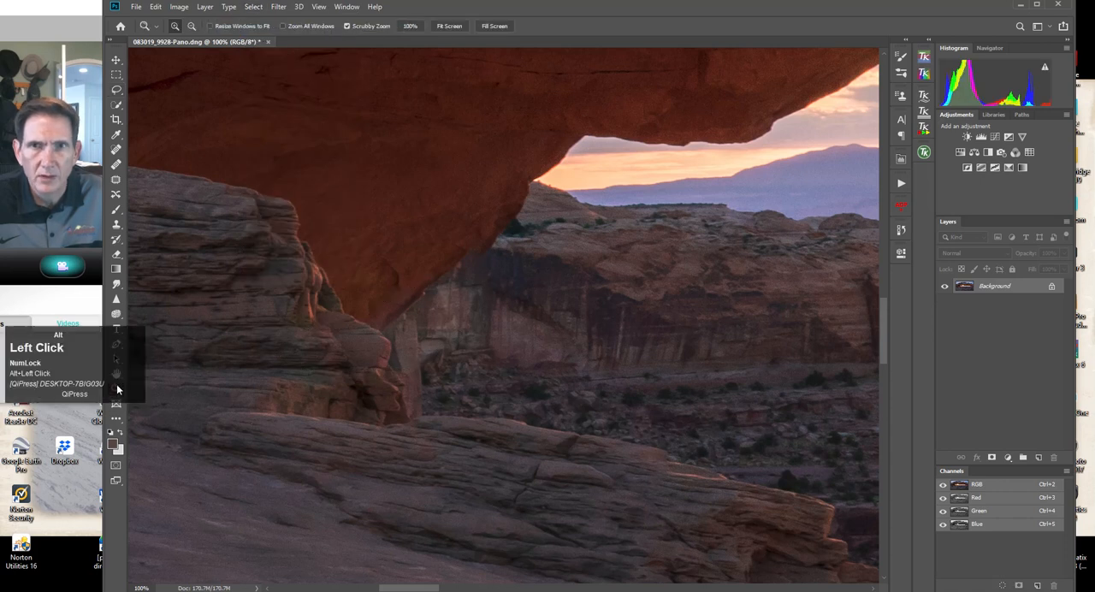
{"action": "left_click", "coordinate": [451, 27]}
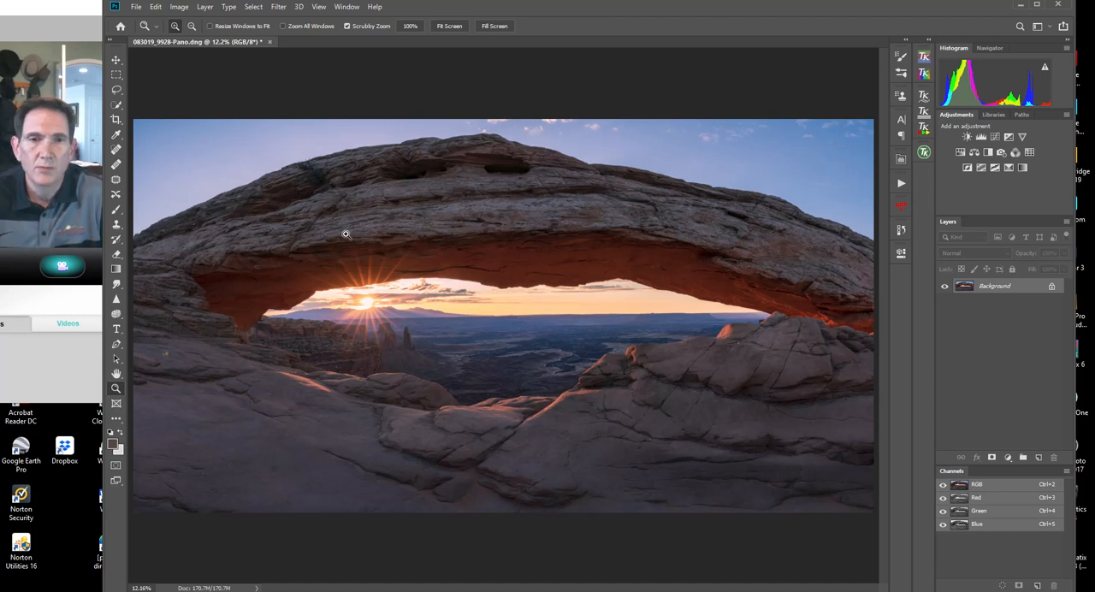
{"action": "left_click", "coordinate": [116, 150]}
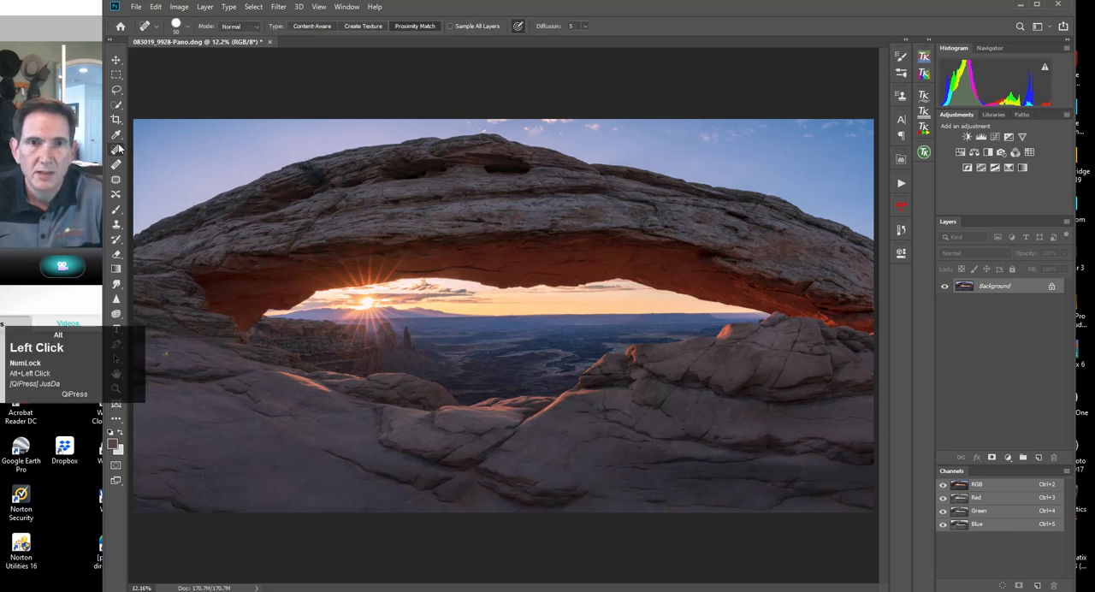
{"action": "key", "text": "bracketright"}
{"action": "key", "text": "bracketright"}
{"action": "key", "text": "bracketright"}
{"action": "key", "text": "bracketright"}
{"action": "key", "text": "bracketright"}
{"action": "key", "text": "bracketright"}
{"action": "key", "text": "bracketright"}
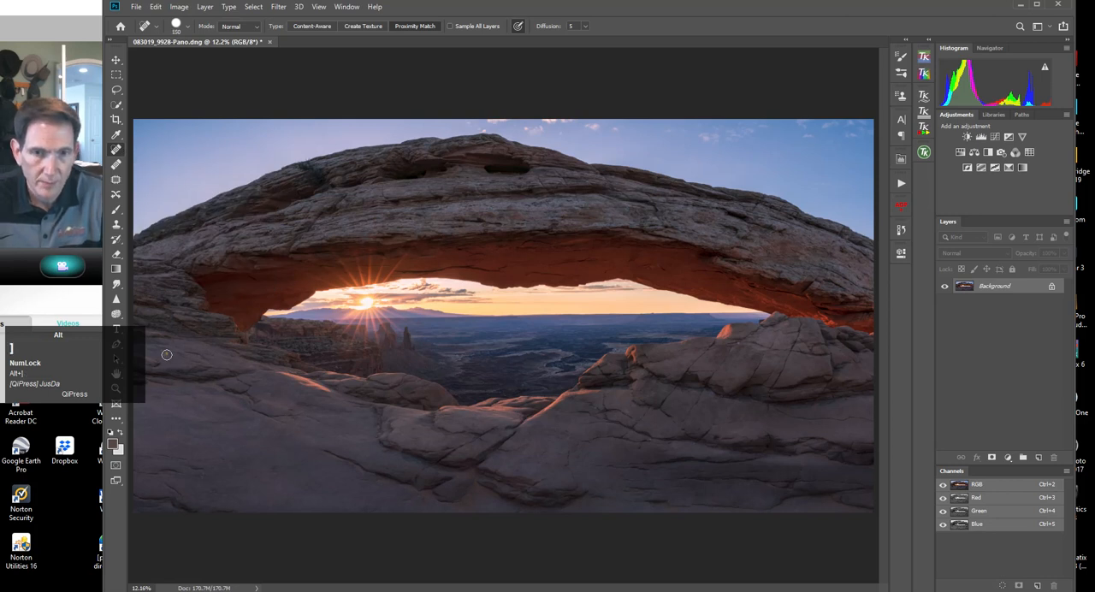
{"action": "left_click", "coordinate": [267, 396]}
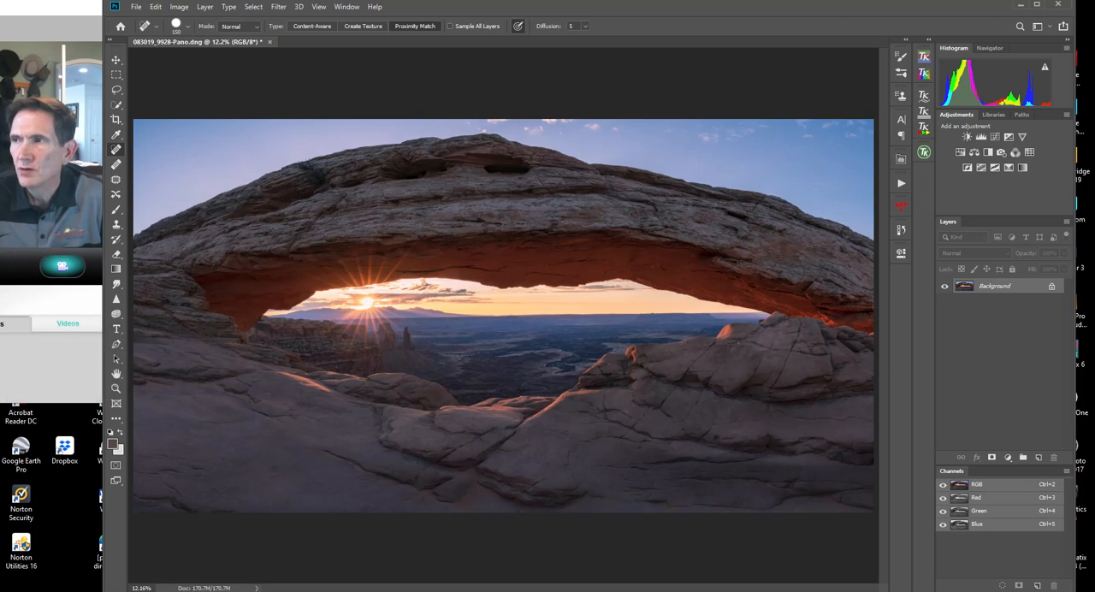
Bring the Nik Selective Tool palette onto the screen and open the panorama in Viveza 2.
{"action": "left_click_drag", "start_coordinate": [1094, 171], "coordinate": [761, 212]}
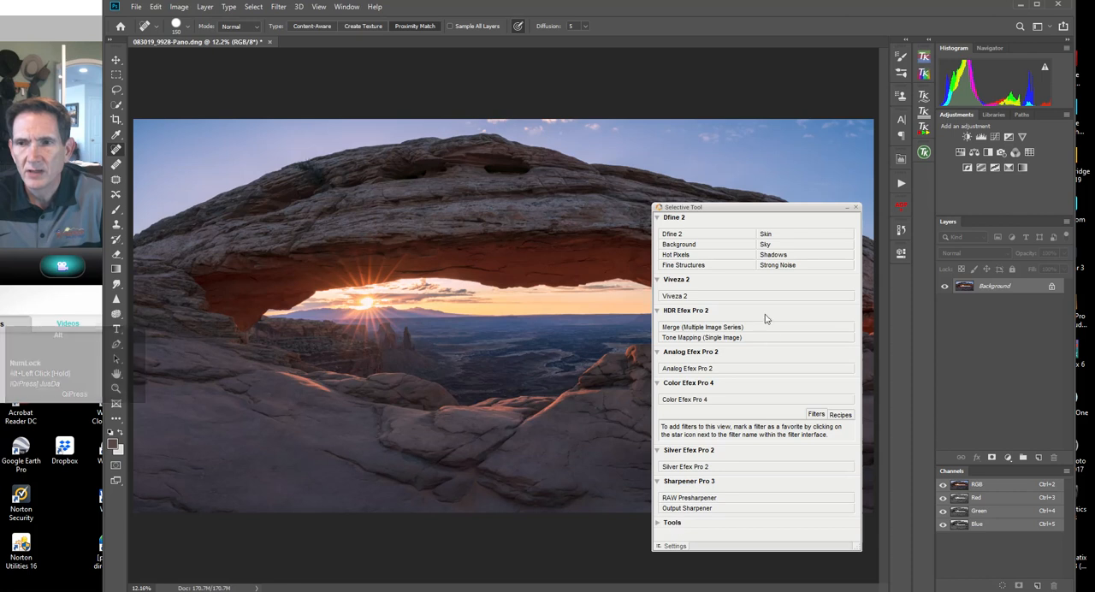
{"action": "left_click_drag", "start_coordinate": [751, 210], "coordinate": [876, 184]}
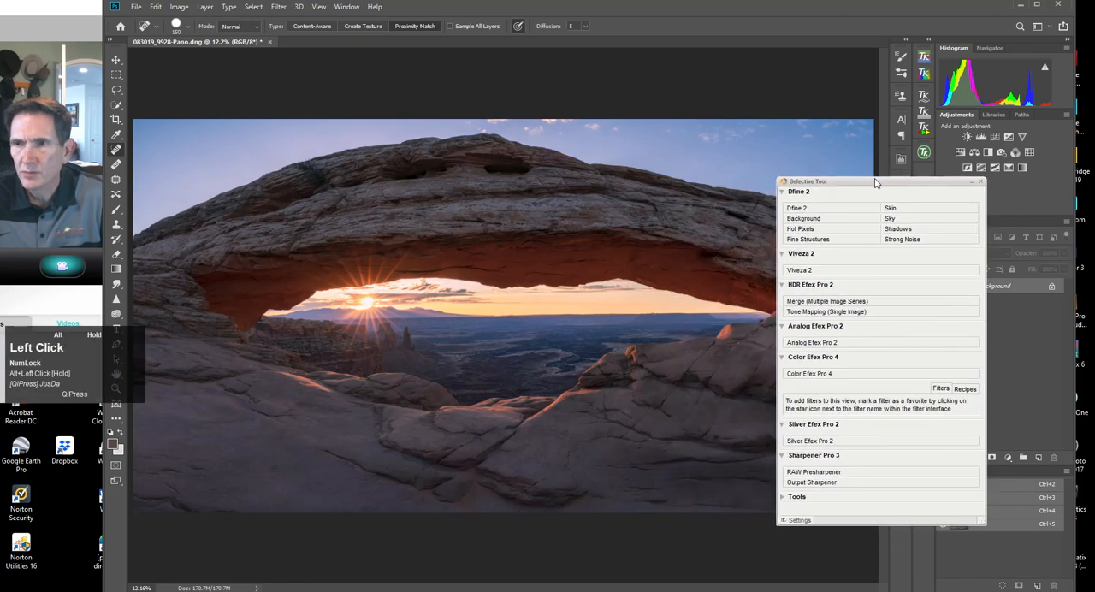
{"action": "left_click", "coordinate": [808, 271], "text": "alt"}
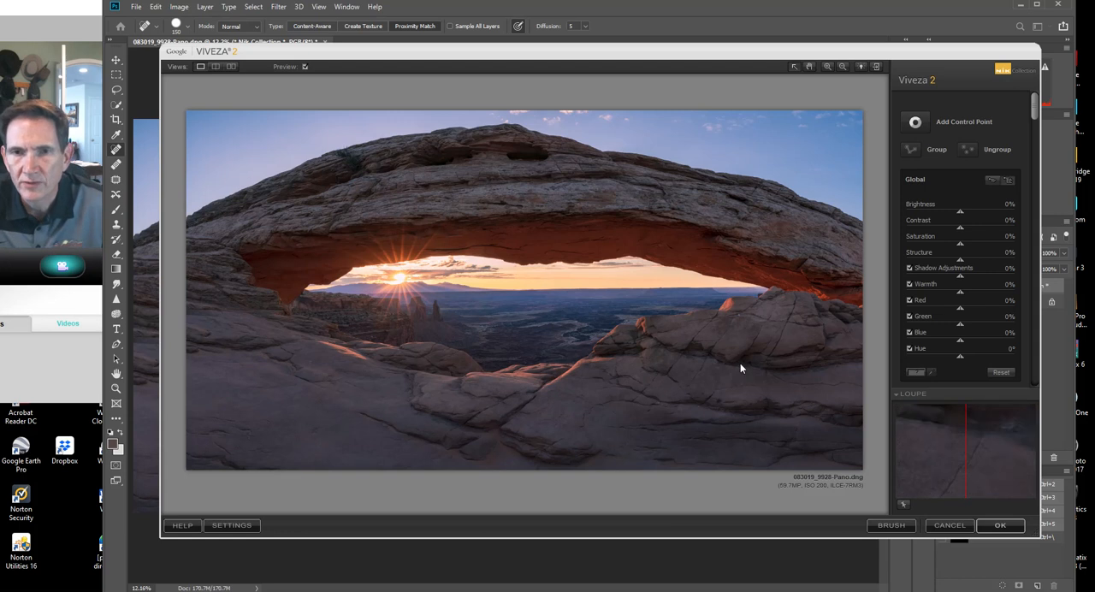
Add a Viveza control point on the shadowed red rock beneath the arch's left side.
{"action": "left_click", "coordinate": [914, 125]}
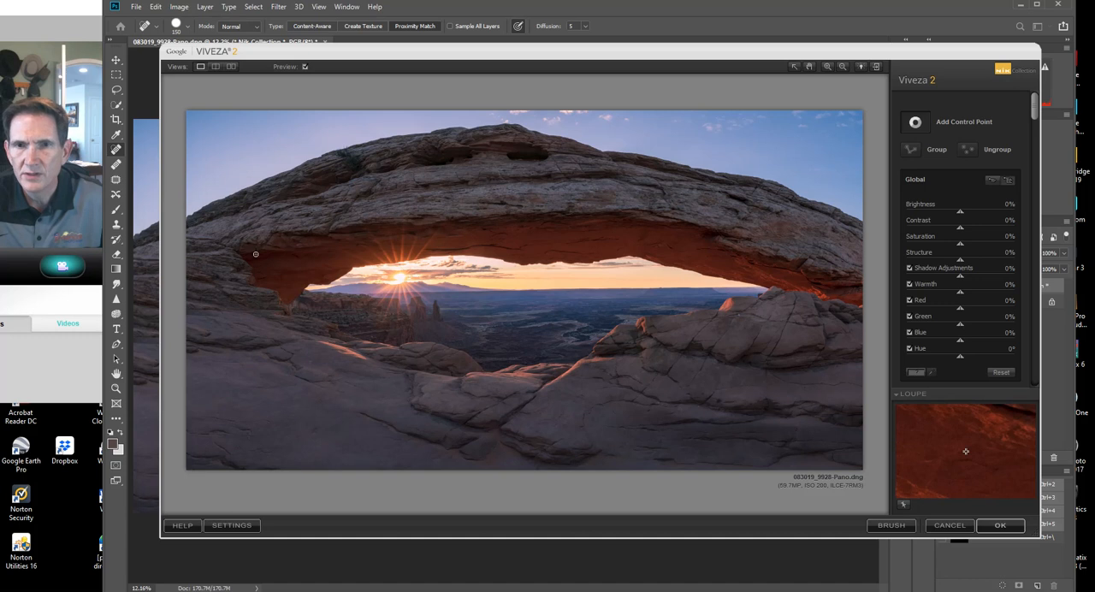
{"action": "left_click", "coordinate": [910, 127]}
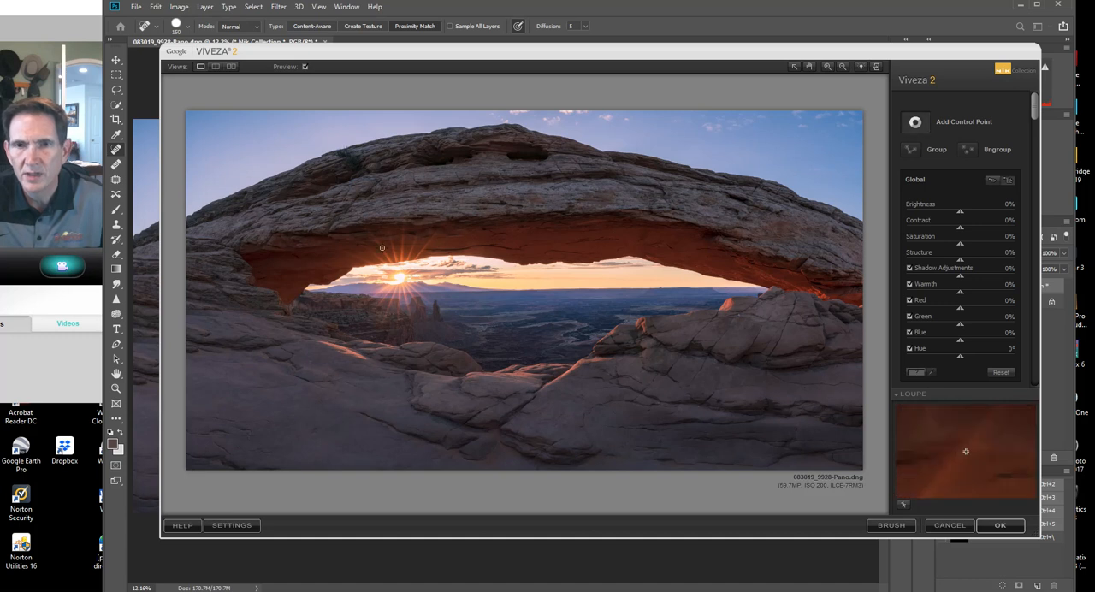
{"action": "left_click", "coordinate": [278, 264]}
{"action": "mouse_move", "coordinate": [310, 264]}
{"action": "left_mouse_down"}
{"action": "mouse_move", "coordinate": [287, 262]}
{"action": "mouse_move", "coordinate": [303, 262]}
{"action": "left_mouse_up"}
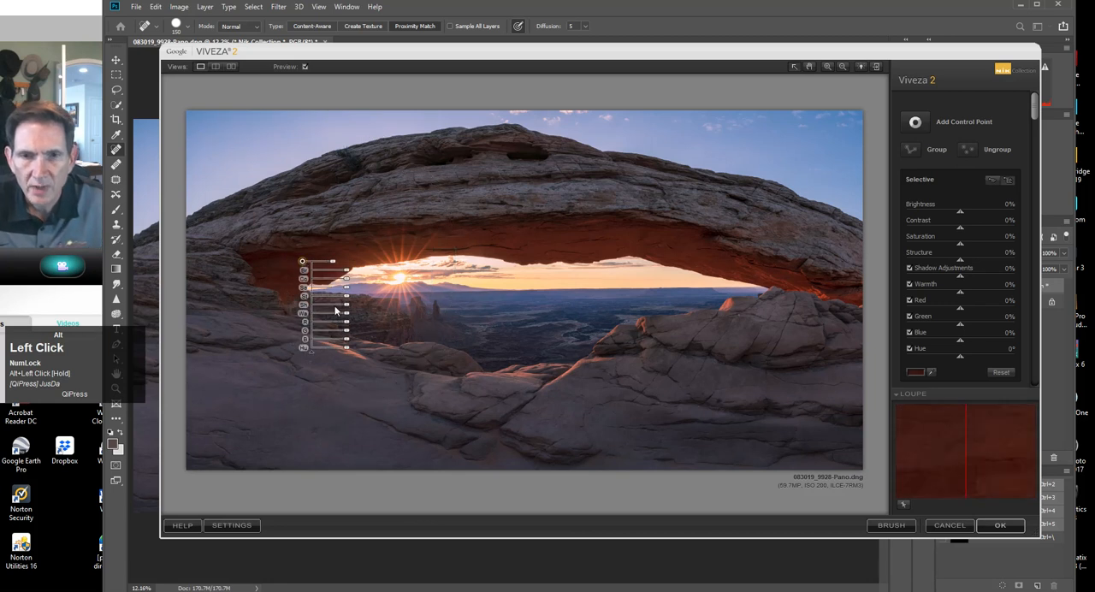
Set the control point's Warmth to 48%, Contrast to 15% and Saturation to 15%.
{"action": "left_click_drag", "start_coordinate": [347, 314], "coordinate": [359, 316]}
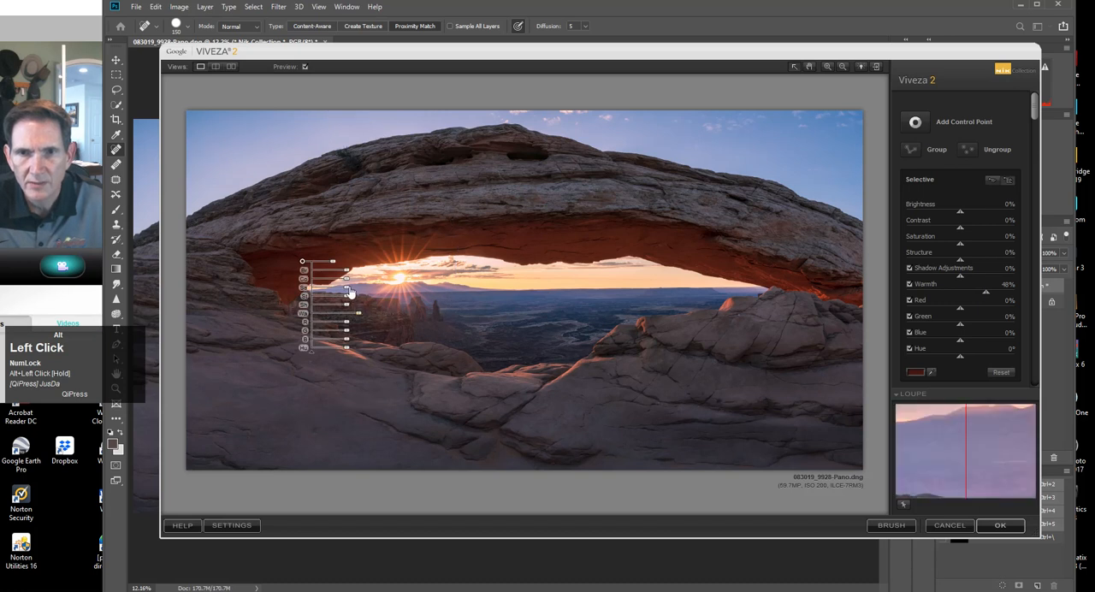
{"action": "left_click_drag", "start_coordinate": [347, 279], "coordinate": [350, 284]}
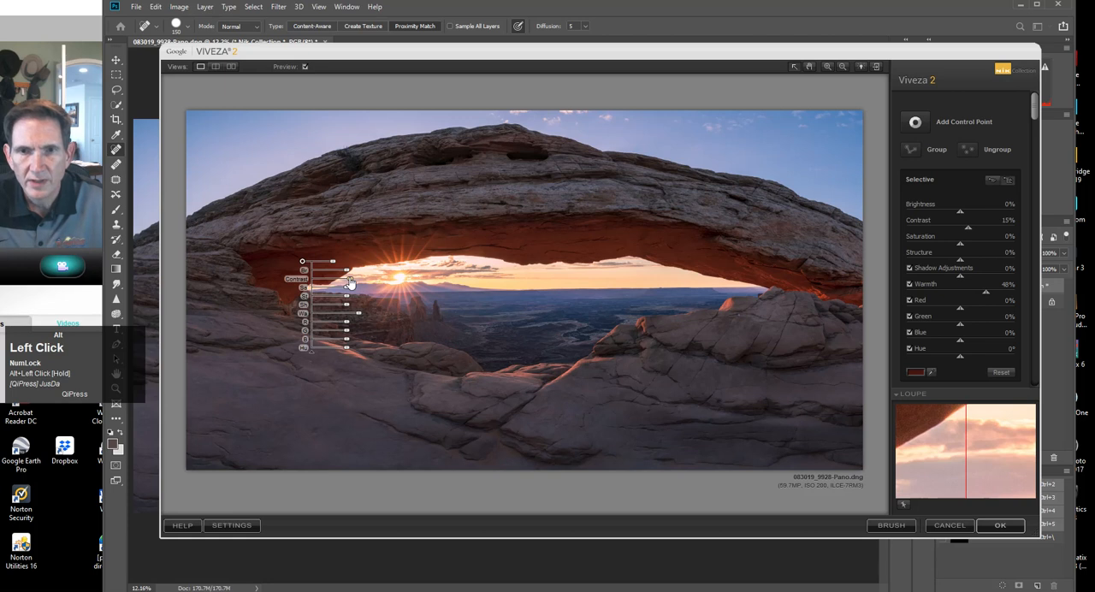
{"action": "left_click_drag", "start_coordinate": [346, 293], "coordinate": [351, 293]}
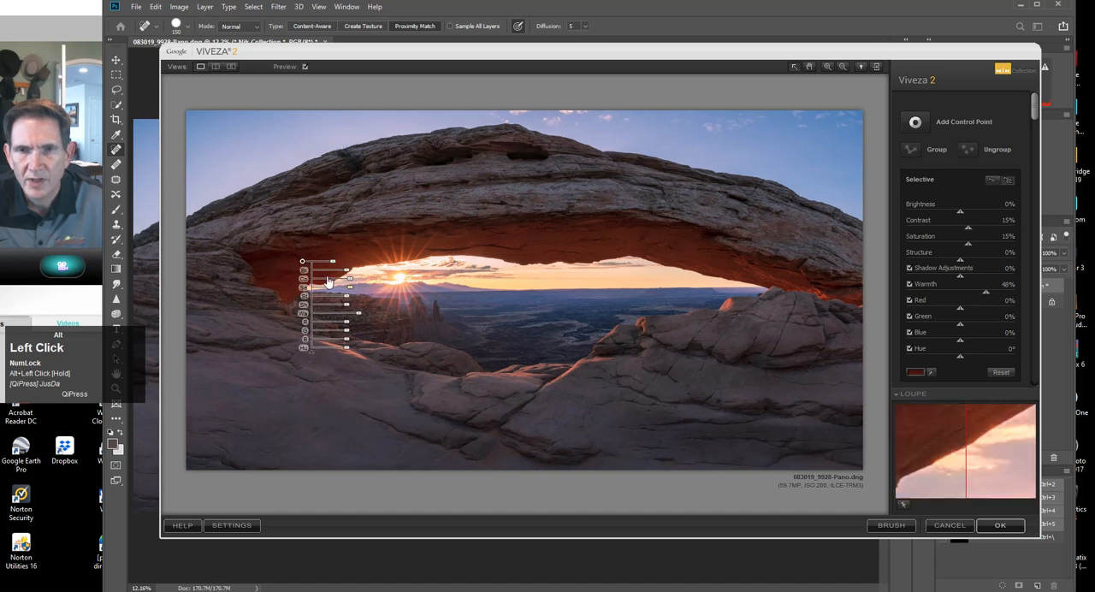
Duplicate the control point three times along the arch's red underside and reduce the two right-hand copies to a 19% size.
{"action": "left_click_drag", "start_coordinate": [1034, 109], "coordinate": [1030, 275]}
{"action": "left_click", "coordinate": [925, 292]}
{"action": "left_click_drag", "start_coordinate": [303, 264], "coordinate": [464, 245]}
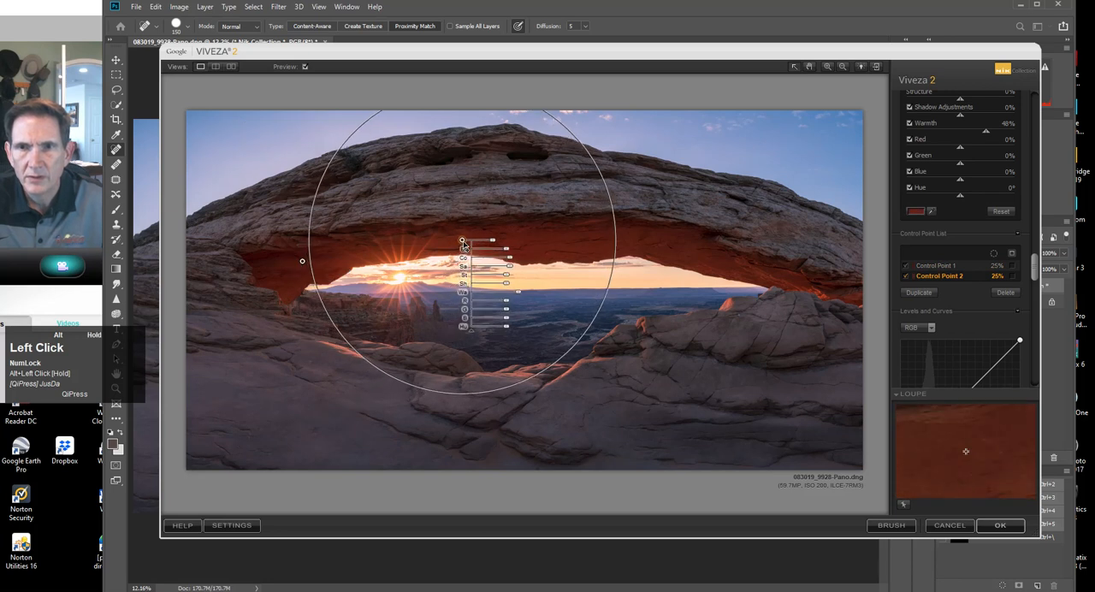
{"action": "left_click", "coordinate": [919, 293]}
{"action": "left_click_drag", "start_coordinate": [466, 247], "coordinate": [621, 246]}
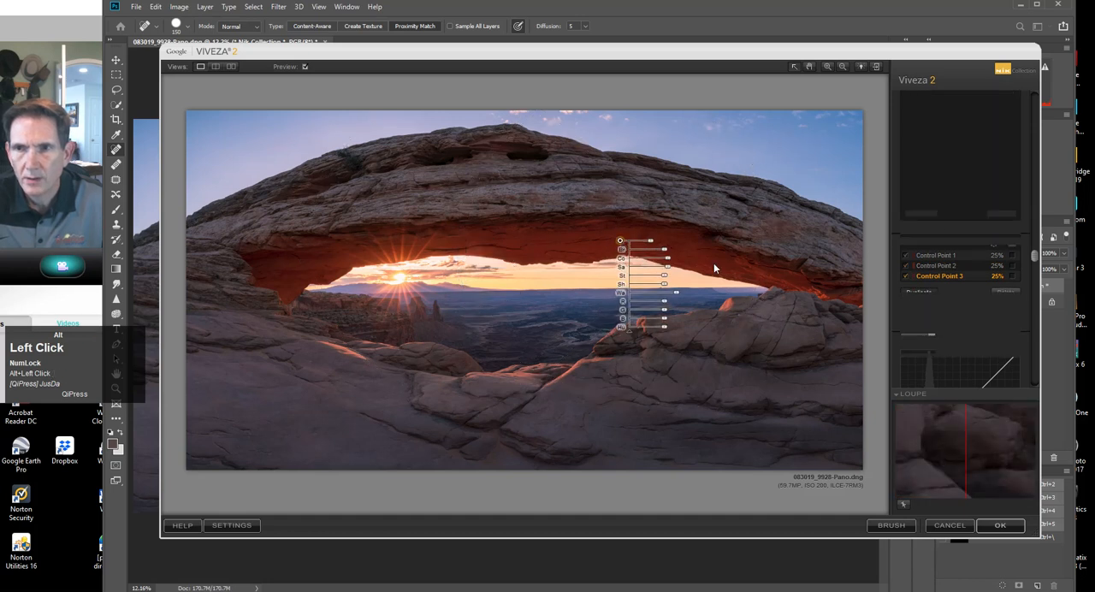
{"action": "left_click_drag", "start_coordinate": [625, 245], "coordinate": [784, 279]}
{"action": "left_click", "coordinate": [620, 241]}
{"action": "left_click_drag", "start_coordinate": [650, 248], "coordinate": [647, 248]}
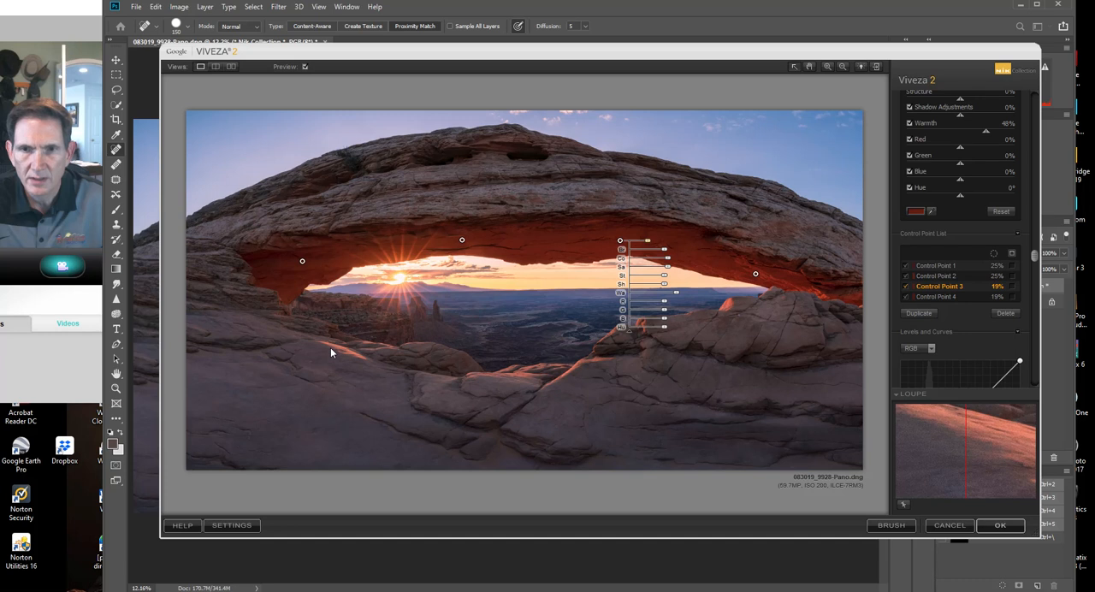
Add a new control point on the sunlit rock ledge in the left foreground and adjust its area of effect.
{"action": "left_click_drag", "start_coordinate": [1036, 258], "coordinate": [941, 130]}
{"action": "scroll", "coordinate": [1034, 167], "scroll_direction": "up", "scroll_amount": 1}
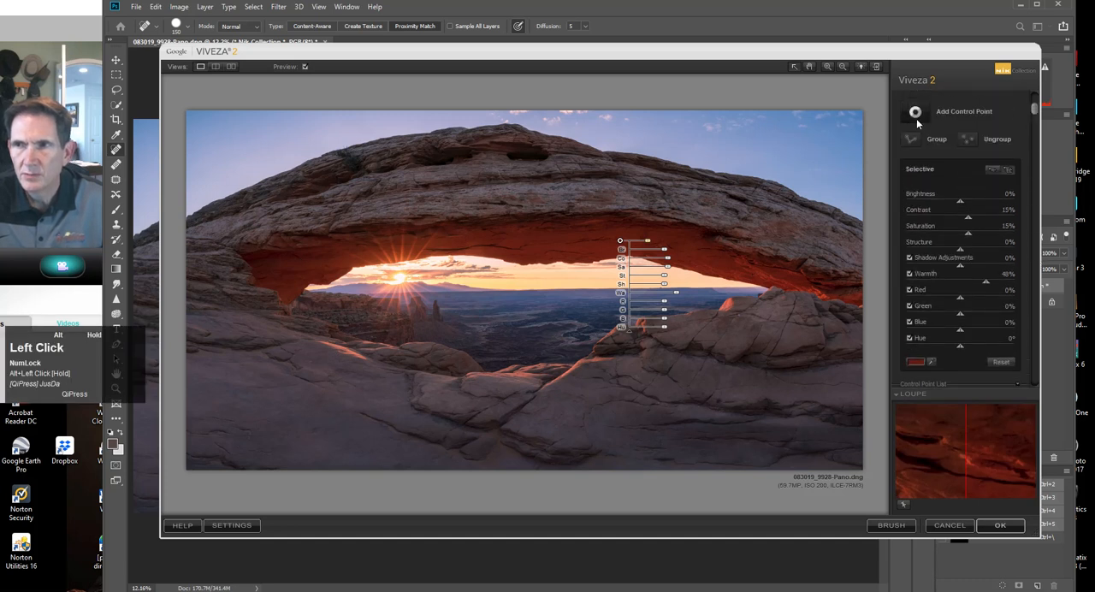
{"action": "left_click", "coordinate": [915, 112]}
{"action": "left_click", "coordinate": [359, 356]}
{"action": "left_click_drag", "start_coordinate": [359, 356], "coordinate": [383, 361]}
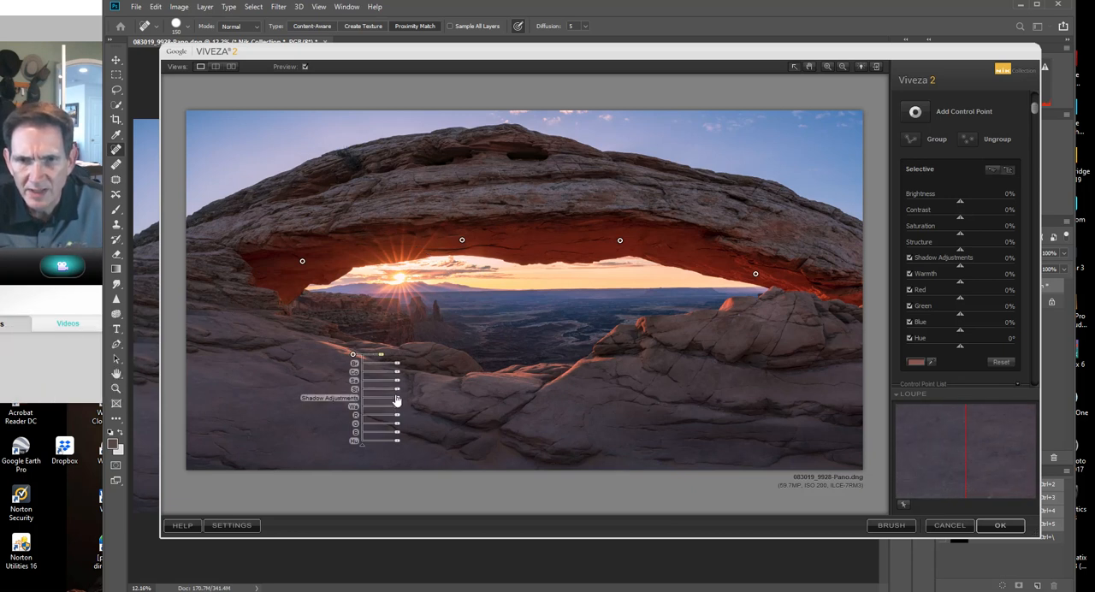
Set the ledge control point's Red to -32%, Warmth and Contrast to 4%, Brightness to 15% and its size to 10%.
{"action": "left_click_drag", "start_coordinate": [397, 420], "coordinate": [397, 418]}
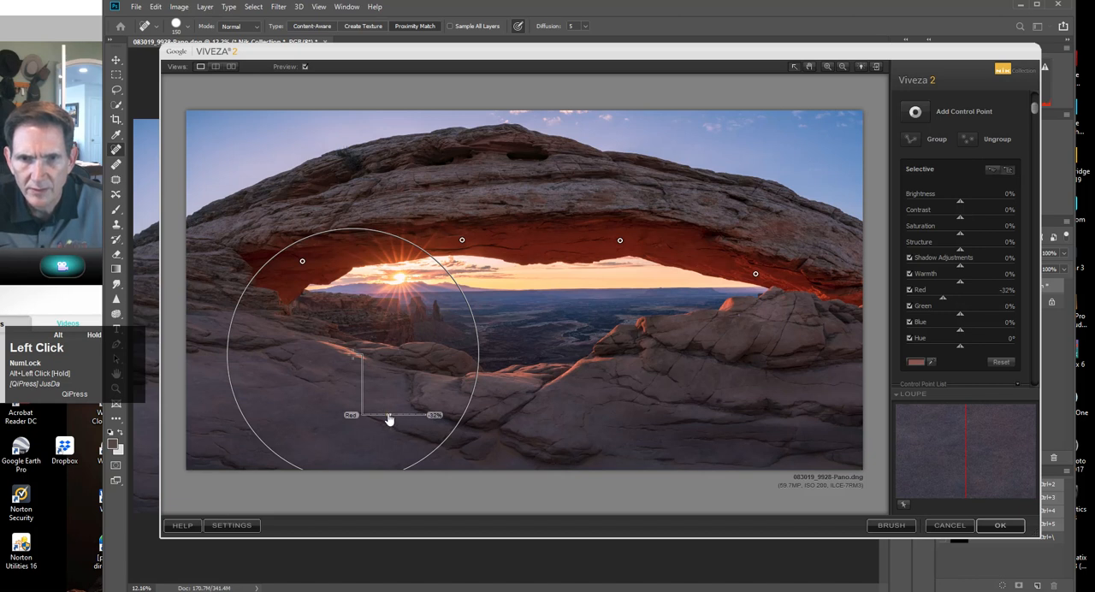
{"action": "left_click_drag", "start_coordinate": [389, 420], "coordinate": [388, 419]}
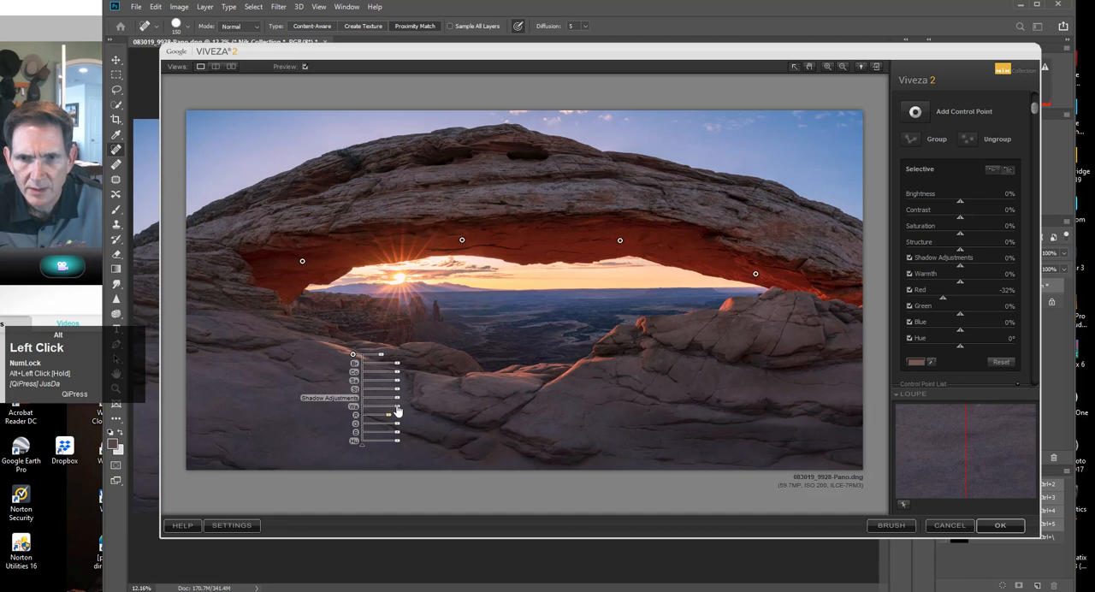
{"action": "left_click_drag", "start_coordinate": [395, 411], "coordinate": [397, 368]}
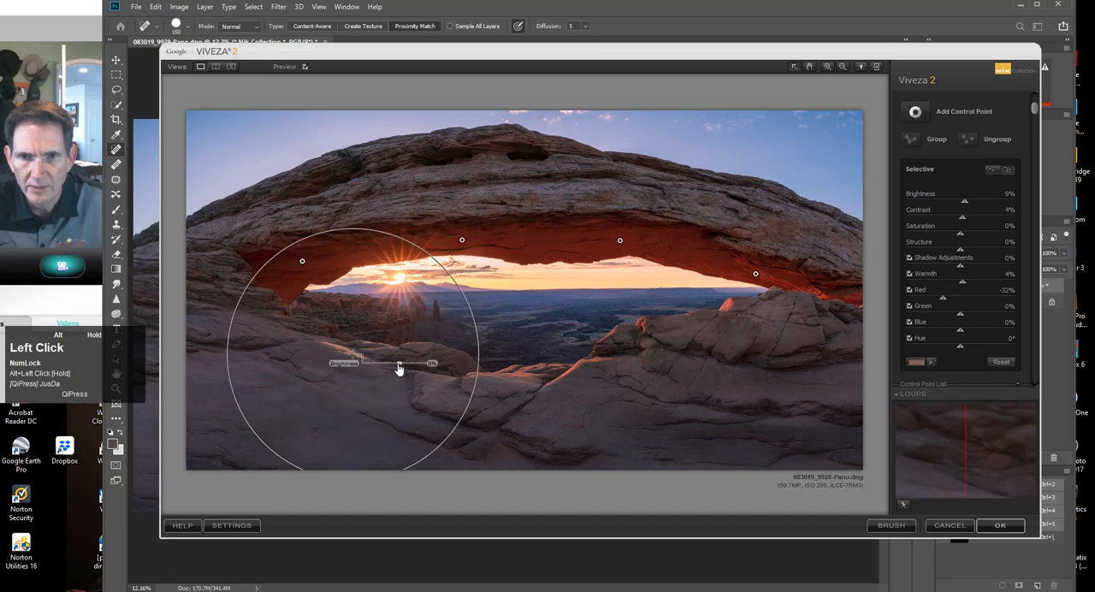
{"action": "left_click_drag", "start_coordinate": [401, 368], "coordinate": [376, 357]}
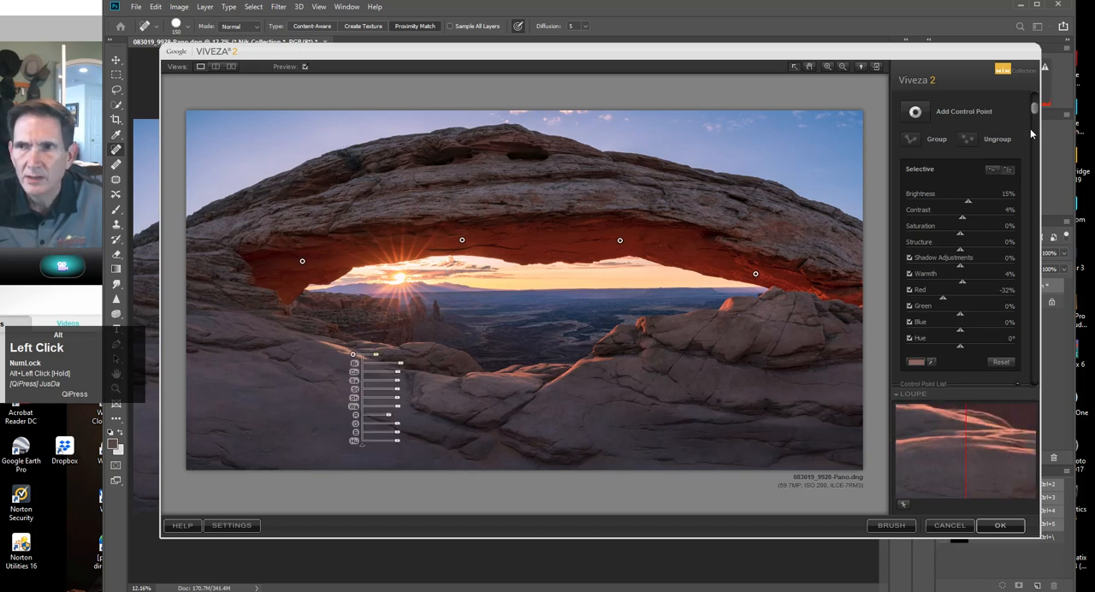
Duplicate the ledge control point twice, placing the copies on the central foreground ridge and the sunlit knob right of the canyon.
{"action": "left_click_drag", "start_coordinate": [1032, 109], "coordinate": [1032, 238]}
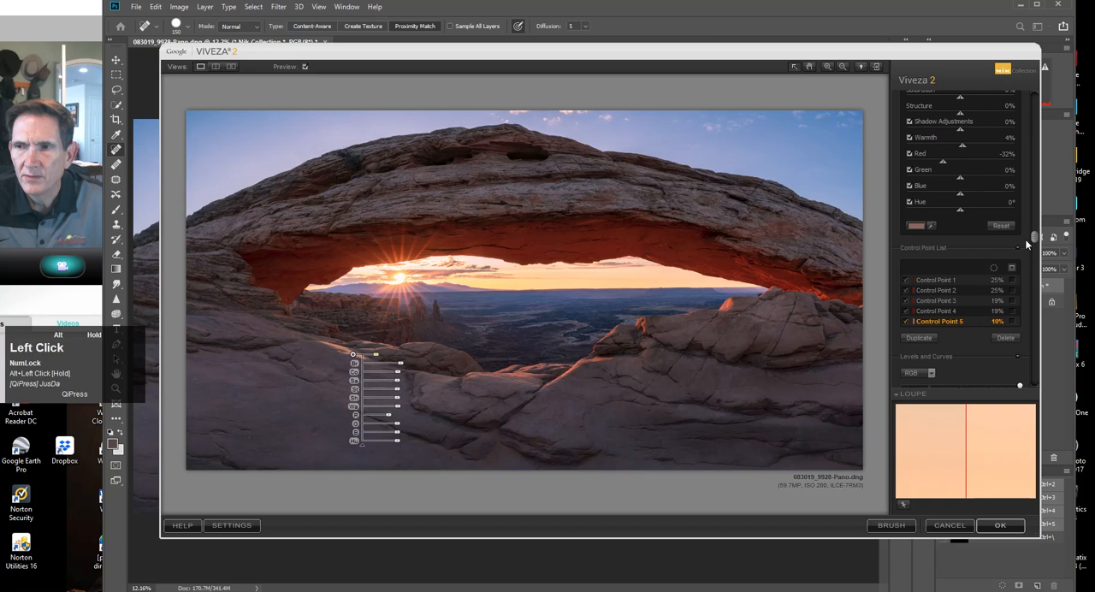
{"action": "left_click", "coordinate": [926, 335]}
{"action": "left_click_drag", "start_coordinate": [359, 359], "coordinate": [485, 366]}
{"action": "left_click_drag", "start_coordinate": [357, 357], "coordinate": [521, 374]}
{"action": "left_click", "coordinate": [913, 347]}
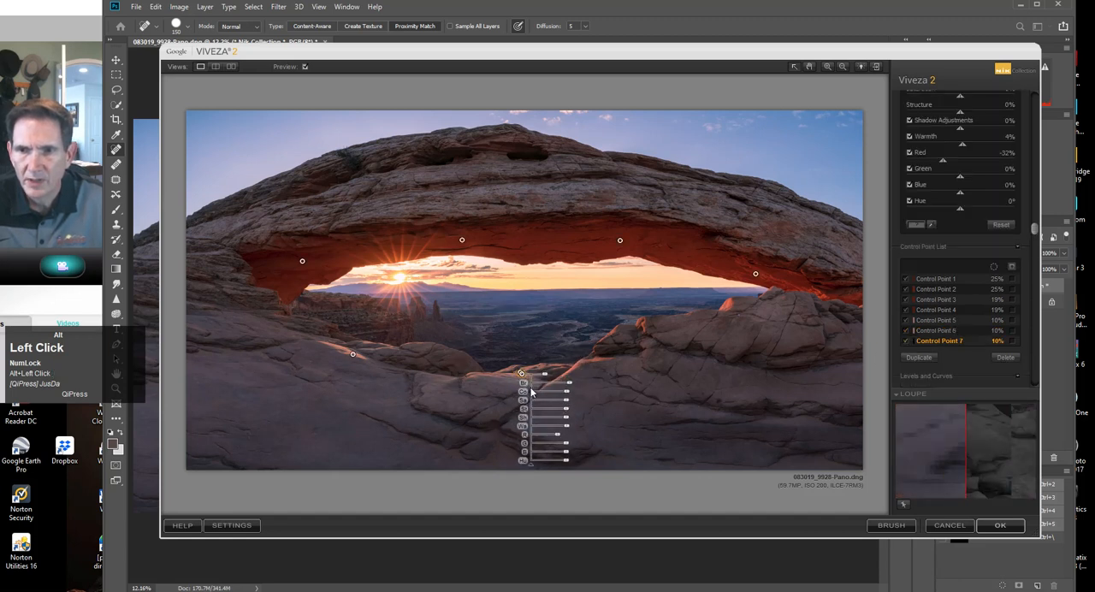
{"action": "left_click_drag", "start_coordinate": [521, 374], "coordinate": [643, 327]}
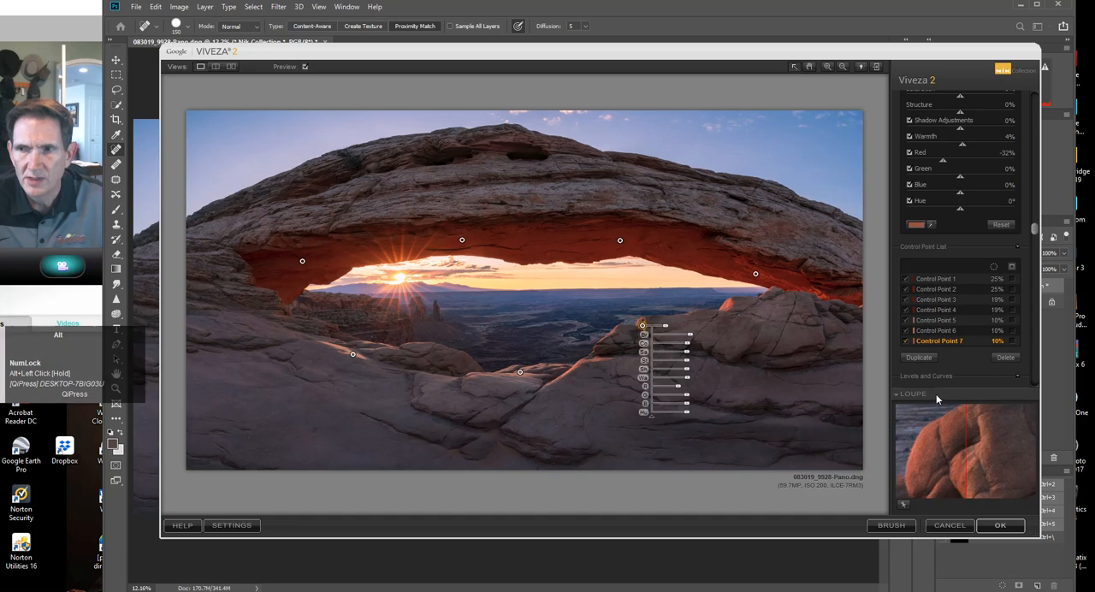
Place two more duplicates, on the lit rock tip at the far right and the rock below the arch's left base.
{"action": "left_click", "coordinate": [920, 357]}
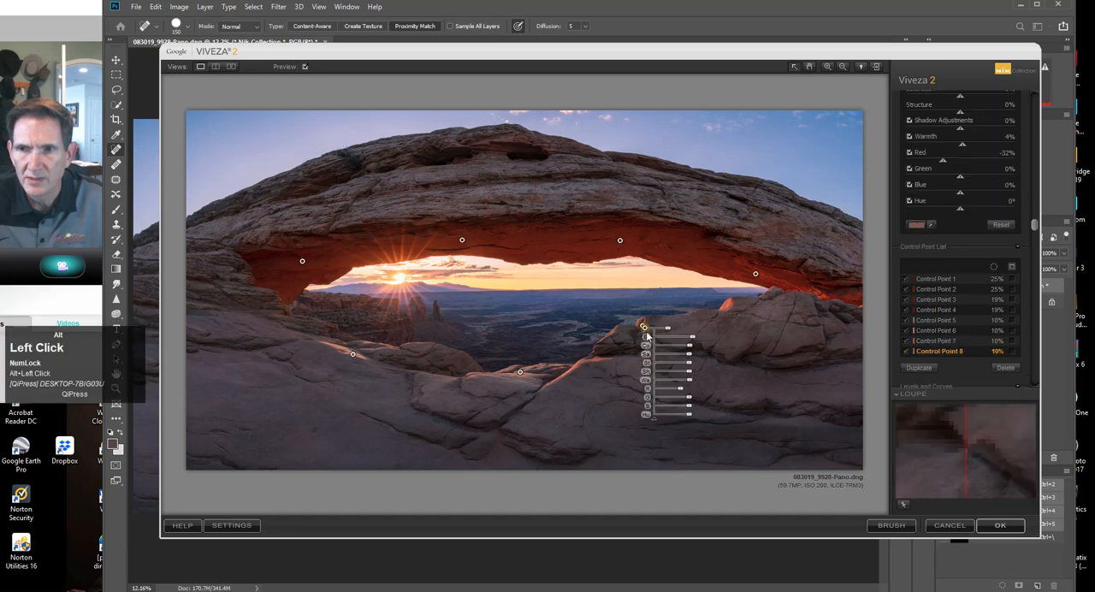
{"action": "left_click_drag", "start_coordinate": [644, 327], "coordinate": [728, 312]}
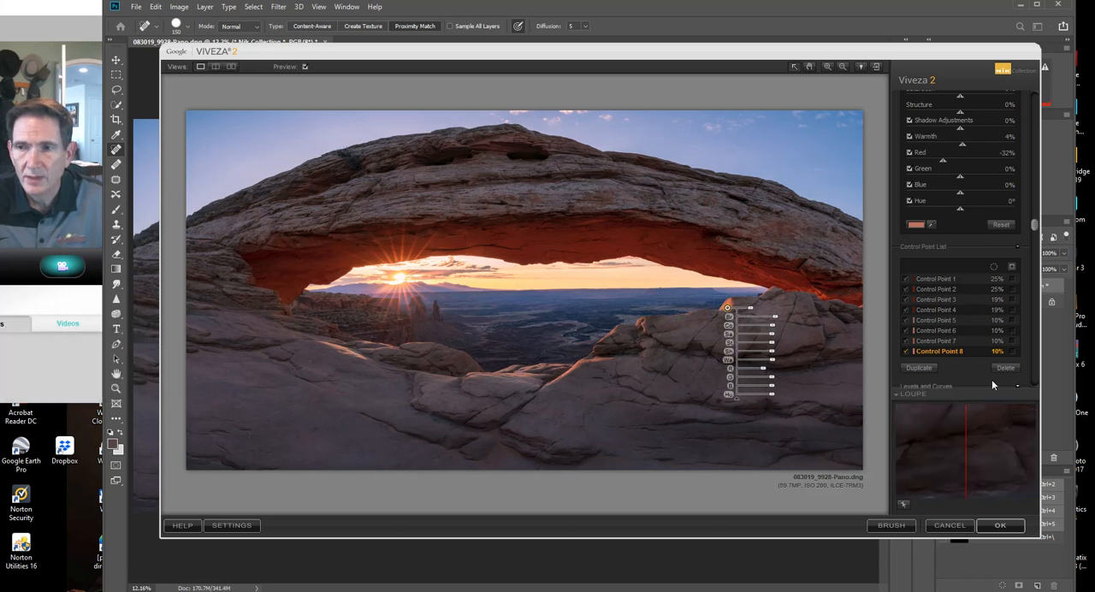
{"action": "left_click", "coordinate": [917, 368]}
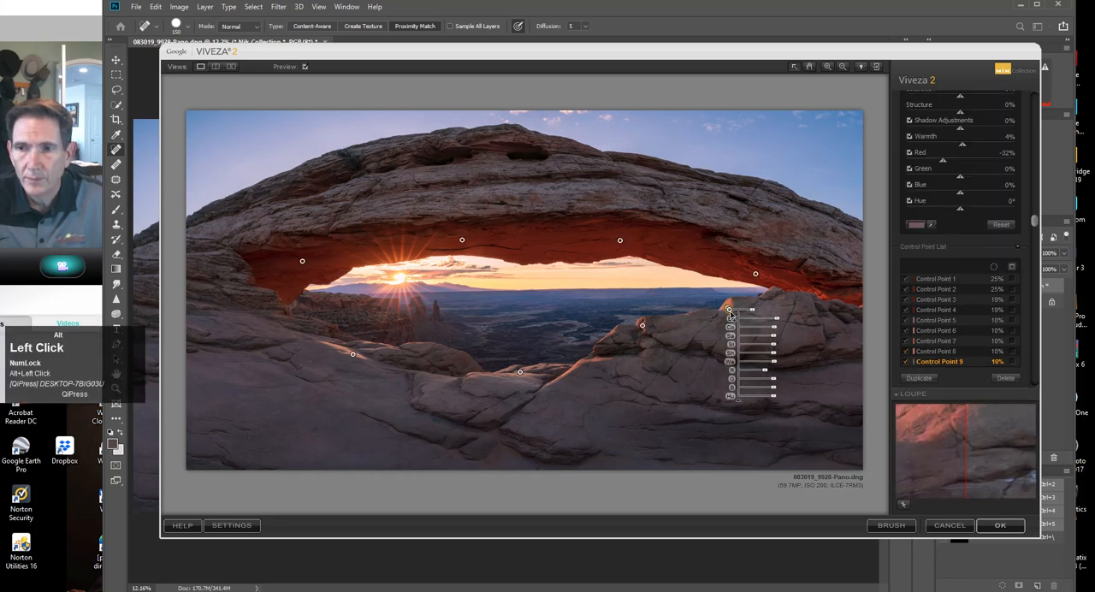
{"action": "left_click_drag", "start_coordinate": [730, 316], "coordinate": [276, 323]}
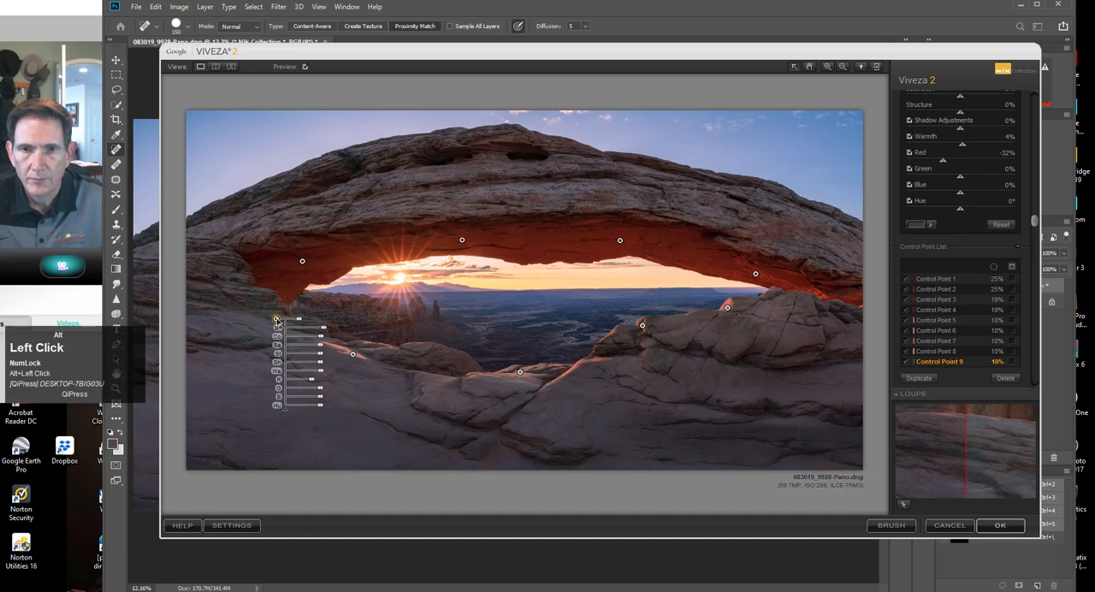
{"action": "left_click_drag", "start_coordinate": [276, 318], "coordinate": [281, 320]}
Raise Red slightly on the five foreground control points, to -27% on the left ledge and central ridge, and apply the Viveza adjustments.
{"action": "left_click_drag", "start_coordinate": [316, 379], "coordinate": [316, 387]}
{"action": "left_click", "coordinate": [353, 354]}
{"action": "left_click_drag", "start_coordinate": [389, 418], "coordinate": [390, 419]}
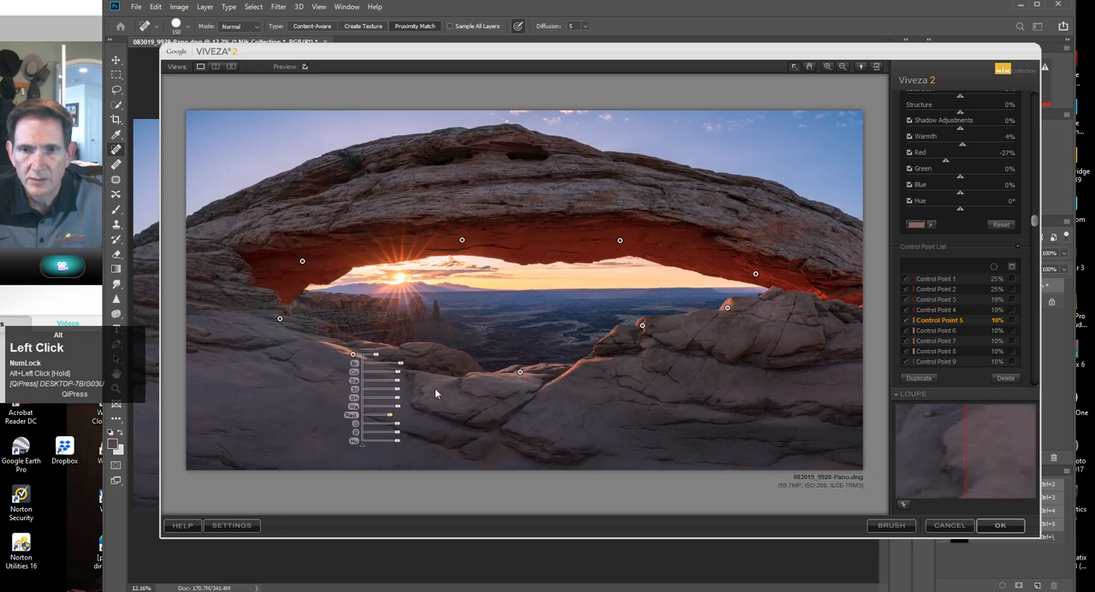
{"action": "left_click", "coordinate": [520, 372]}
{"action": "left_click_drag", "start_coordinate": [553, 431], "coordinate": [556, 438]}
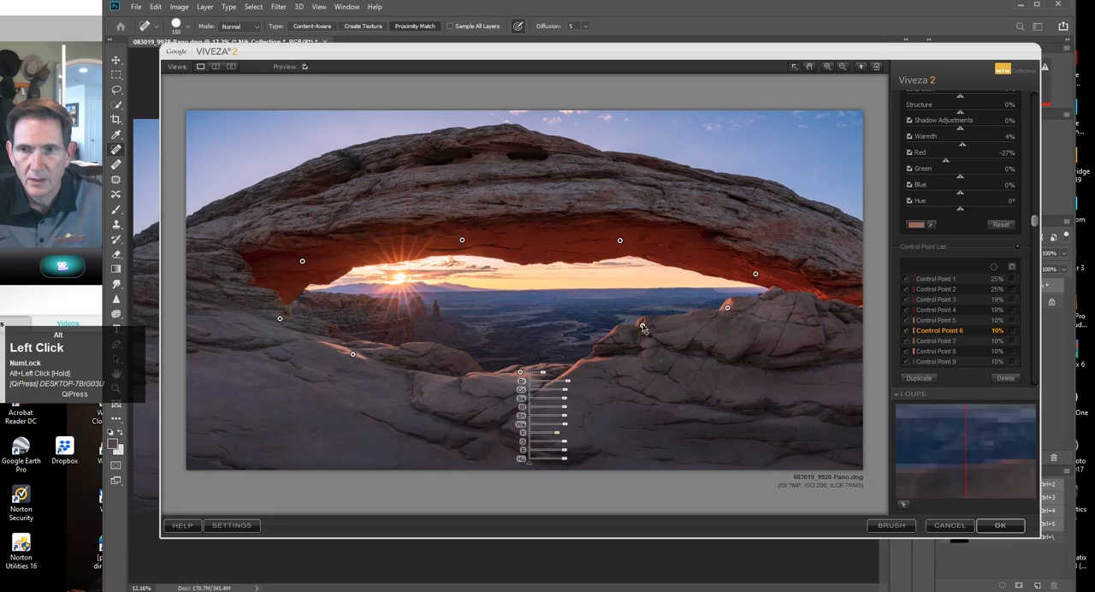
{"action": "left_click", "coordinate": [642, 325]}
{"action": "left_click_drag", "start_coordinate": [677, 390], "coordinate": [679, 392]}
{"action": "left_click", "coordinate": [726, 308]}
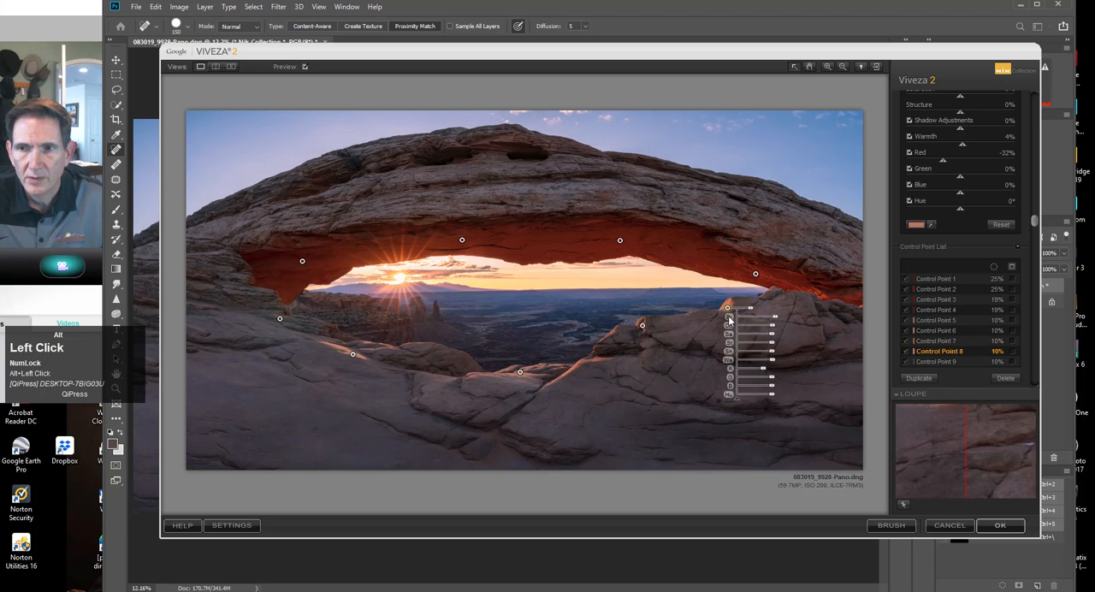
{"action": "left_click_drag", "start_coordinate": [766, 371], "coordinate": [765, 373]}
{"action": "left_click", "coordinate": [998, 524]}
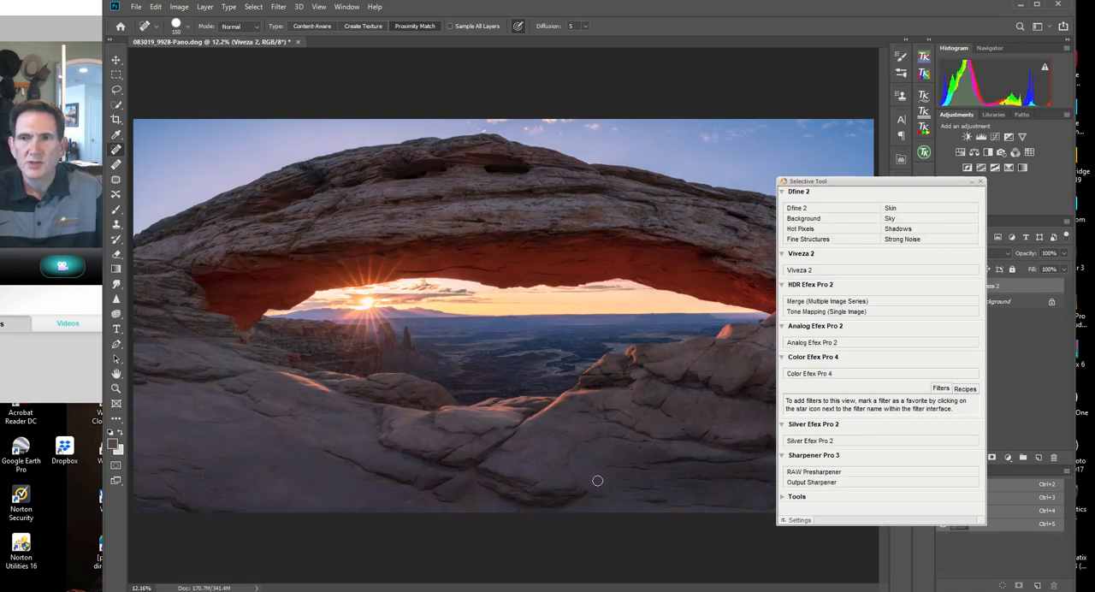
Move the Nik Selective Tool palette out of the way and compare the photo with and without the Viveza 2 layer.
{"action": "left_click_drag", "start_coordinate": [880, 182], "coordinate": [1094, 174]}
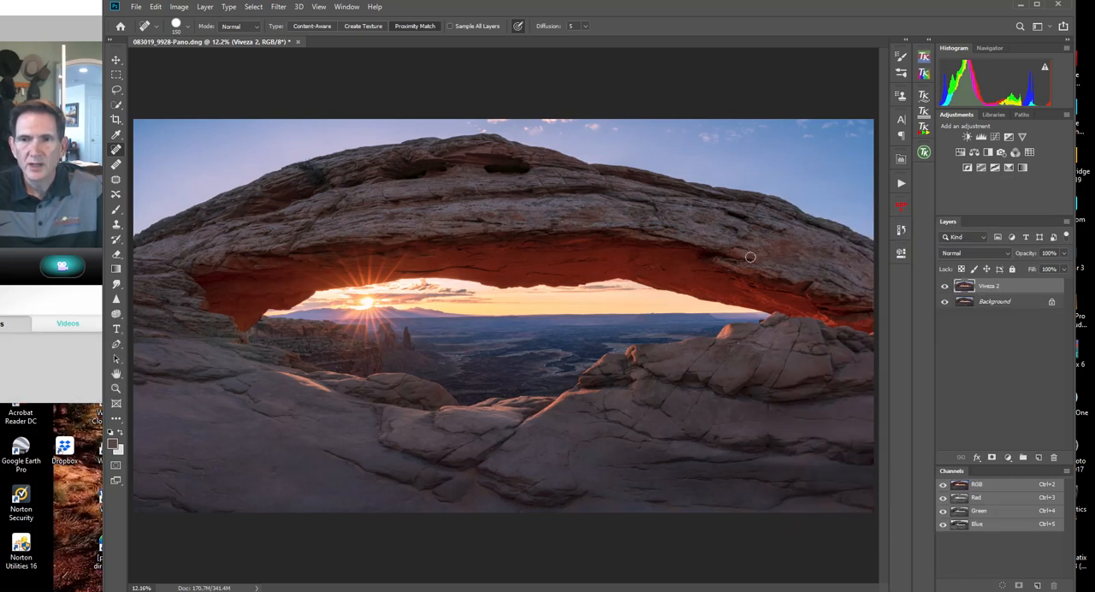
{"action": "left_click", "coordinate": [944, 288], "text": "alt"}
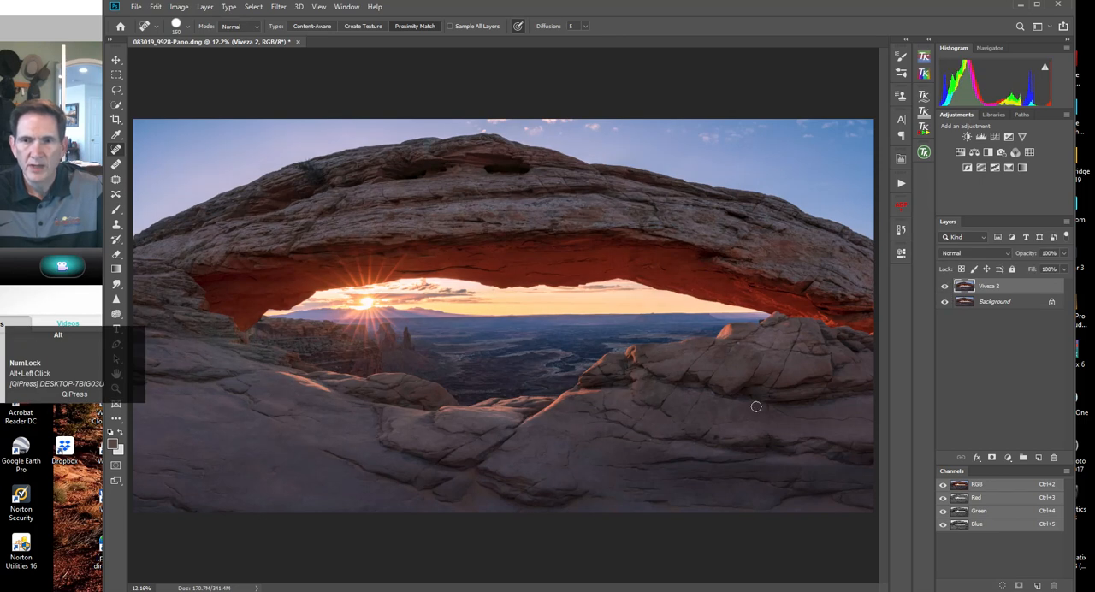
{"action": "left_click", "coordinate": [946, 288], "text": "alt"}
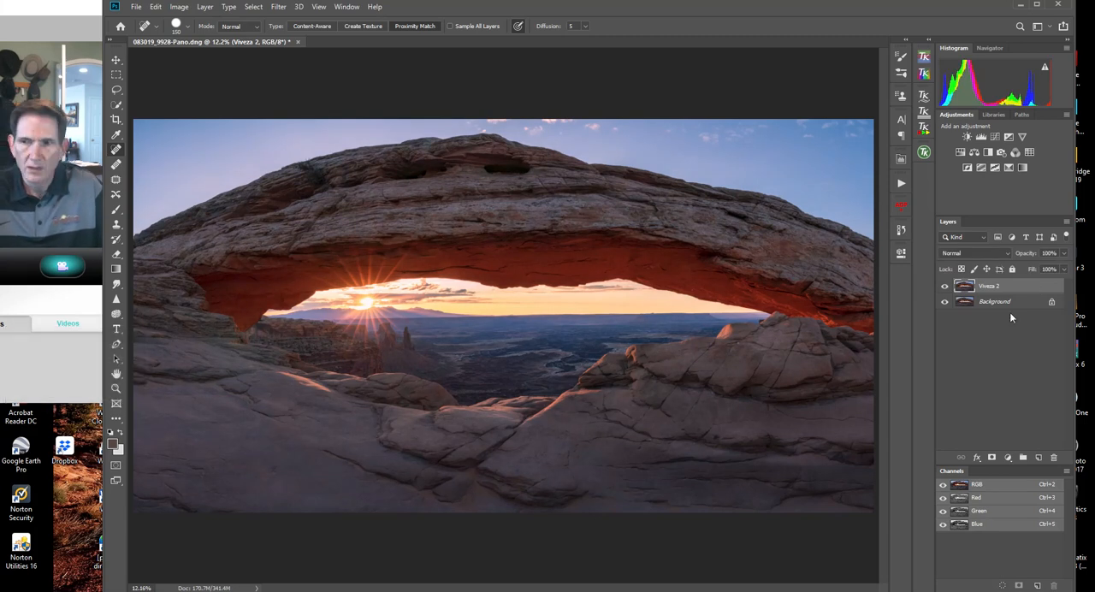
Add a black mask to the Viveza 2 layer and choose the Brush tool at 84% opacity.
{"action": "left_click", "coordinate": [991, 459], "text": "alt"}
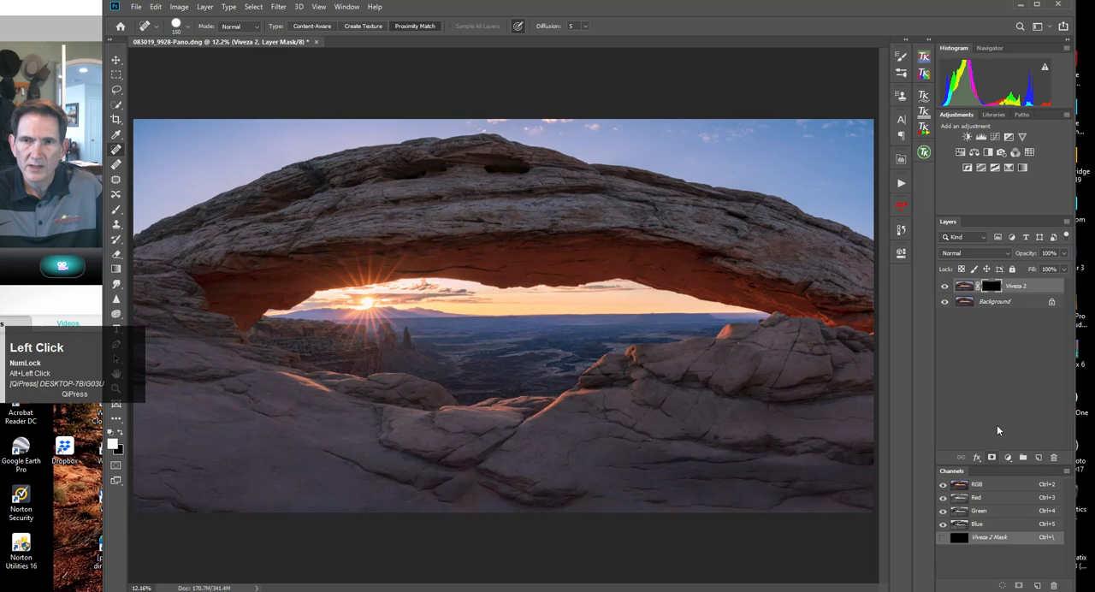
{"action": "left_click", "coordinate": [992, 289]}
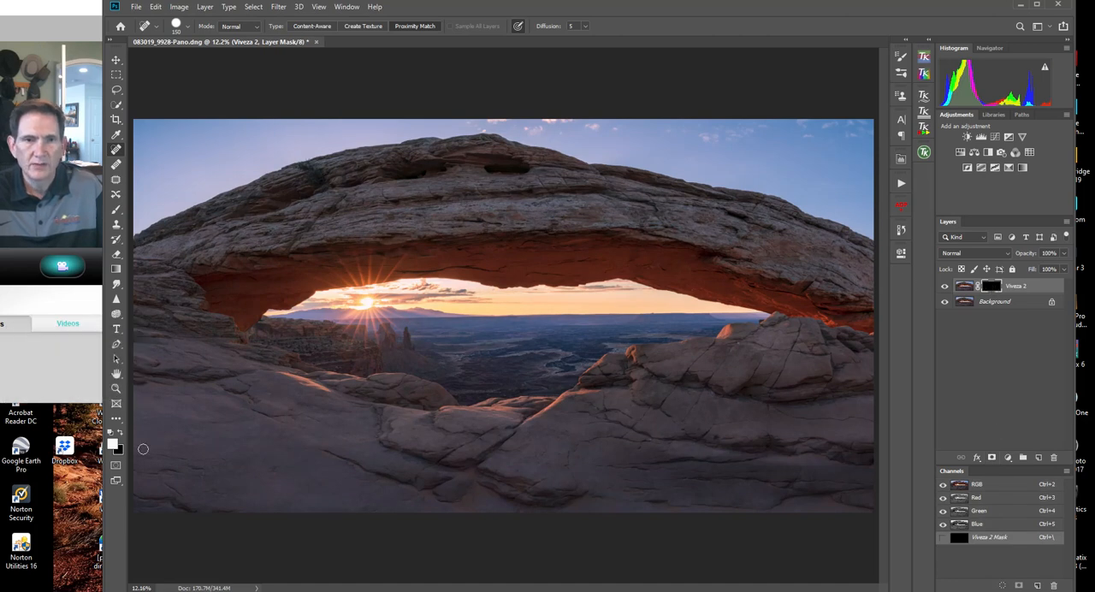
{"action": "left_click", "coordinate": [117, 214]}
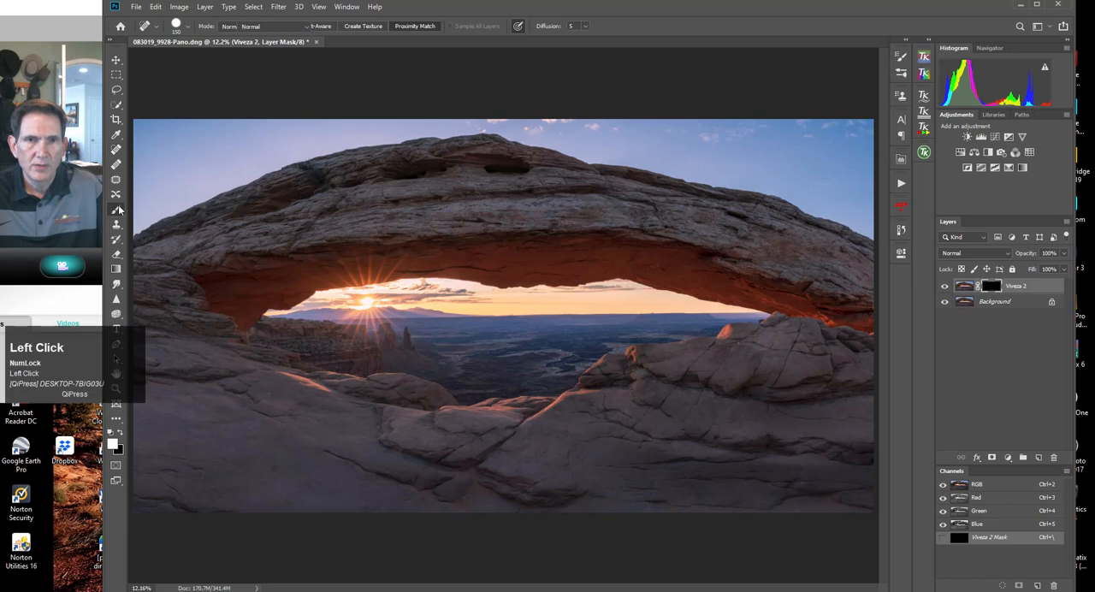
{"action": "left_click", "coordinate": [369, 28]}
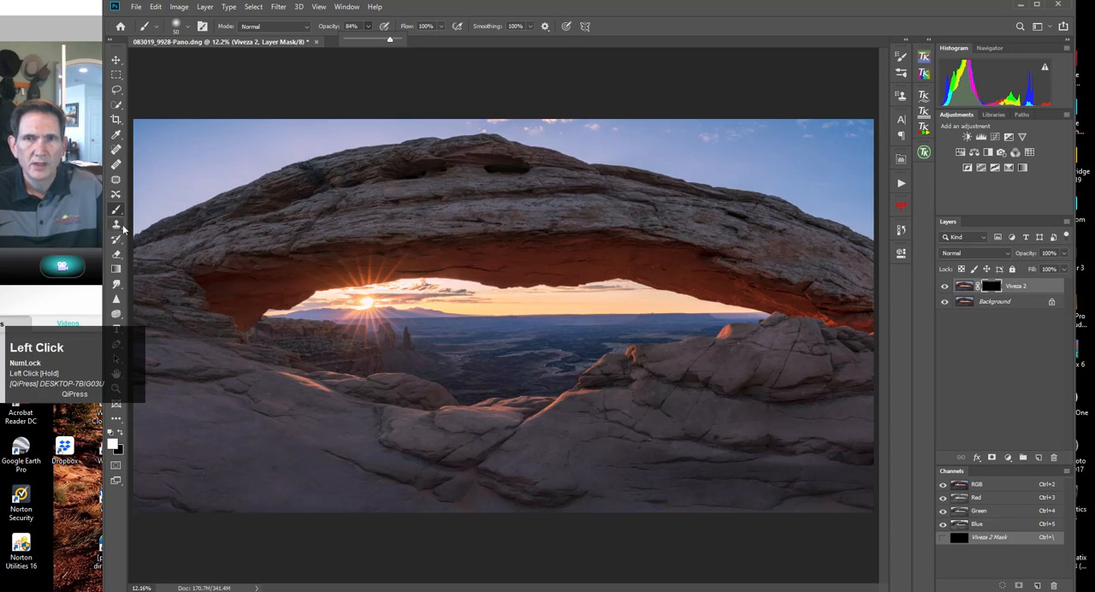
Paint white on the mask along the arch's red underside with a 500 px brush and compare the layer on and off.
{"action": "key", "text": "bracketright"}
{"action": "key", "text": "bracketright"}
{"action": "key", "text": "bracketright"}
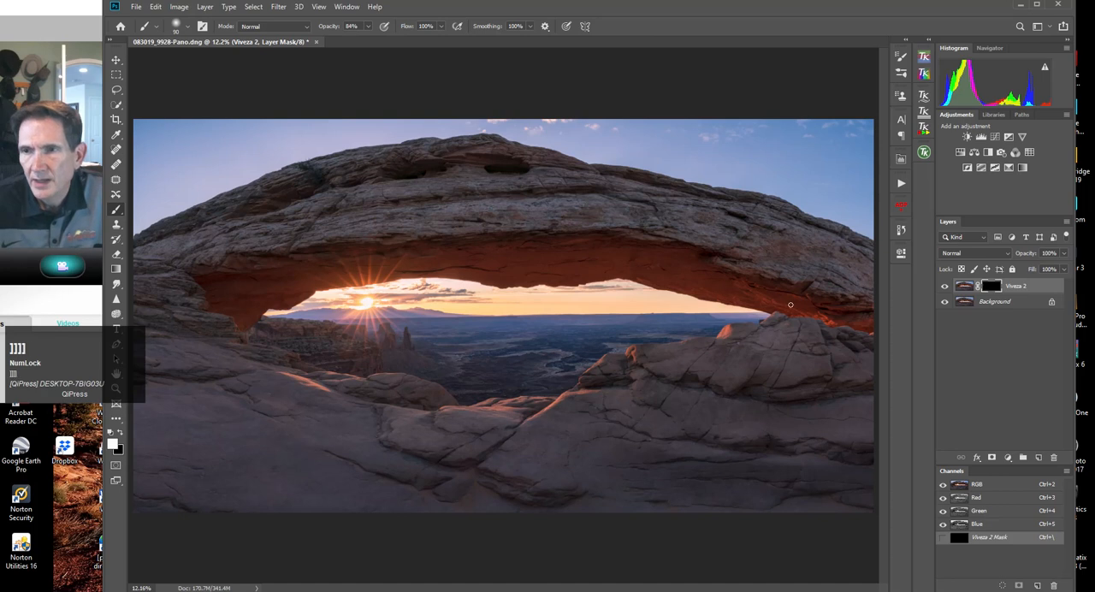
{"action": "key", "text": "bracketright"}
{"action": "mouse_move", "coordinate": [858, 324]}
{"action": "left_mouse_down"}
{"action": "mouse_move", "coordinate": [595, 264]}
{"action": "mouse_move", "coordinate": [712, 281]}
{"action": "mouse_move", "coordinate": [653, 262]}
{"action": "mouse_move", "coordinate": [406, 259]}
{"action": "mouse_move", "coordinate": [642, 257]}
{"action": "mouse_move", "coordinate": [359, 253]}
{"action": "mouse_move", "coordinate": [567, 268]}
{"action": "mouse_move", "coordinate": [372, 267]}
{"action": "mouse_move", "coordinate": [291, 280]}
{"action": "mouse_move", "coordinate": [300, 285]}
{"action": "mouse_move", "coordinate": [225, 324]}
{"action": "mouse_move", "coordinate": [238, 308]}
{"action": "mouse_move", "coordinate": [222, 284]}
{"action": "mouse_move", "coordinate": [191, 280]}
{"action": "mouse_move", "coordinate": [572, 263]}
{"action": "mouse_move", "coordinate": [540, 247]}
{"action": "mouse_move", "coordinate": [258, 261]}
{"action": "mouse_move", "coordinate": [208, 274]}
{"action": "mouse_move", "coordinate": [654, 244]}
{"action": "mouse_move", "coordinate": [857, 316]}
{"action": "mouse_move", "coordinate": [600, 268]}
{"action": "mouse_move", "coordinate": [387, 260]}
{"action": "mouse_move", "coordinate": [281, 281]}
{"action": "mouse_move", "coordinate": [225, 310]}
{"action": "mouse_move", "coordinate": [272, 290]}
{"action": "mouse_move", "coordinate": [251, 306]}
{"action": "mouse_move", "coordinate": [214, 302]}
{"action": "mouse_move", "coordinate": [209, 276]}
{"action": "mouse_move", "coordinate": [409, 249]}
{"action": "mouse_move", "coordinate": [660, 244]}
{"action": "mouse_move", "coordinate": [862, 325]}
{"action": "mouse_move", "coordinate": [752, 266]}
{"action": "mouse_move", "coordinate": [590, 219]}
{"action": "mouse_move", "coordinate": [458, 223]}
{"action": "mouse_move", "coordinate": [172, 278]}
{"action": "mouse_move", "coordinate": [237, 315]}
{"action": "mouse_move", "coordinate": [209, 284]}
{"action": "mouse_move", "coordinate": [420, 244]}
{"action": "mouse_move", "coordinate": [535, 239]}
{"action": "mouse_move", "coordinate": [676, 251]}
{"action": "mouse_move", "coordinate": [816, 303]}
{"action": "mouse_move", "coordinate": [530, 266]}
{"action": "mouse_move", "coordinate": [300, 268]}
{"action": "left_mouse_up"}
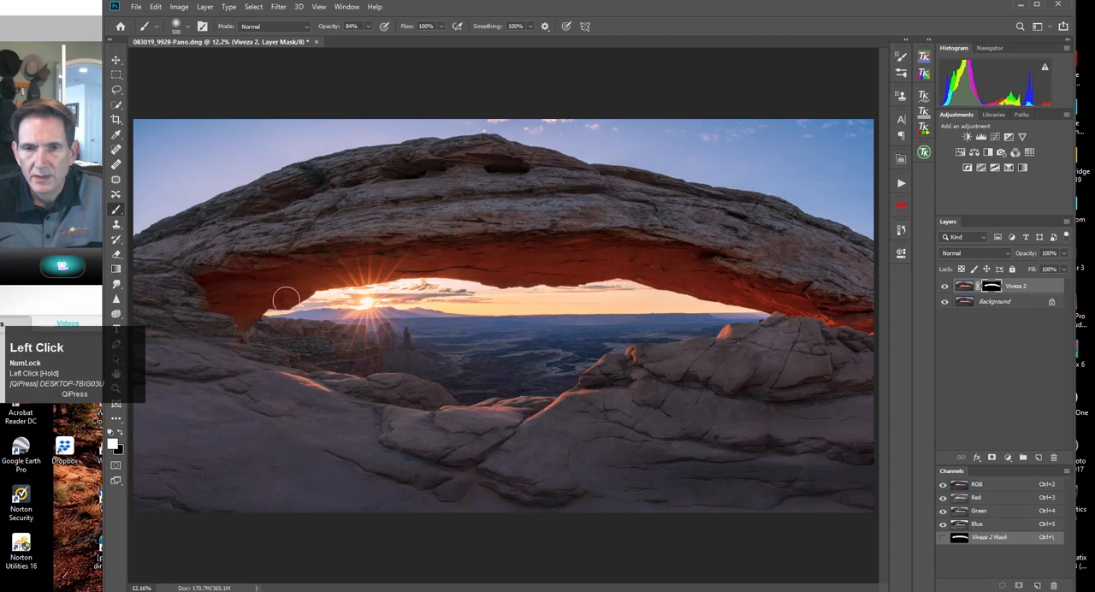
{"action": "mouse_move", "coordinate": [276, 371]}
{"action": "left_mouse_down"}
{"action": "mouse_move", "coordinate": [355, 397]}
{"action": "mouse_move", "coordinate": [281, 379]}
{"action": "left_mouse_up"}
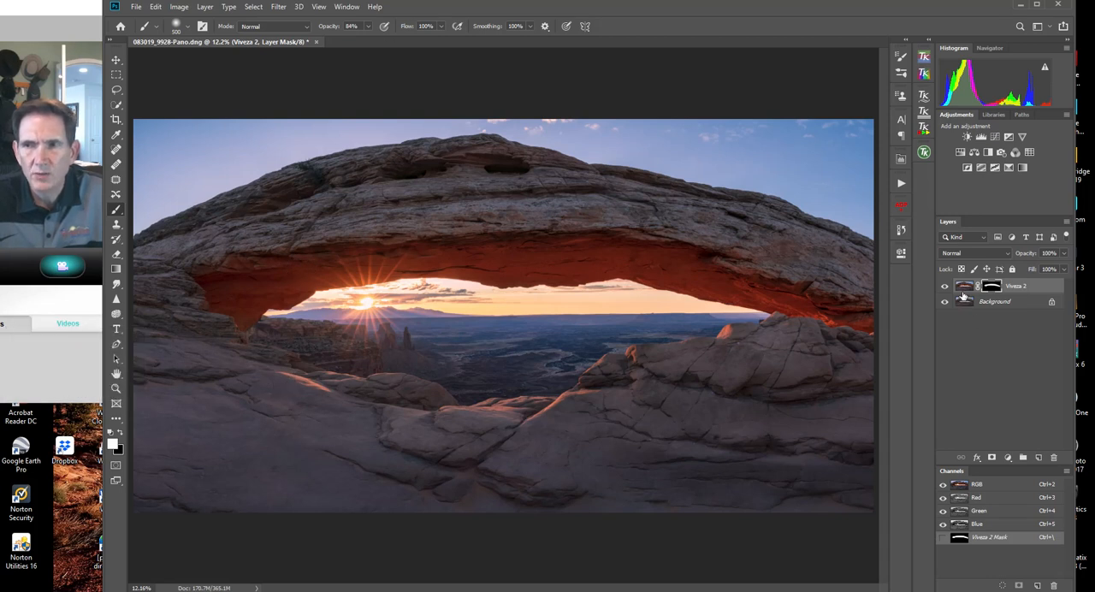
{"action": "left_click", "coordinate": [945, 286]}
{"action": "left_click", "coordinate": [945, 286]}
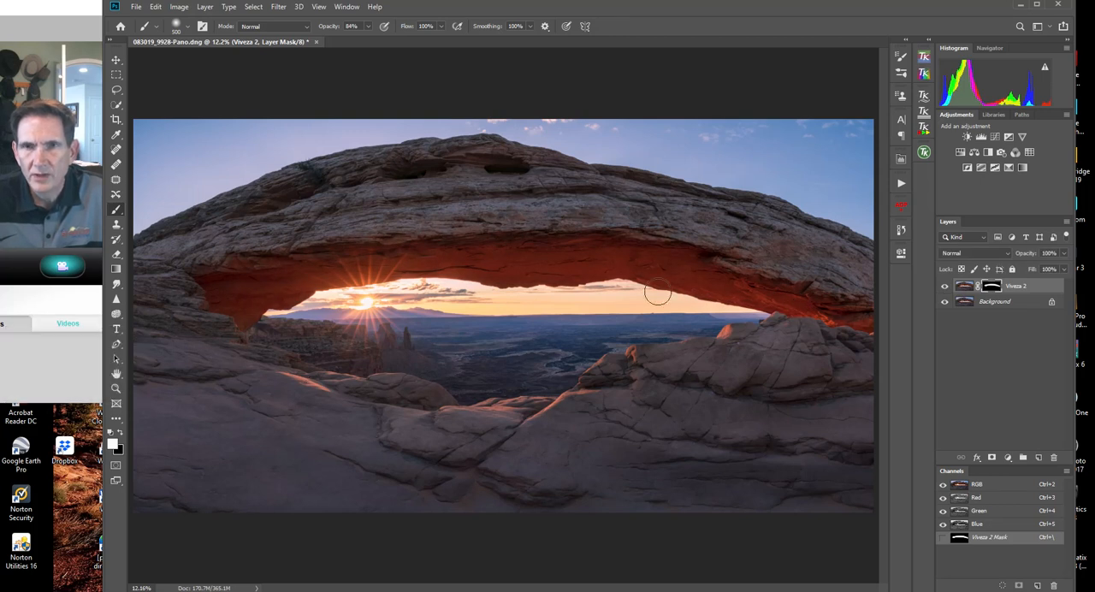
Paint white on the Viveza 2 mask over the sunlit foreground rocks and the arch's left base with an 800 px brush at 41% opacity.
{"action": "left_click", "coordinate": [369, 30]}
{"action": "left_click_drag", "start_coordinate": [369, 44], "coordinate": [345, 43]}
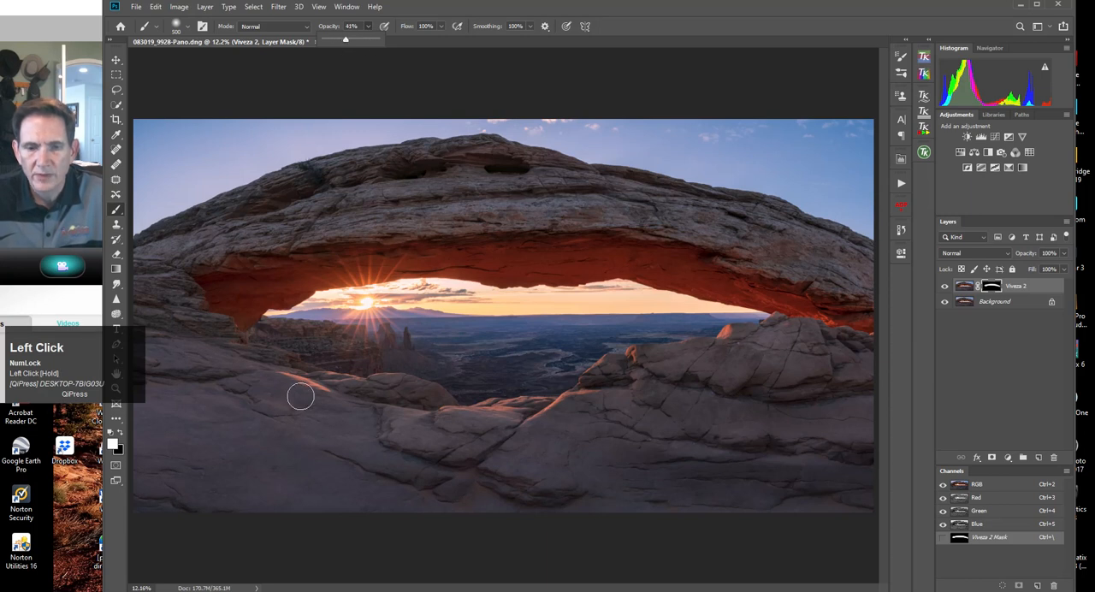
{"action": "key", "text": "]"}
{"action": "key", "text": "]"}
{"action": "key", "text": "]"}
{"action": "mouse_move", "coordinate": [283, 376]}
{"action": "left_mouse_down"}
{"action": "mouse_move", "coordinate": [365, 383]}
{"action": "mouse_move", "coordinate": [286, 379]}
{"action": "mouse_move", "coordinate": [375, 411]}
{"action": "mouse_move", "coordinate": [551, 405]}
{"action": "mouse_move", "coordinate": [413, 415]}
{"action": "mouse_move", "coordinate": [486, 413]}
{"action": "mouse_move", "coordinate": [578, 395]}
{"action": "mouse_move", "coordinate": [624, 356]}
{"action": "mouse_move", "coordinate": [475, 432]}
{"action": "mouse_move", "coordinate": [606, 368]}
{"action": "mouse_move", "coordinate": [794, 322]}
{"action": "mouse_move", "coordinate": [825, 327]}
{"action": "mouse_move", "coordinate": [645, 342]}
{"action": "mouse_move", "coordinate": [529, 410]}
{"action": "left_mouse_up"}
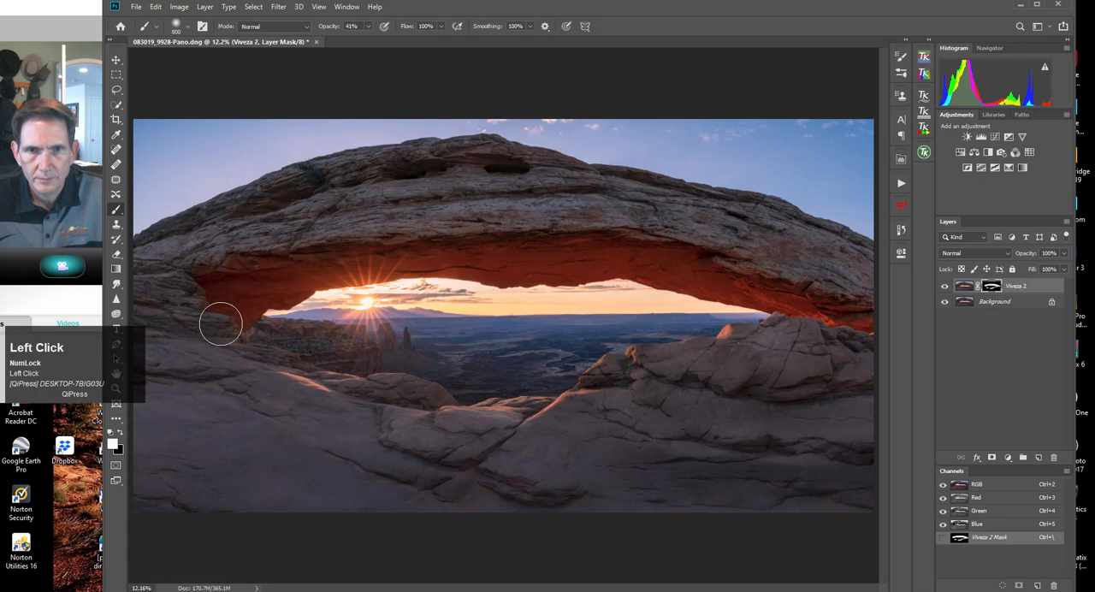
{"action": "left_click_drag", "start_coordinate": [221, 324], "coordinate": [186, 292]}
Compare the photo with and without the masked Viveza 2 layer and flatten the image.
{"action": "left_click_drag", "start_coordinate": [946, 296], "coordinate": [948, 291]}
{"action": "left_click", "coordinate": [946, 287]}
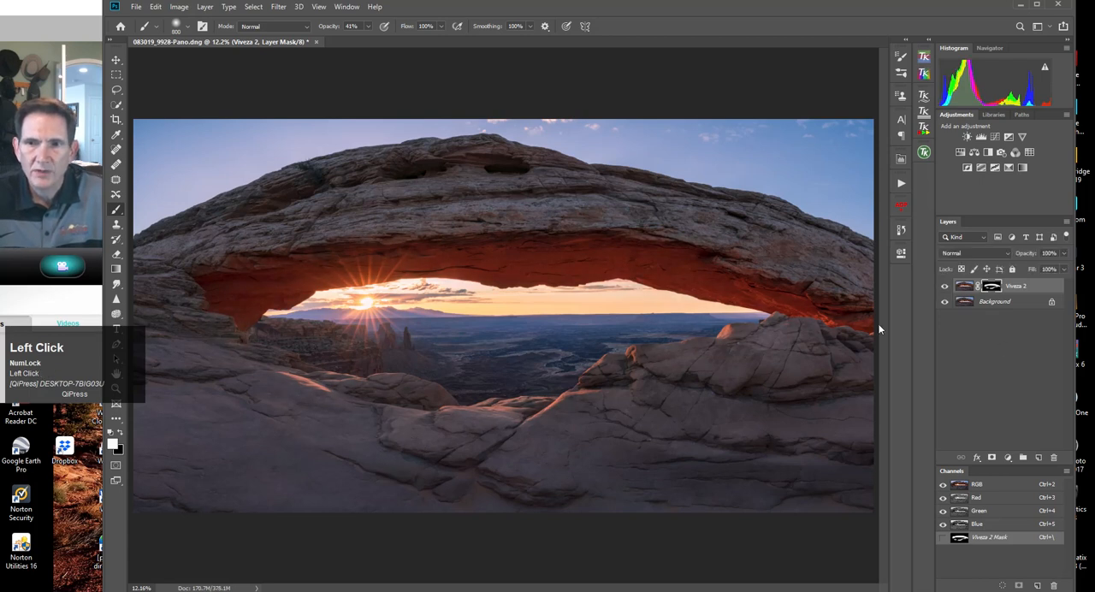
{"action": "left_click", "coordinate": [946, 289]}
{"action": "left_click", "coordinate": [945, 290]}
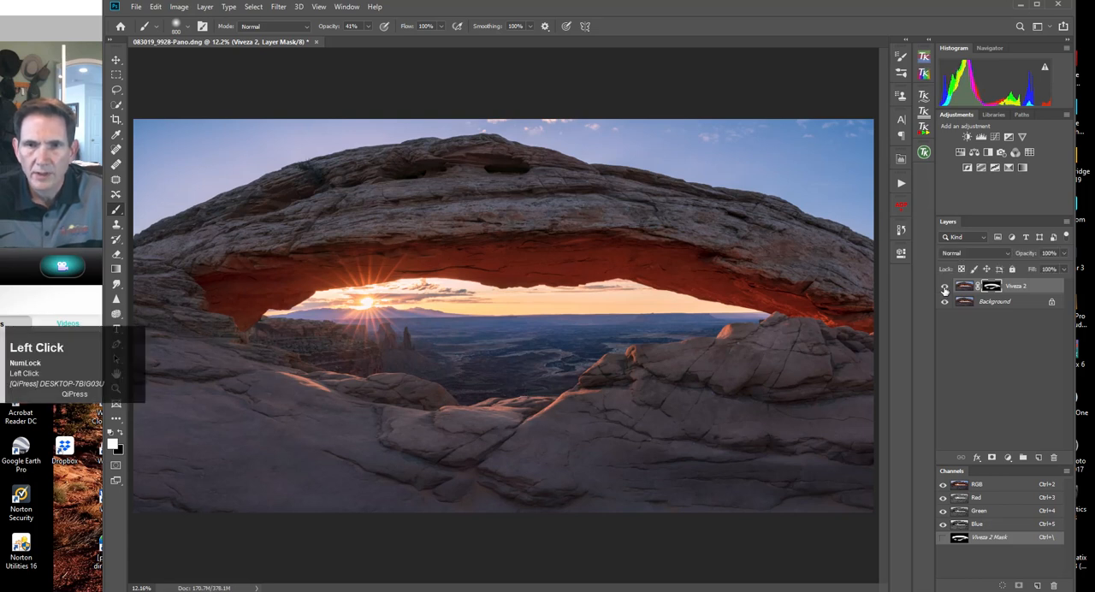
{"action": "left_click", "coordinate": [945, 289]}
{"action": "left_click", "coordinate": [945, 289]}
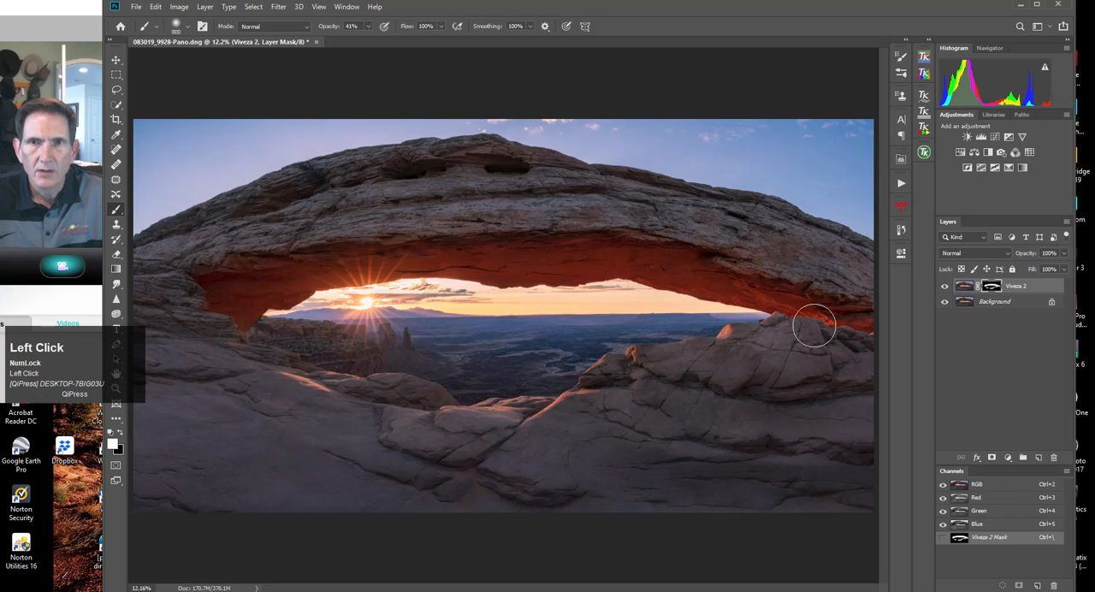
{"action": "left_click", "coordinate": [206, 7]}
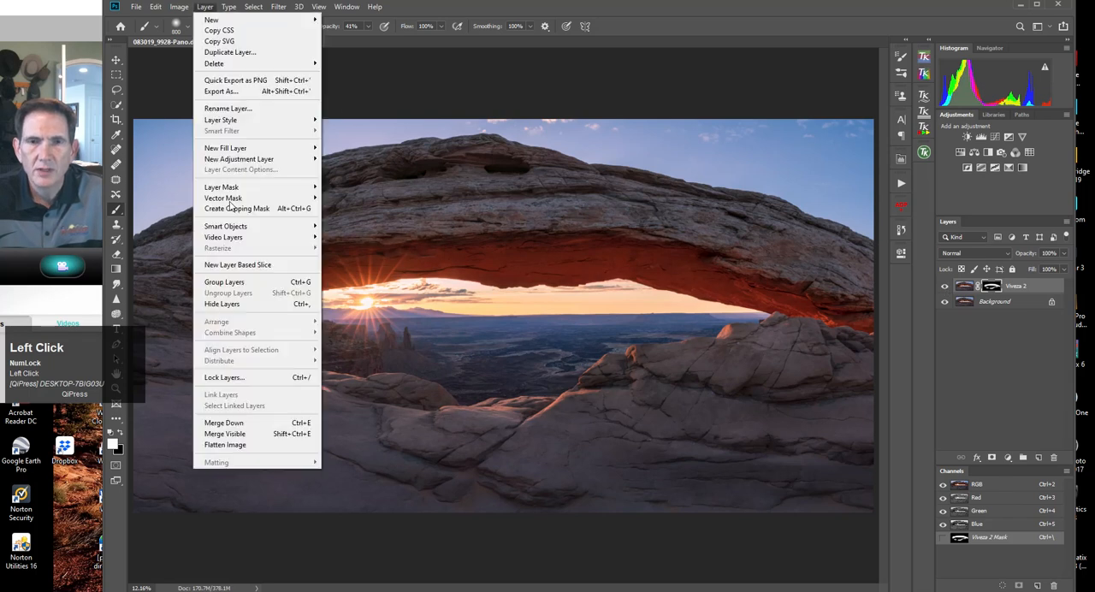
{"action": "left_click", "coordinate": [230, 445]}
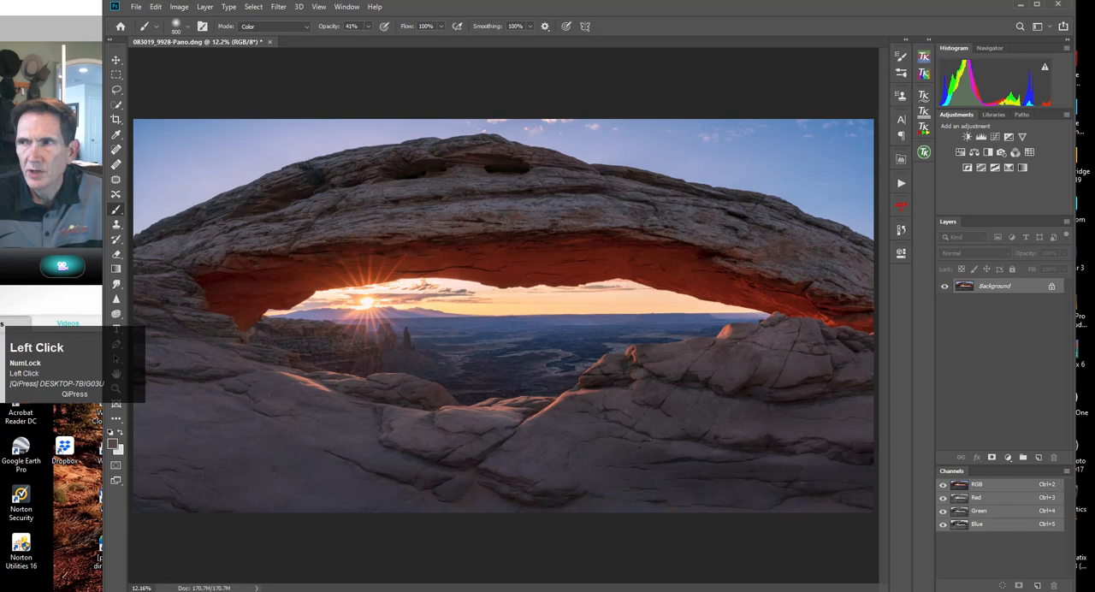
Launch Viveza 2 from the Nik Selective Tool palette and add a control point in the dark valley below the arch.
{"action": "left_click_drag", "start_coordinate": [1094, 233], "coordinate": [707, 208]}
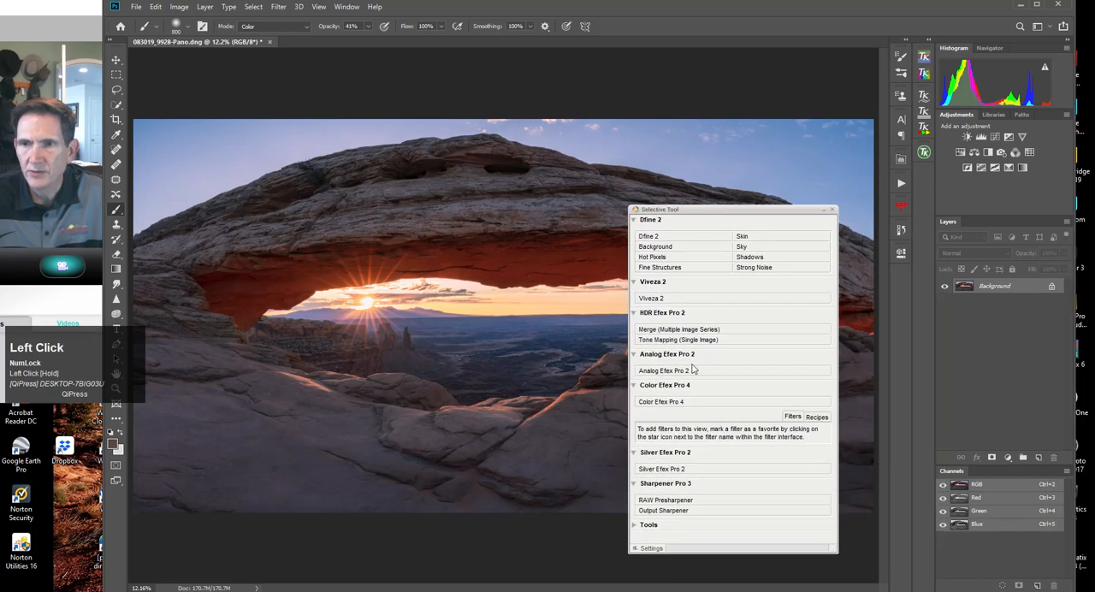
{"action": "left_click", "coordinate": [674, 299]}
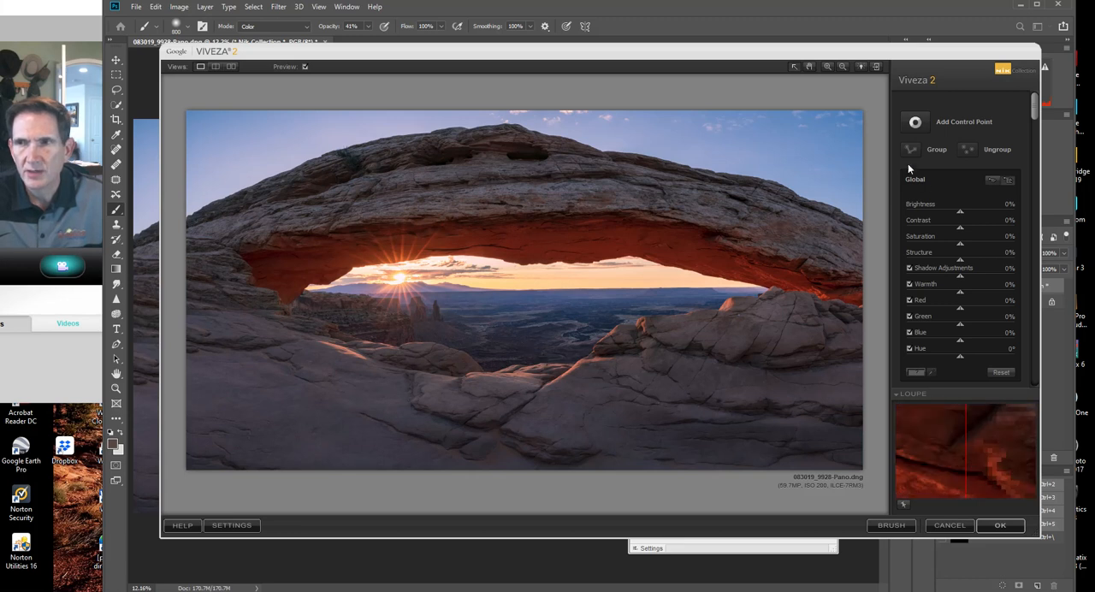
{"action": "left_click", "coordinate": [914, 121]}
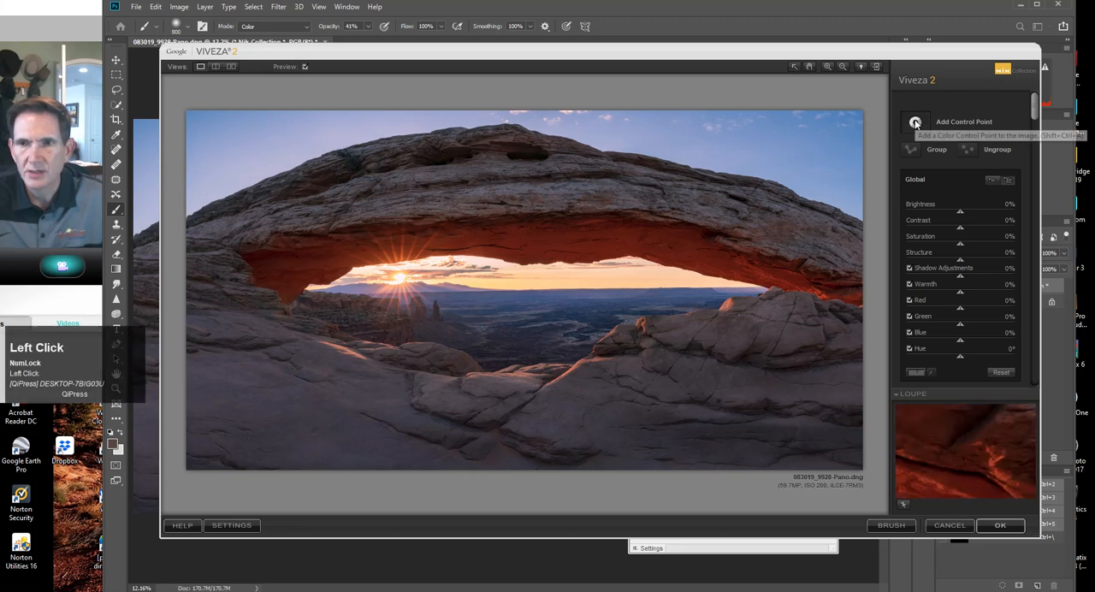
{"action": "left_click", "coordinate": [517, 340]}
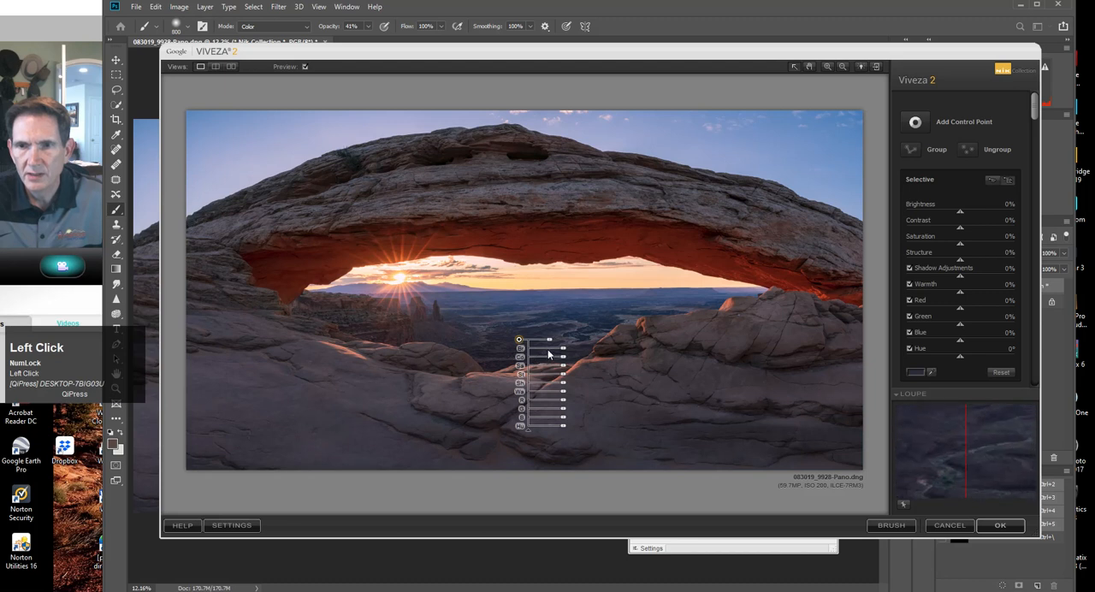
Set the valley control point's Brightness to 22%, Structure to 48% and Red to -10%.
{"action": "left_click_drag", "start_coordinate": [560, 350], "coordinate": [566, 353]}
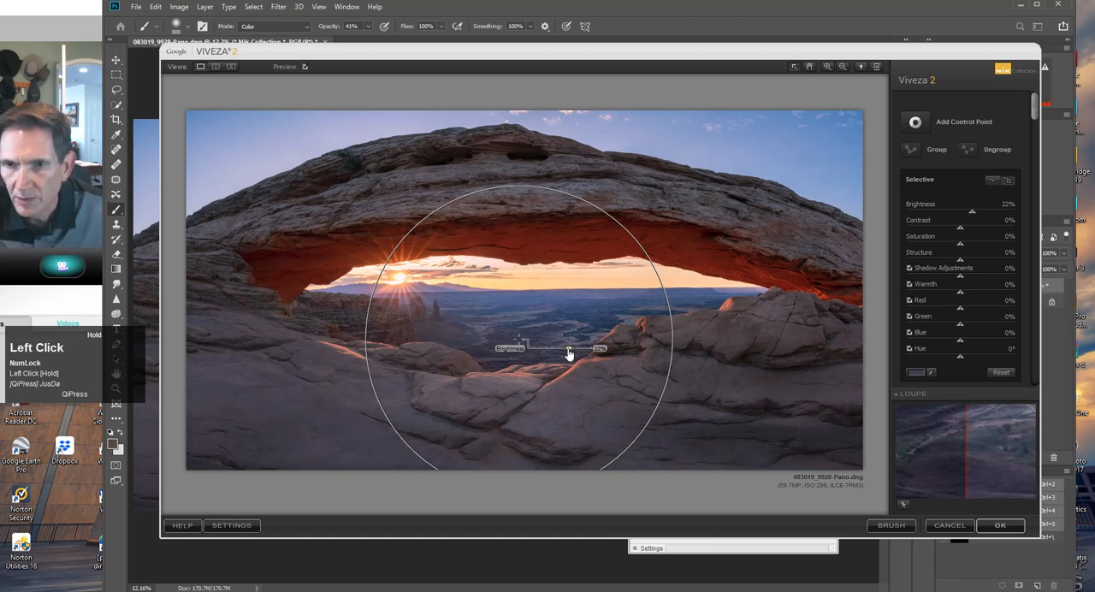
{"action": "left_click_drag", "start_coordinate": [569, 354], "coordinate": [569, 353]}
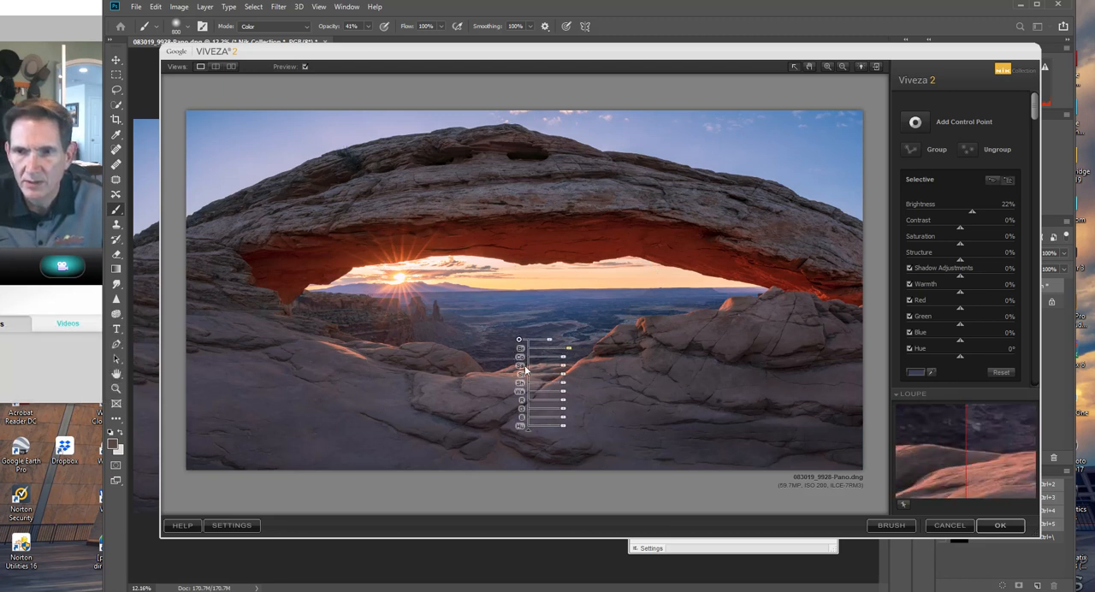
{"action": "left_click_drag", "start_coordinate": [563, 377], "coordinate": [563, 380]}
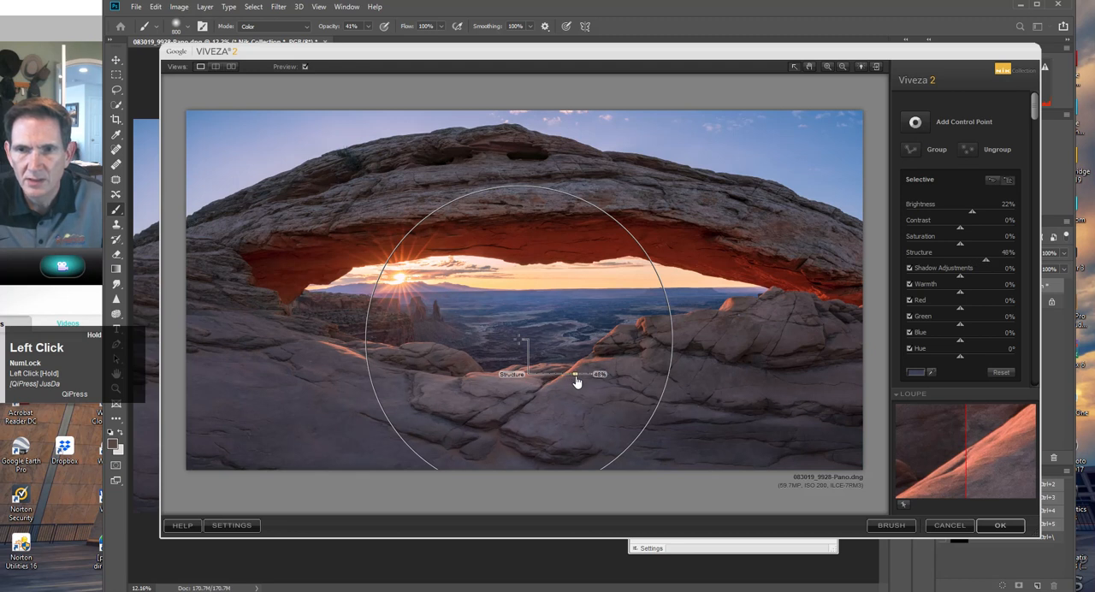
{"action": "left_click_drag", "start_coordinate": [577, 382], "coordinate": [572, 382]}
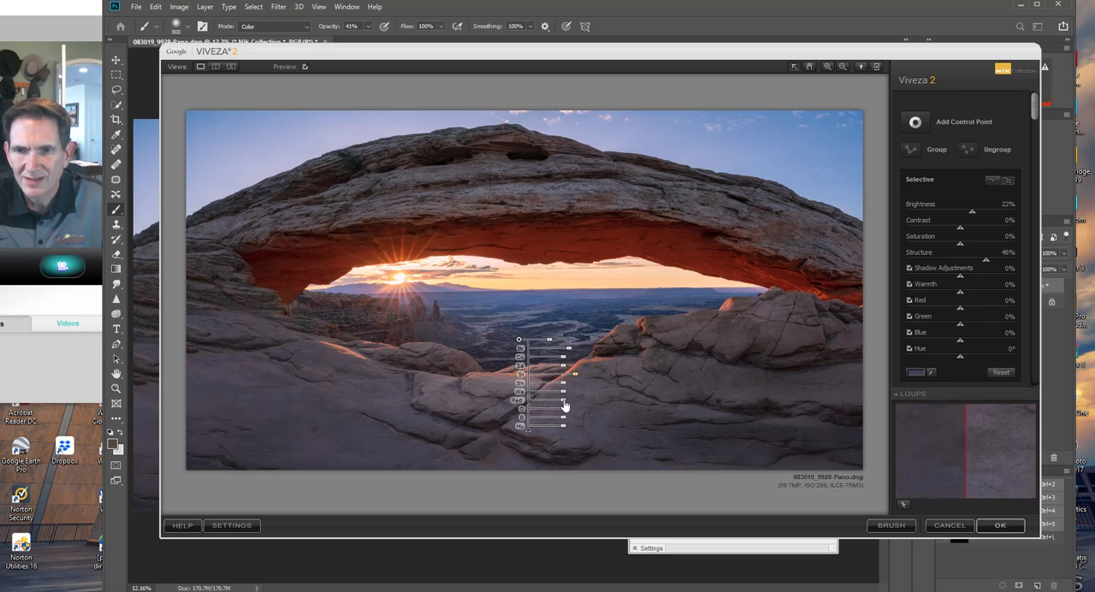
{"action": "left_click_drag", "start_coordinate": [563, 405], "coordinate": [564, 406]}
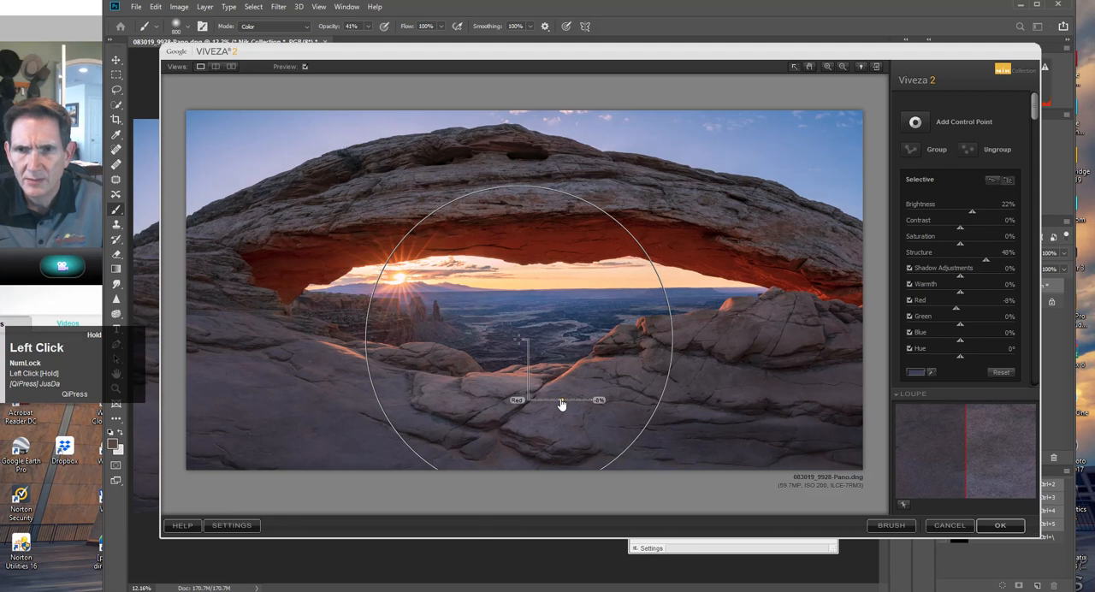
{"action": "left_click_drag", "start_coordinate": [561, 405], "coordinate": [565, 404]}
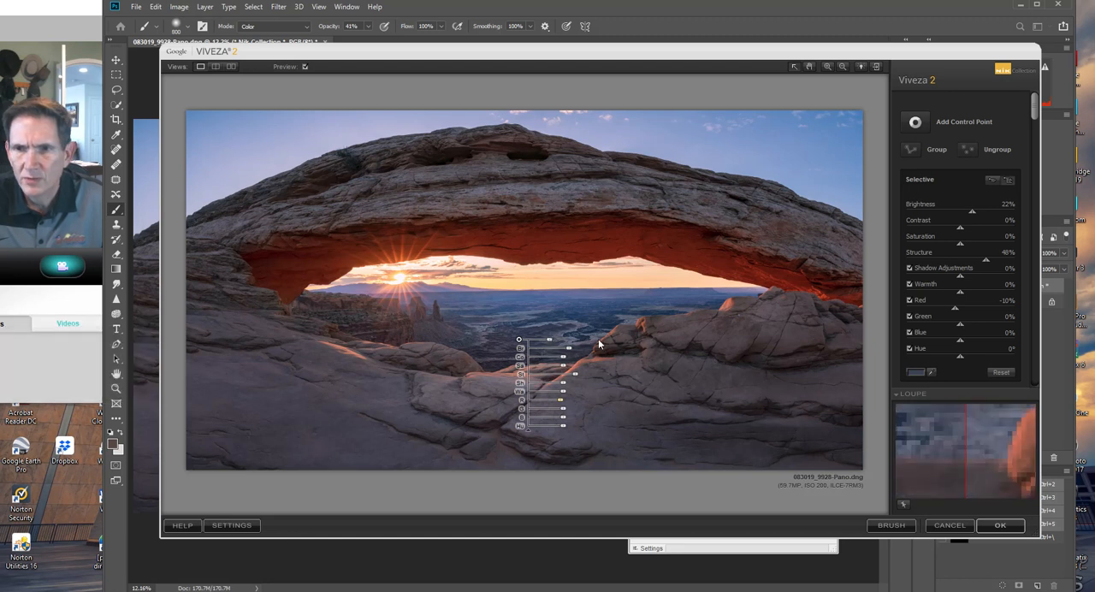
Duplicate the control point onto the distant valley near the right-hand rocks, reduce its size to 16% and lower its Brightness.
{"action": "left_click_drag", "start_coordinate": [1035, 111], "coordinate": [961, 294]}
{"action": "left_click", "coordinate": [921, 299]}
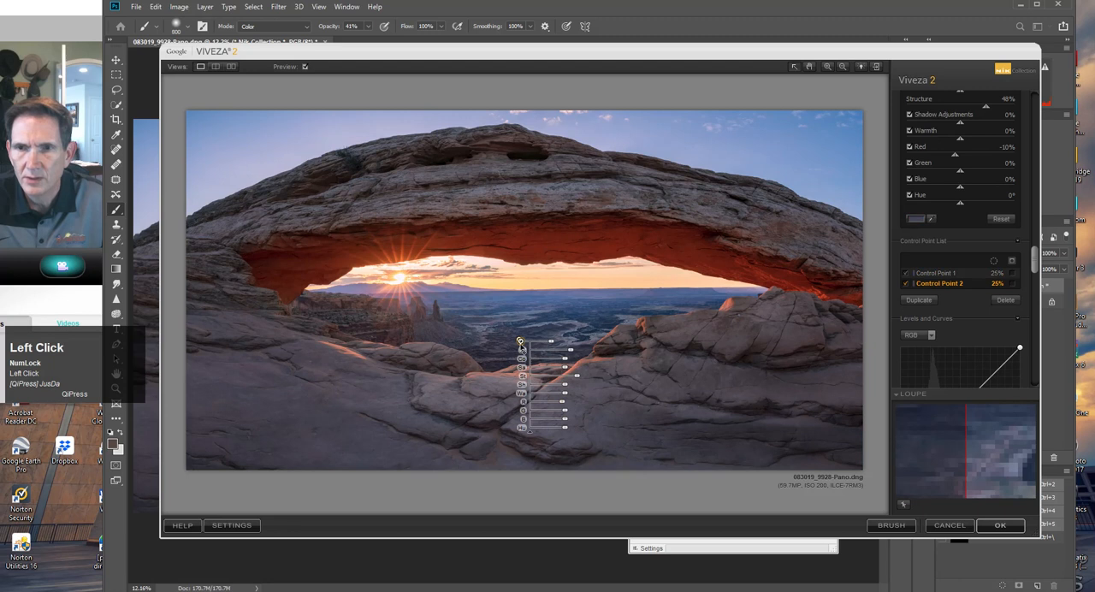
{"action": "left_click", "coordinate": [613, 313]}
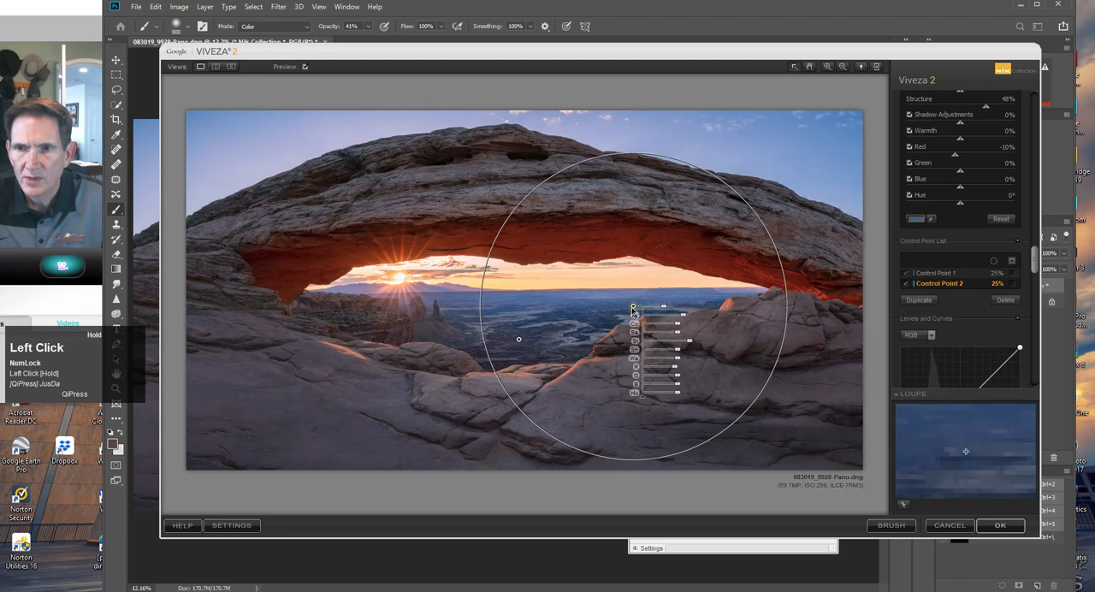
{"action": "left_click_drag", "start_coordinate": [612, 308], "coordinate": [685, 319]}
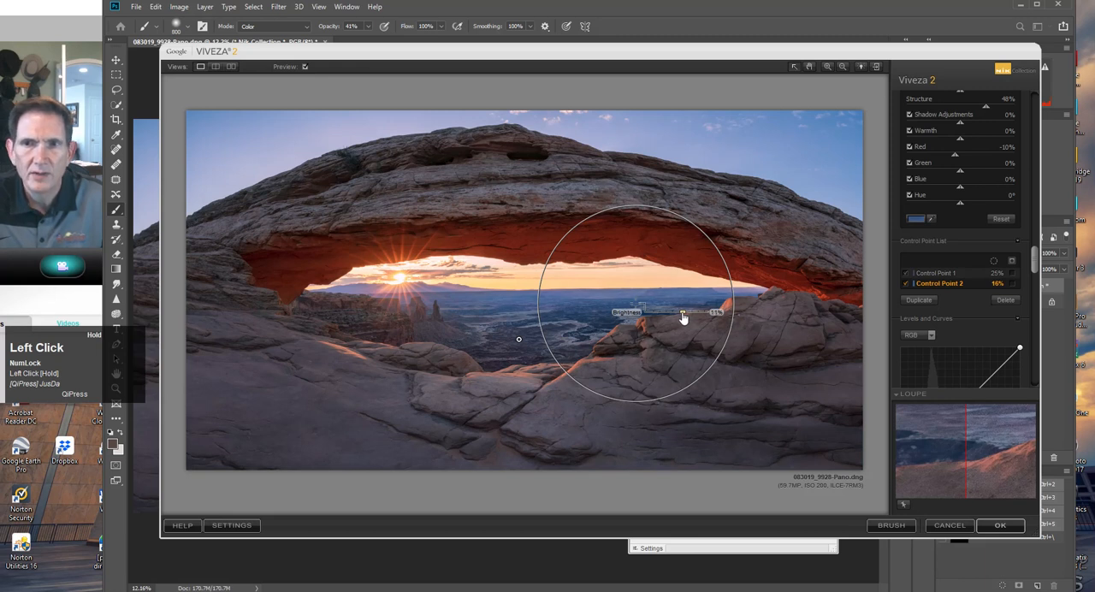
{"action": "left_click_drag", "start_coordinate": [682, 318], "coordinate": [680, 316]}
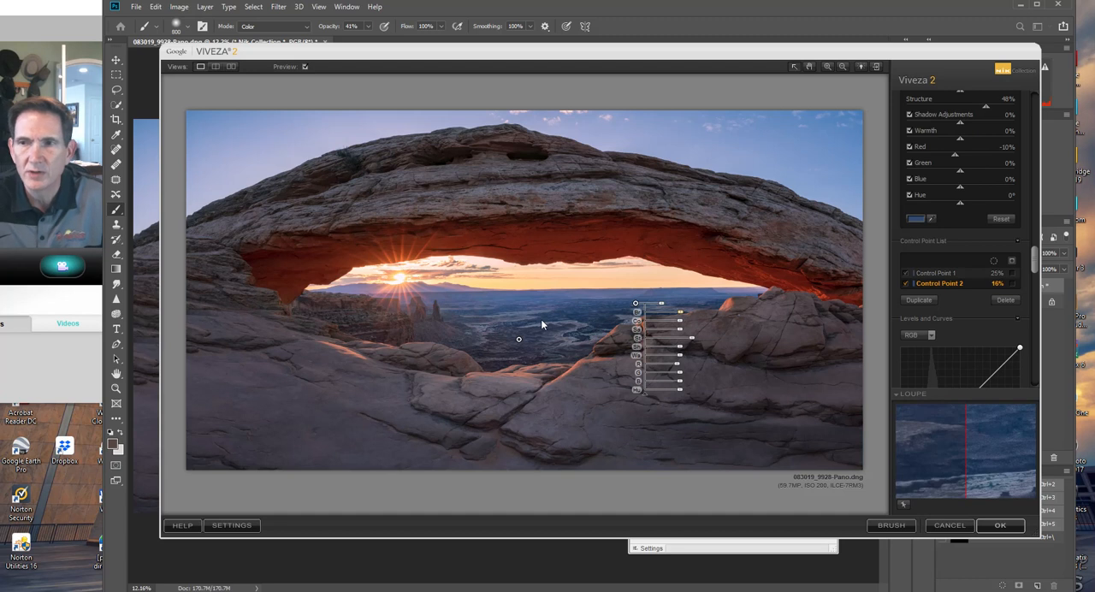
Place two more duplicates of the valley control point at 11% size, one beside the butte and one on the canyon cliffs below the sun.
{"action": "left_click", "coordinate": [518, 339]}
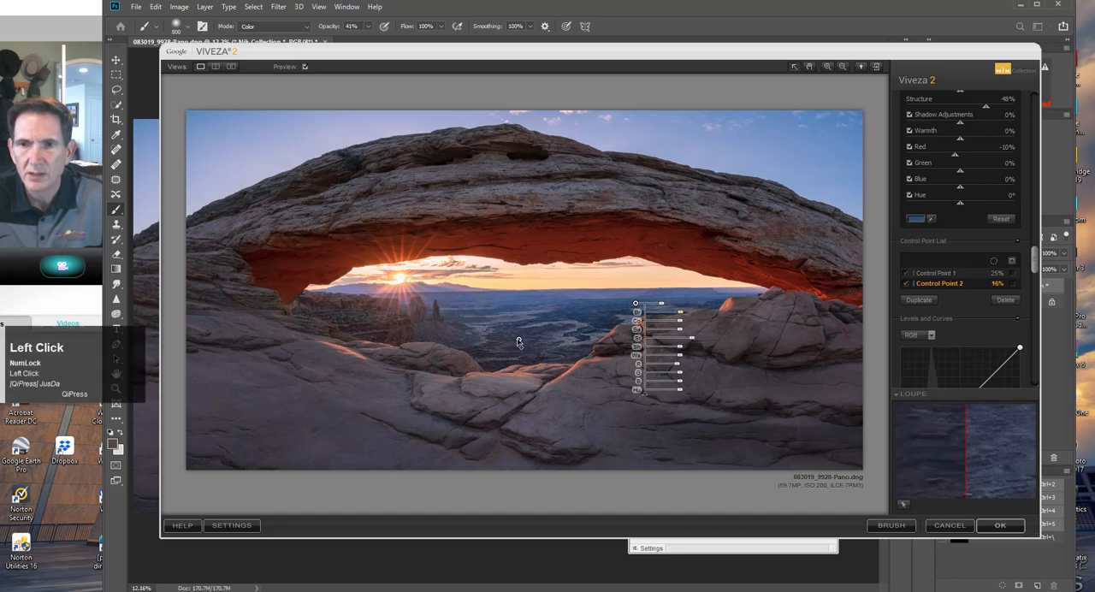
{"action": "left_click_drag", "start_coordinate": [524, 347], "coordinate": [471, 320]}
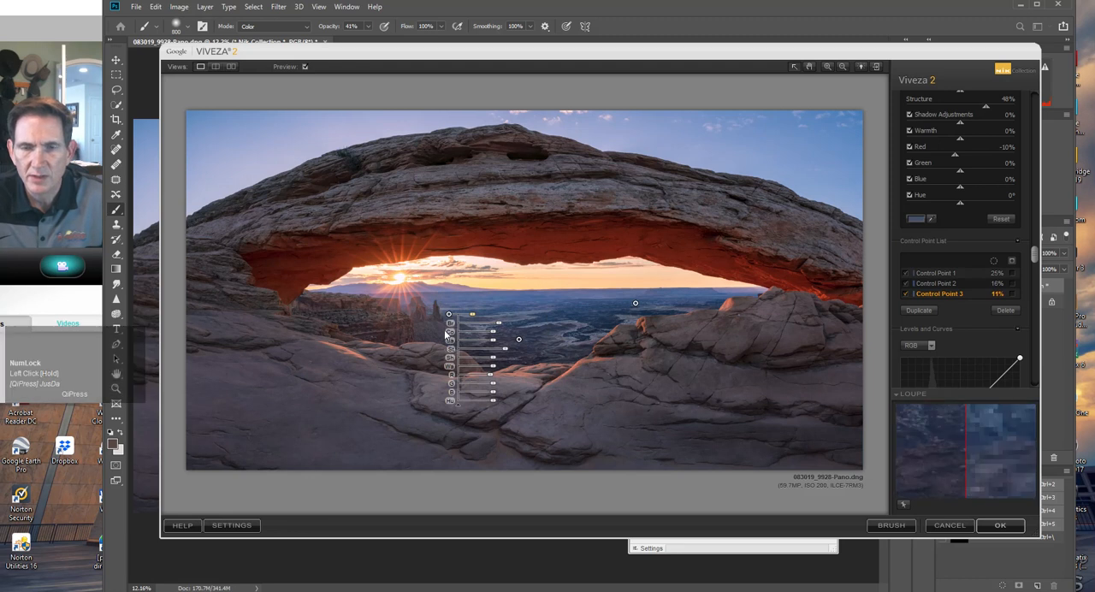
{"action": "left_click", "coordinate": [915, 309]}
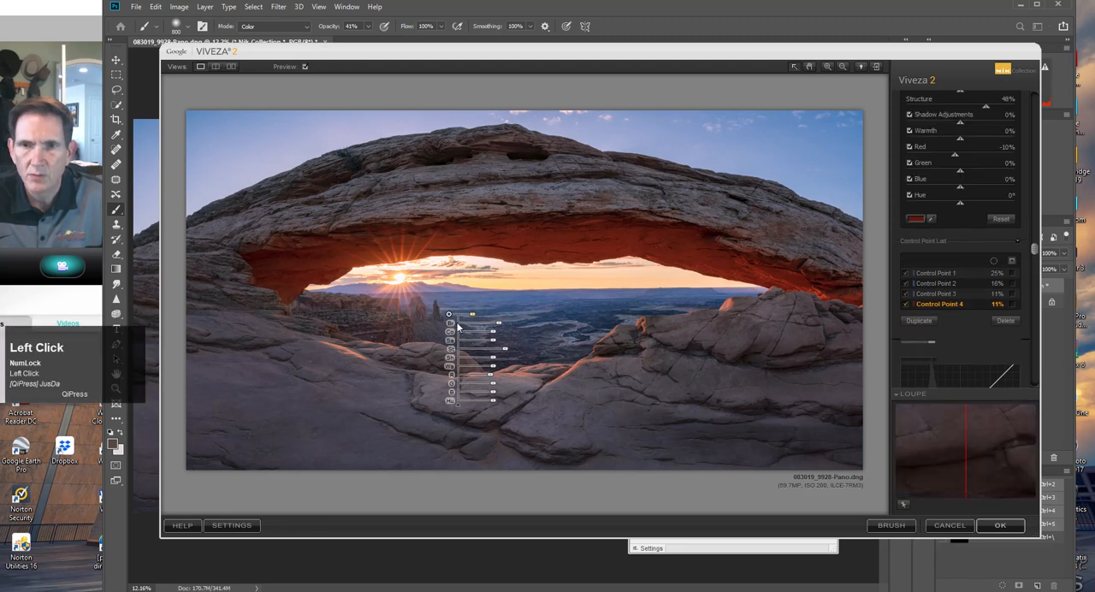
{"action": "left_click_drag", "start_coordinate": [388, 330], "coordinate": [388, 326]}
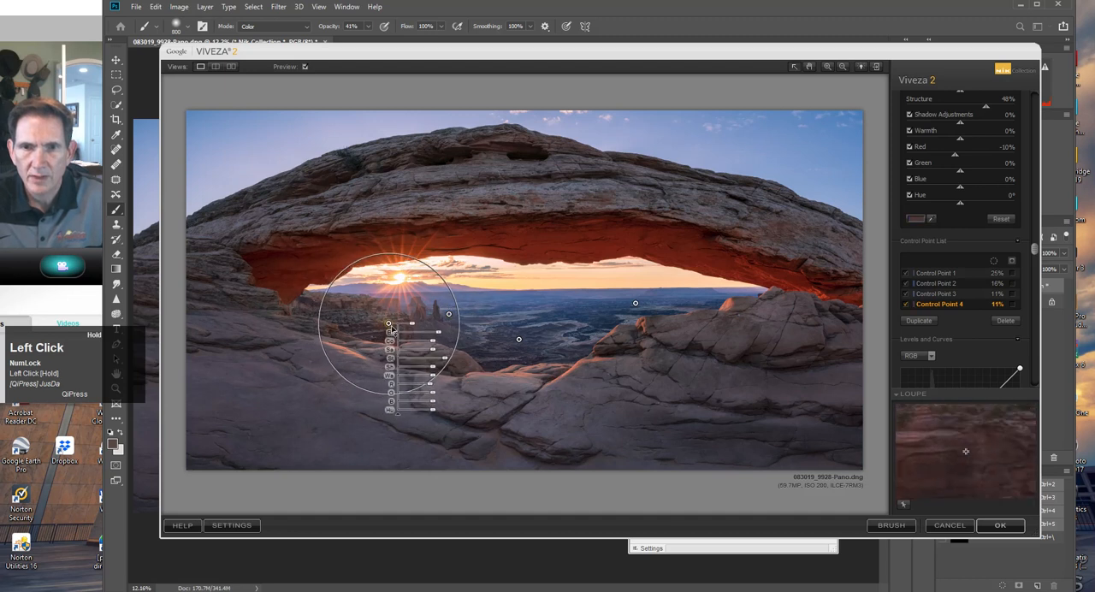
Fine-tune Brightness on the control point below the sun, apply the Viveza adjustments and move the Selective Tool palette out of the way.
{"action": "left_click_drag", "start_coordinate": [443, 341], "coordinate": [440, 341]}
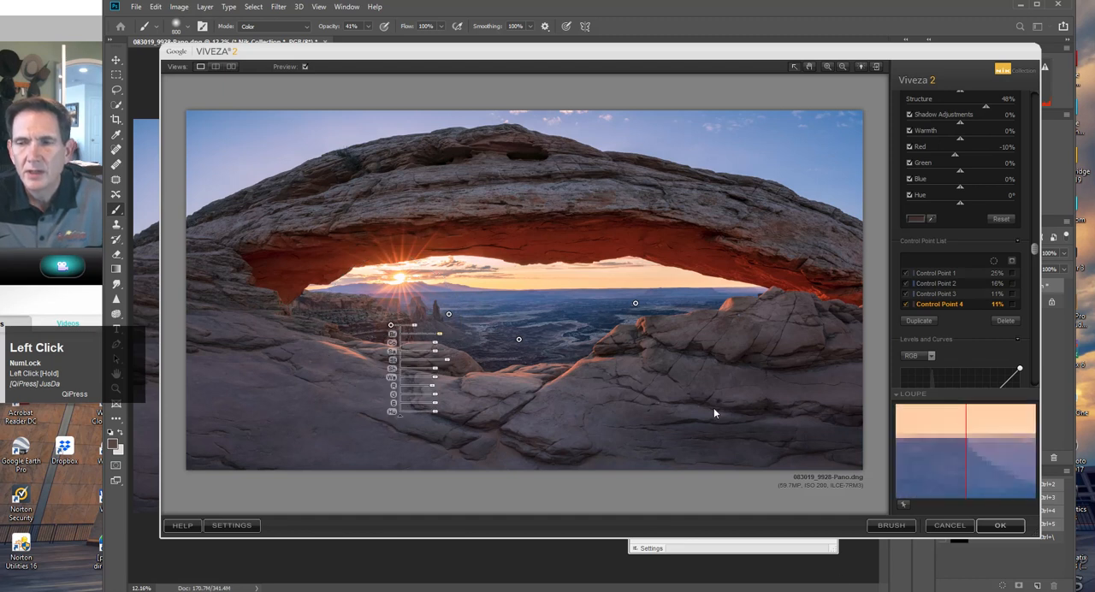
{"action": "left_click", "coordinate": [1000, 526]}
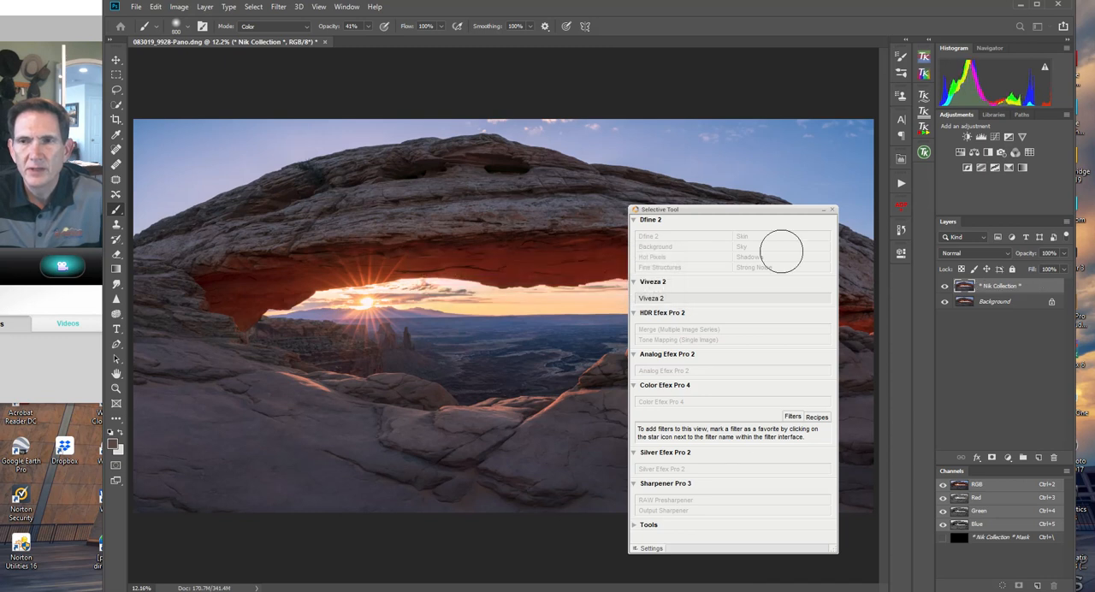
{"action": "left_click_drag", "start_coordinate": [748, 216], "coordinate": [1094, 172]}
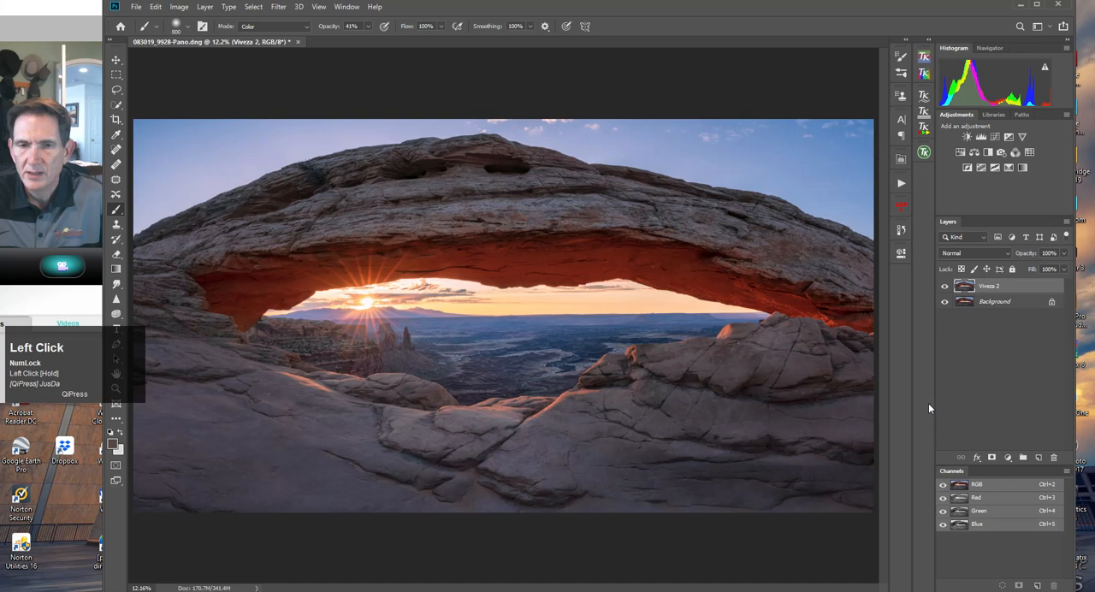
Add a black mask to the new Viveza 2 layer and set the Brush tool to 73% opacity.
{"action": "left_click", "coordinate": [995, 457], "text": "alt"}
{"action": "left_click", "coordinate": [115, 214]}
{"action": "left_click", "coordinate": [370, 28]}
{"action": "left_click_drag", "start_coordinate": [372, 42], "coordinate": [386, 42]}
Paint white on the mask over the valley floor and along the horizon, reducing the brush from 400 px to 250 and 175 px near edges.
{"action": "key", "text": "bracketleft"}
{"action": "key", "text": "bracketleft"}
{"action": "key", "text": "bracketleft"}
{"action": "key", "text": "bracketleft"}
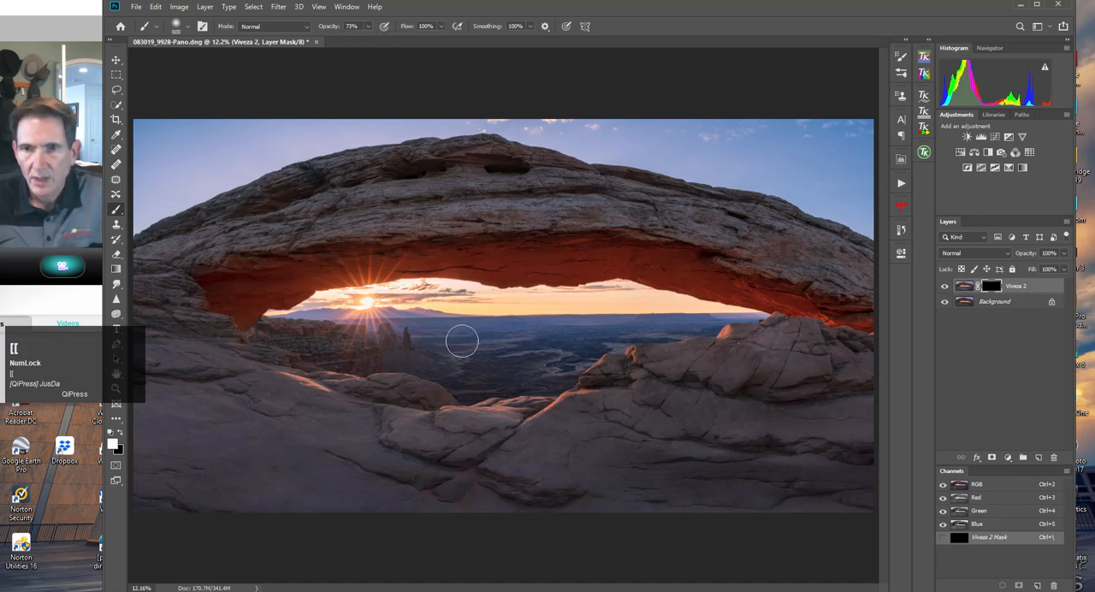
{"action": "mouse_move", "coordinate": [565, 338]}
{"action": "left_mouse_down"}
{"action": "mouse_move", "coordinate": [602, 336]}
{"action": "mouse_move", "coordinate": [441, 341]}
{"action": "mouse_move", "coordinate": [574, 345]}
{"action": "mouse_move", "coordinate": [495, 357]}
{"action": "mouse_move", "coordinate": [587, 350]}
{"action": "mouse_move", "coordinate": [519, 386]}
{"action": "mouse_move", "coordinate": [574, 362]}
{"action": "mouse_move", "coordinate": [552, 385]}
{"action": "mouse_move", "coordinate": [488, 382]}
{"action": "mouse_move", "coordinate": [532, 375]}
{"action": "mouse_move", "coordinate": [480, 368]}
{"action": "mouse_move", "coordinate": [542, 347]}
{"action": "mouse_move", "coordinate": [559, 352]}
{"action": "mouse_move", "coordinate": [467, 376]}
{"action": "mouse_move", "coordinate": [528, 376]}
{"action": "mouse_move", "coordinate": [468, 393]}
{"action": "mouse_move", "coordinate": [444, 371]}
{"action": "mouse_move", "coordinate": [499, 361]}
{"action": "mouse_move", "coordinate": [431, 360]}
{"action": "left_mouse_up"}
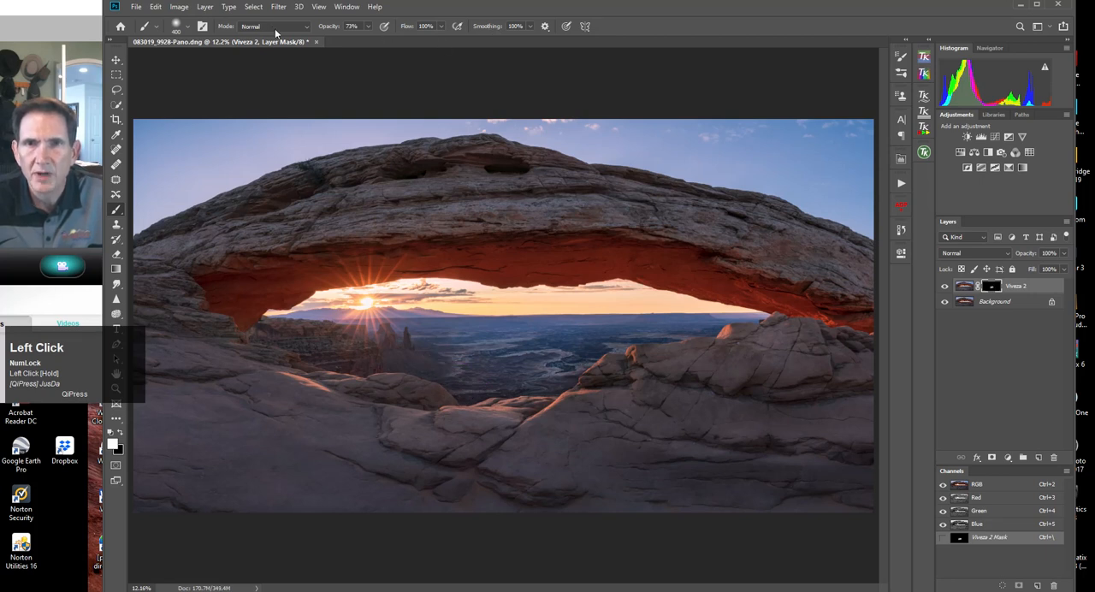
{"action": "mouse_move", "coordinate": [454, 367]}
{"action": "left_mouse_down"}
{"action": "mouse_move", "coordinate": [279, 336]}
{"action": "mouse_move", "coordinate": [370, 339]}
{"action": "mouse_move", "coordinate": [275, 334]}
{"action": "mouse_move", "coordinate": [365, 337]}
{"action": "mouse_move", "coordinate": [368, 354]}
{"action": "mouse_move", "coordinate": [411, 345]}
{"action": "mouse_move", "coordinate": [391, 341]}
{"action": "mouse_move", "coordinate": [714, 325]}
{"action": "mouse_move", "coordinate": [619, 331]}
{"action": "left_mouse_up"}
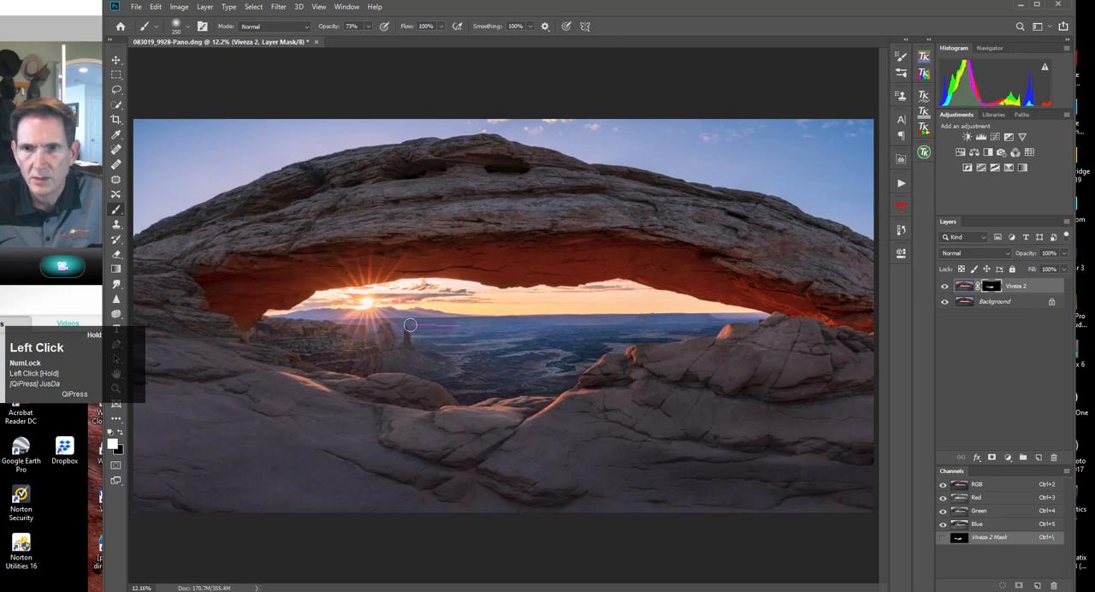
{"action": "left_click_drag", "start_coordinate": [428, 325], "coordinate": [437, 322]}
{"action": "left_click_drag", "start_coordinate": [525, 326], "coordinate": [729, 316]}
{"action": "key", "text": "bracketleft"}
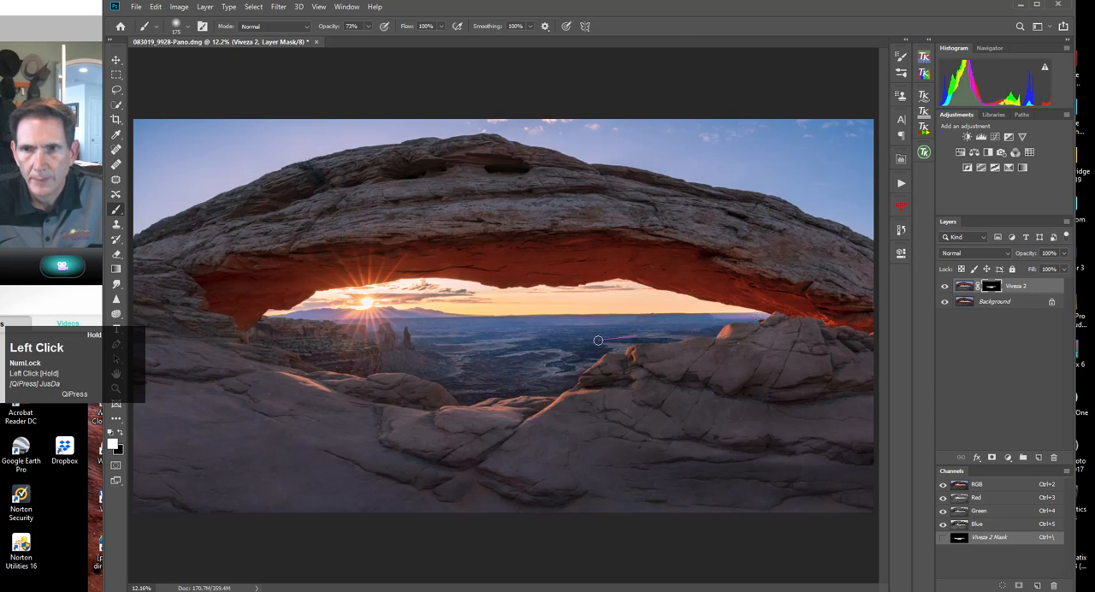
Compare the valley with and without the Viveza 2 layer, then paint more white on its mask over the lower valley, butte and canyon cliffs.
{"action": "left_click", "coordinate": [945, 288]}
{"action": "left_click", "coordinate": [944, 288]}
{"action": "left_click", "coordinate": [944, 288]}
{"action": "left_click", "coordinate": [945, 289]}
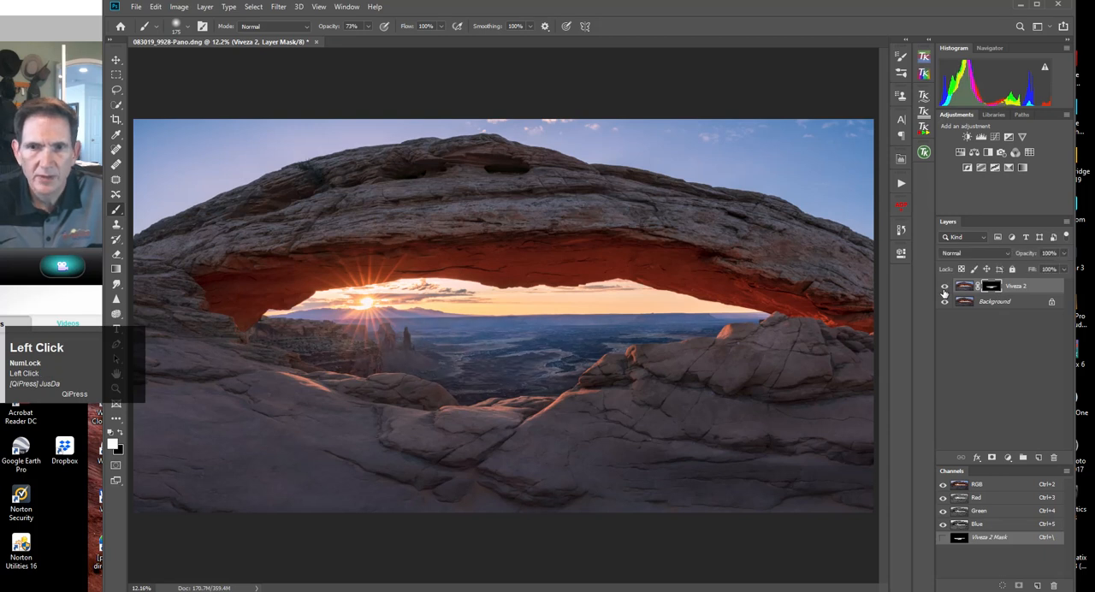
{"action": "mouse_move", "coordinate": [482, 395]}
{"action": "left_mouse_down"}
{"action": "mouse_move", "coordinate": [437, 373]}
{"action": "mouse_move", "coordinate": [368, 363]}
{"action": "mouse_move", "coordinate": [422, 362]}
{"action": "mouse_move", "coordinate": [366, 356]}
{"action": "mouse_move", "coordinate": [421, 348]}
{"action": "mouse_move", "coordinate": [391, 347]}
{"action": "mouse_move", "coordinate": [409, 328]}
{"action": "left_mouse_up"}
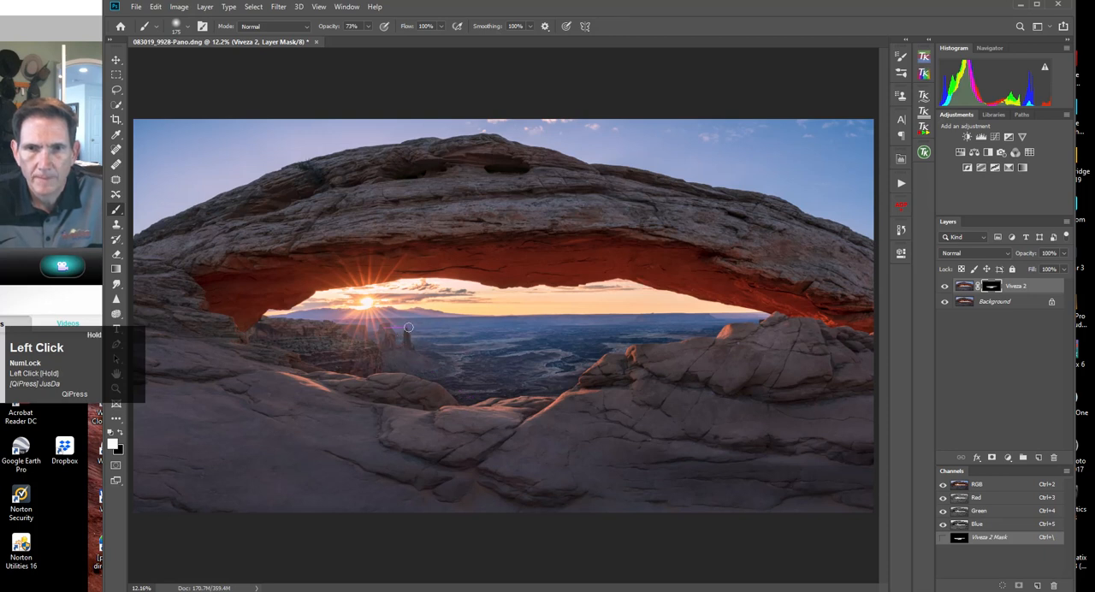
{"action": "left_click_drag", "start_coordinate": [301, 344], "coordinate": [270, 335]}
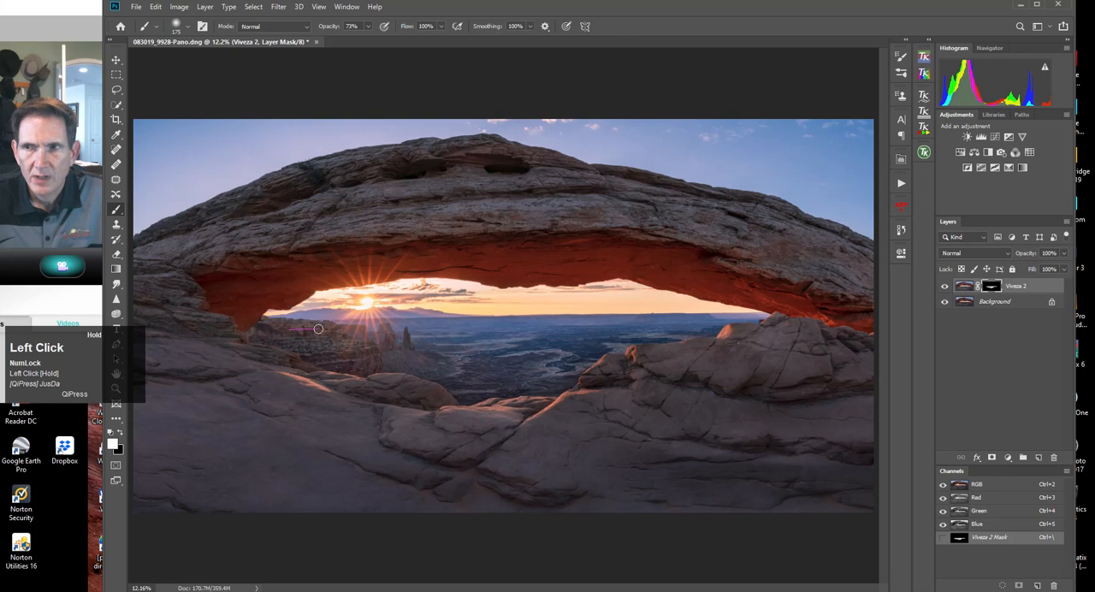
Target the Viveza 2 layer's image instead of its mask and apply a Hue/Saturation adjustment with Hue -3.
{"action": "left_click", "coordinate": [963, 288]}
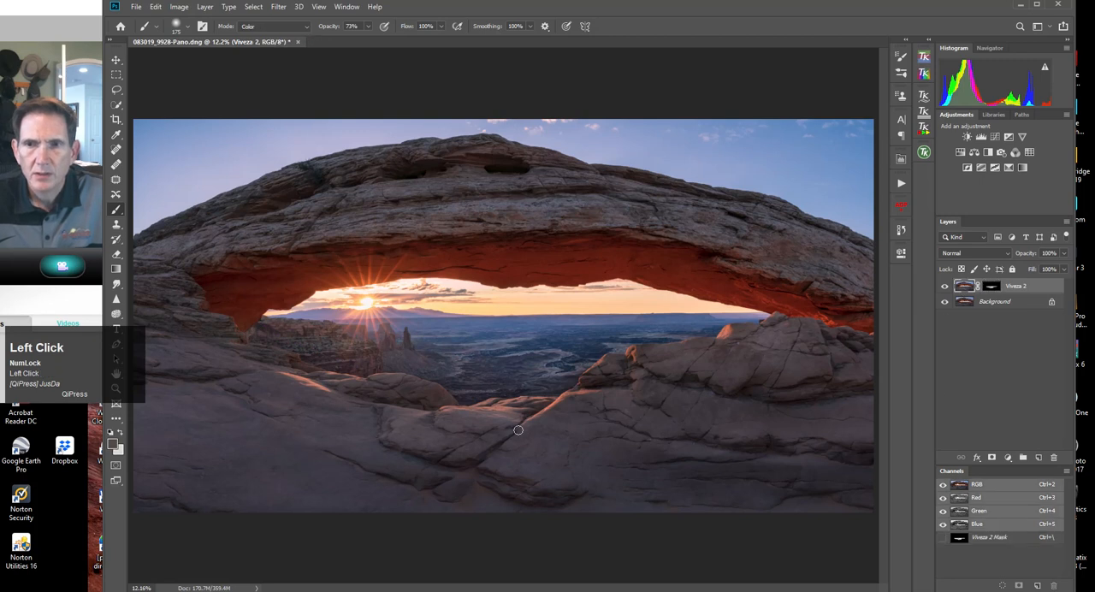
{"action": "left_click", "coordinate": [180, 7]}
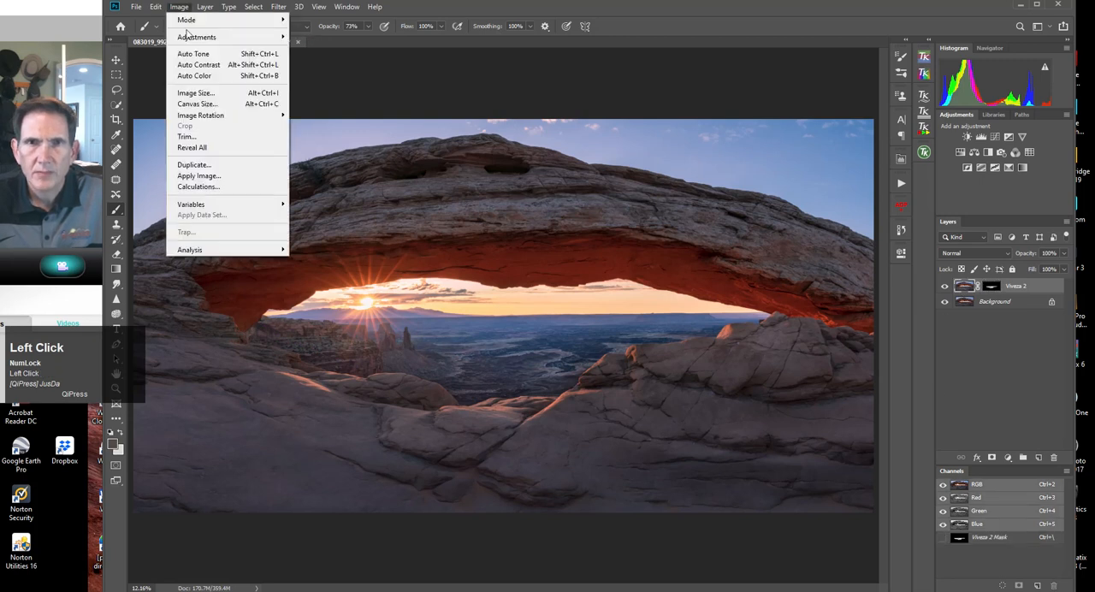
{"action": "mouse_move", "coordinate": [218, 38]}
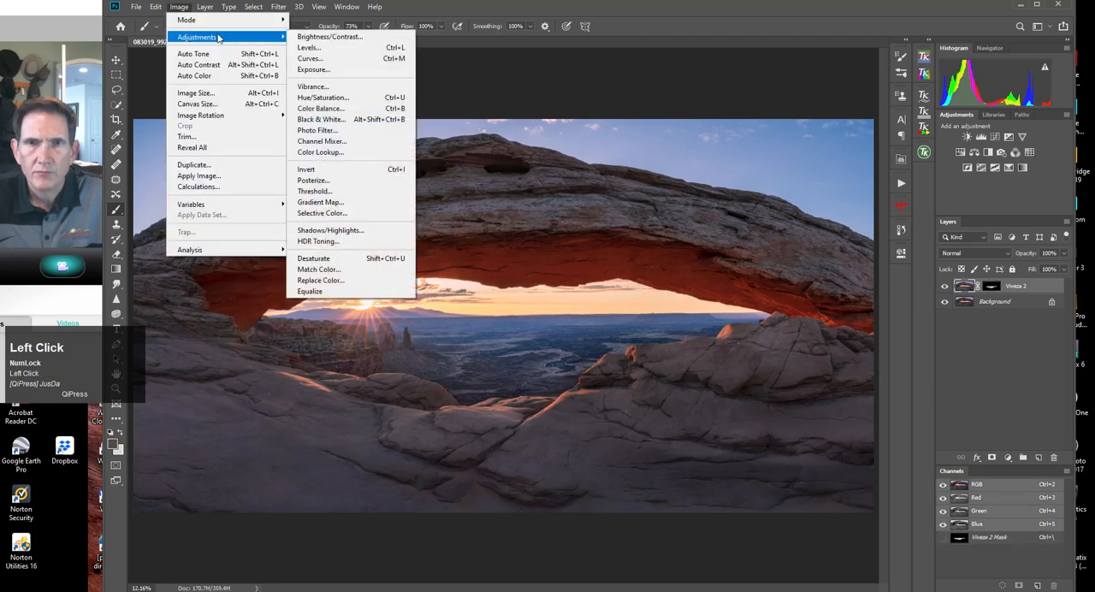
{"action": "left_click", "coordinate": [324, 98]}
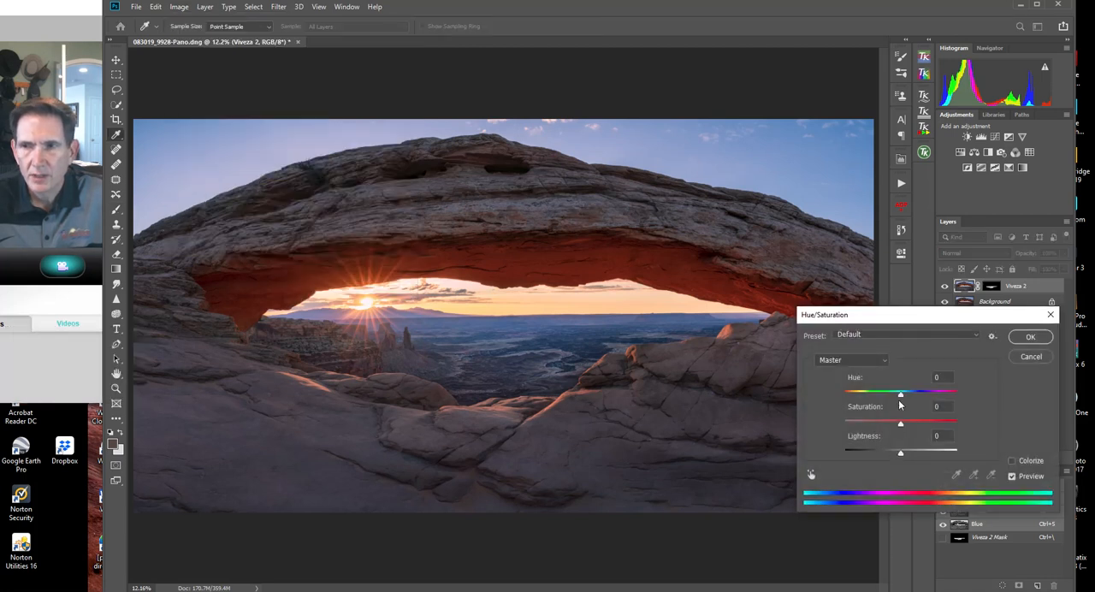
{"action": "left_click_drag", "start_coordinate": [901, 396], "coordinate": [900, 395]}
{"action": "left_click_drag", "start_coordinate": [902, 456], "coordinate": [902, 456]}
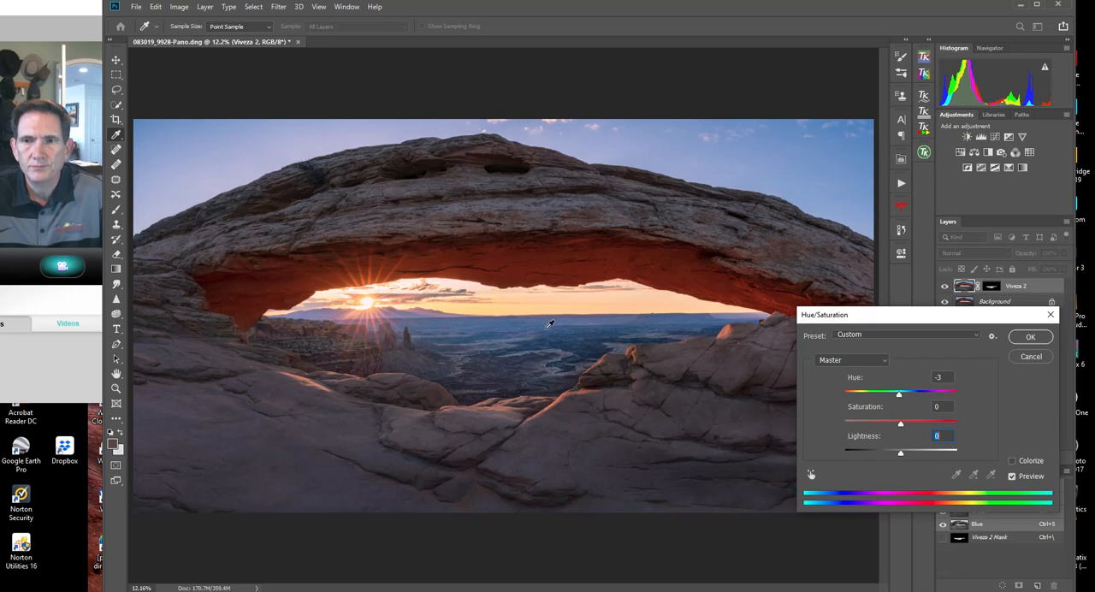
{"action": "left_click", "coordinate": [1029, 340]}
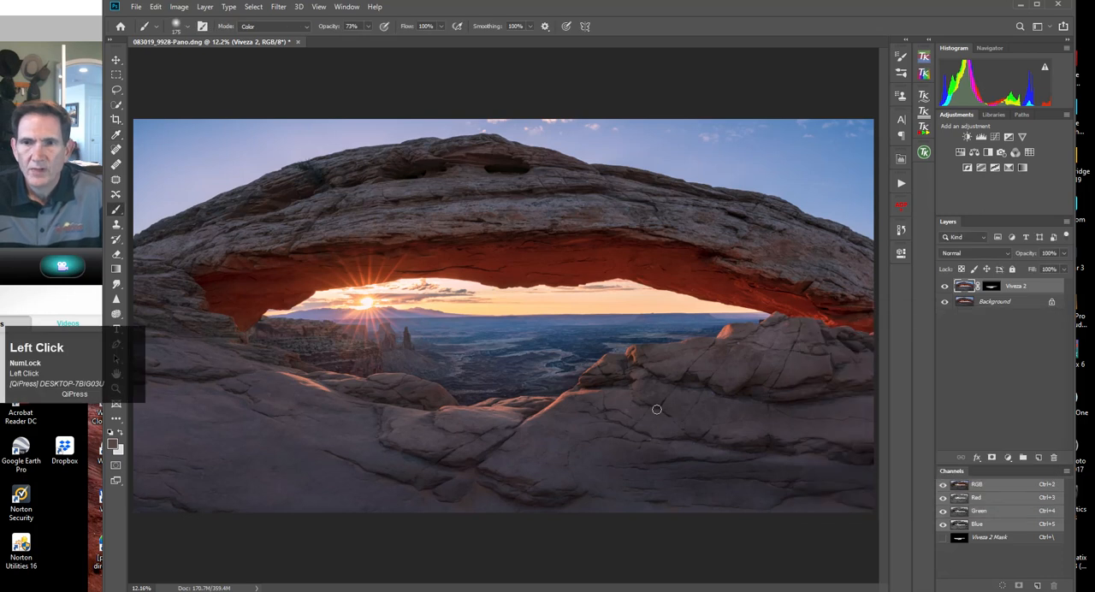
Compare the valley with the Viveza 2 layer hidden and shown, and flatten the image.
{"action": "left_click", "coordinate": [945, 288]}
{"action": "left_click", "coordinate": [944, 287]}
{"action": "left_click", "coordinate": [945, 289]}
{"action": "left_click", "coordinate": [944, 289]}
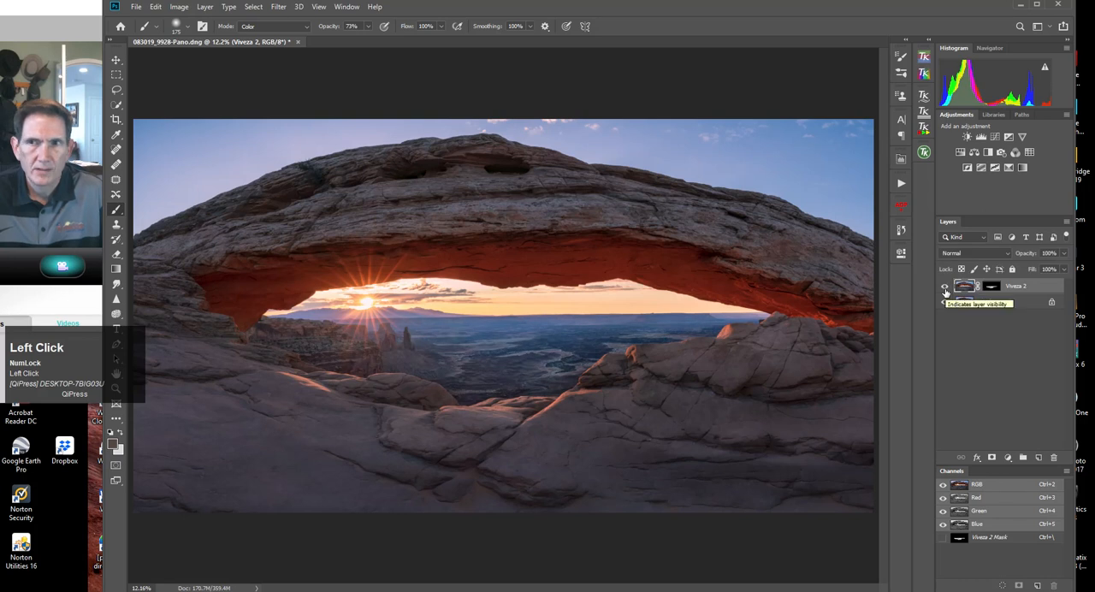
{"action": "left_click", "coordinate": [206, 7]}
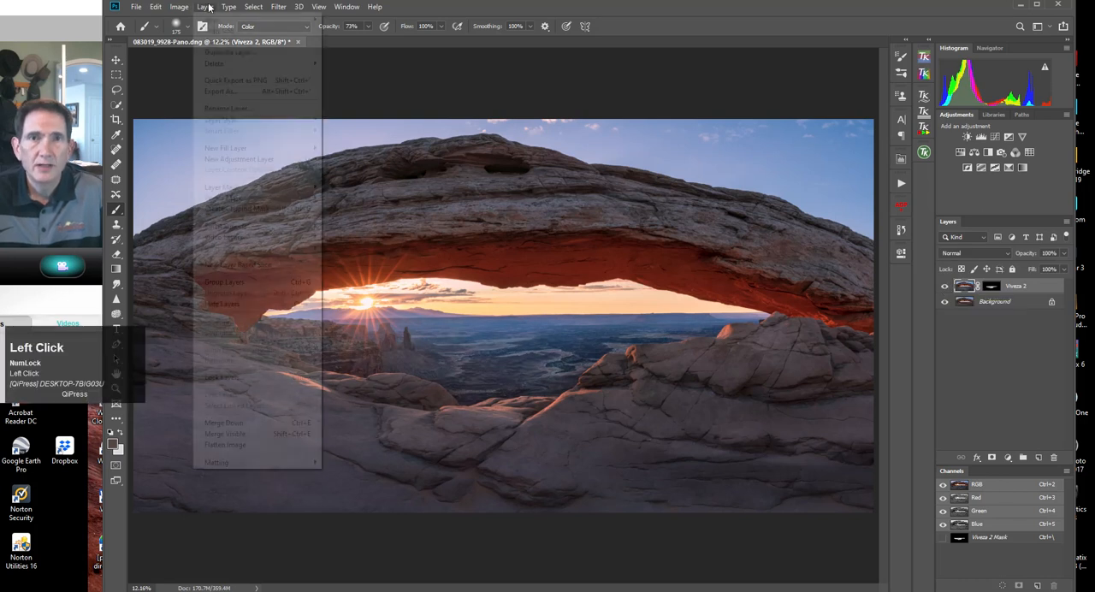
{"action": "left_click", "coordinate": [221, 446]}
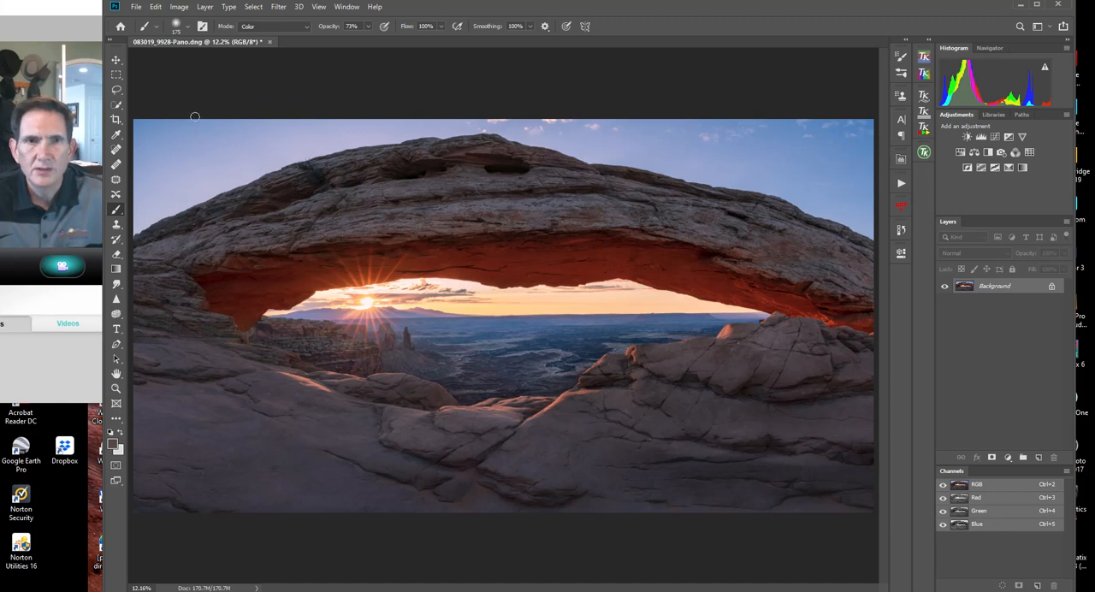
Select the whole sky above the arch with the Quick Selection tool.
{"action": "left_click", "coordinate": [116, 105]}
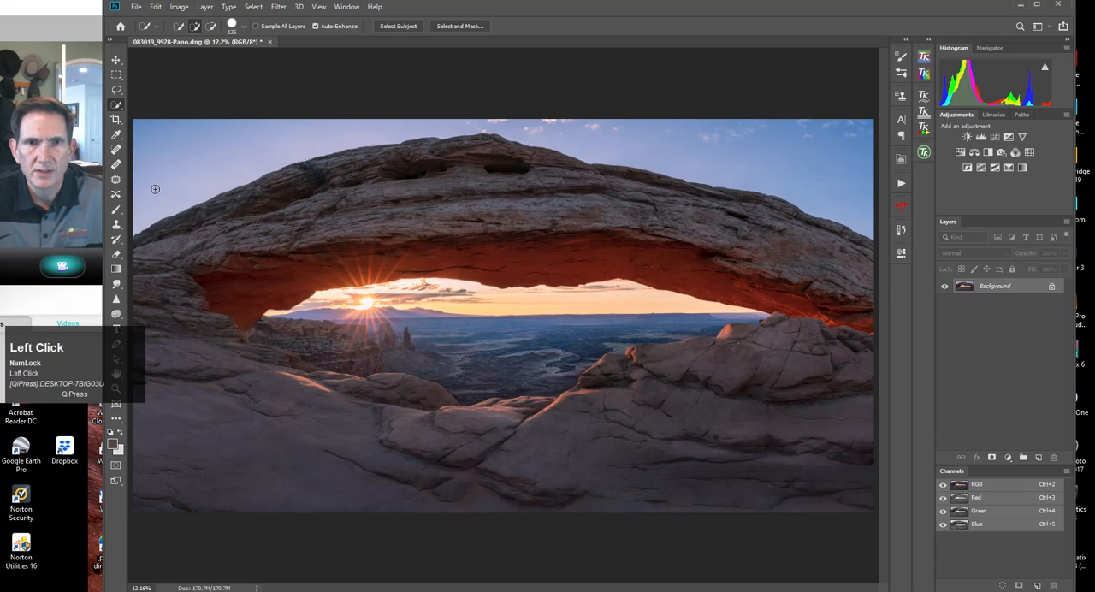
{"action": "left_click_drag", "start_coordinate": [147, 208], "coordinate": [167, 195]}
{"action": "mouse_move", "coordinate": [412, 128]}
{"action": "left_mouse_down"}
{"action": "mouse_move", "coordinate": [569, 127]}
{"action": "mouse_move", "coordinate": [703, 149]}
{"action": "left_mouse_up"}
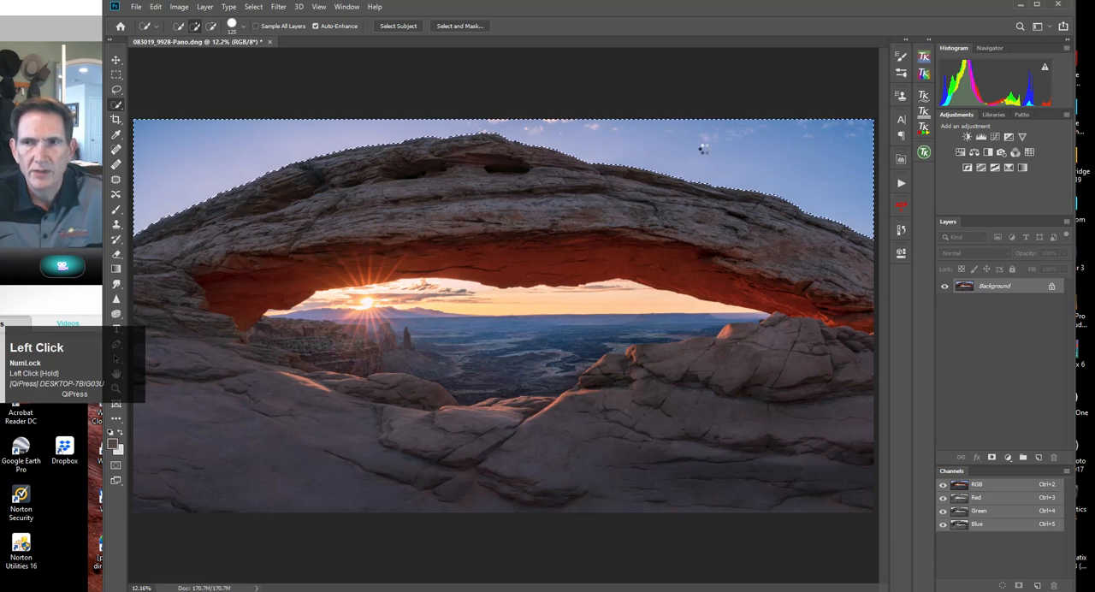
Run Viveza 2 on the selected sky with Red -16%, Warmth 24% and Brightness -2%, and move the Selective Tool palette out of the way.
{"action": "left_click_drag", "start_coordinate": [1094, 163], "coordinate": [841, 144]}
{"action": "left_click", "coordinate": [758, 231]}
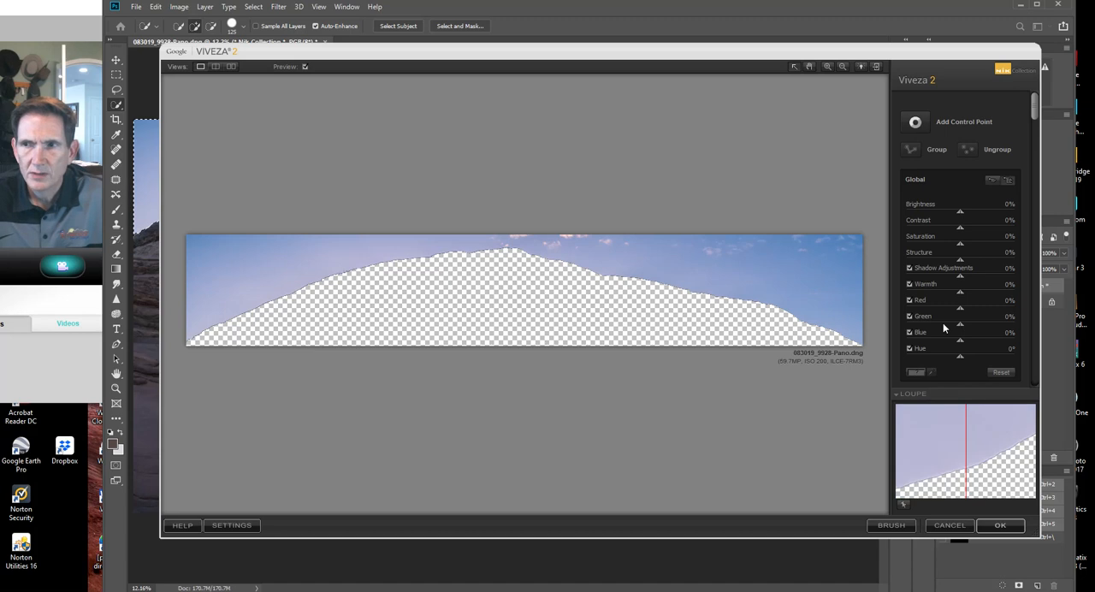
{"action": "left_click_drag", "start_coordinate": [961, 307], "coordinate": [953, 306]}
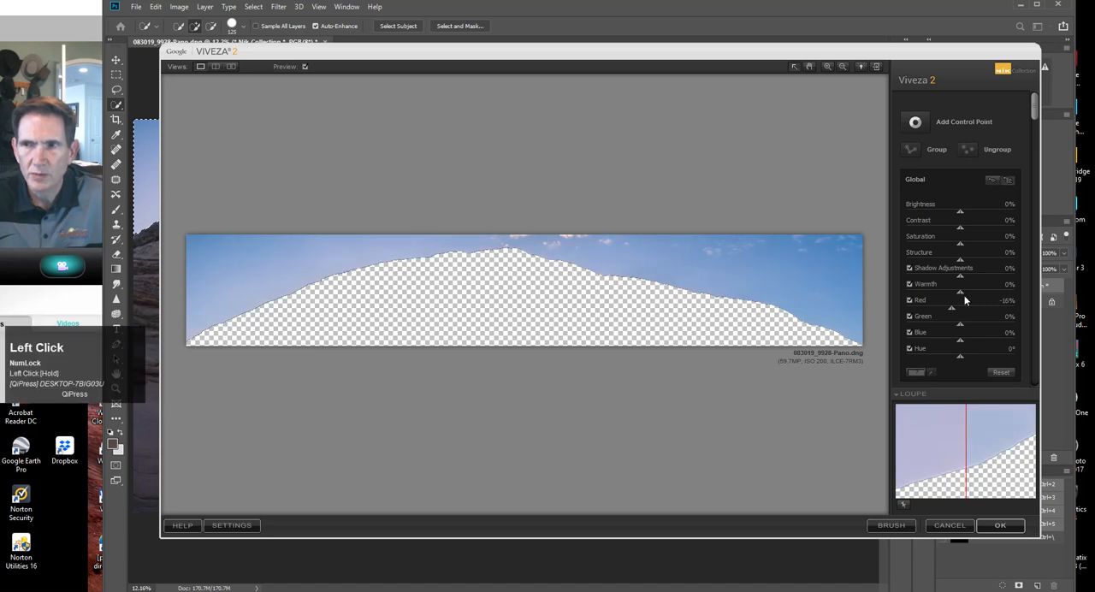
{"action": "left_click_drag", "start_coordinate": [960, 292], "coordinate": [975, 296]}
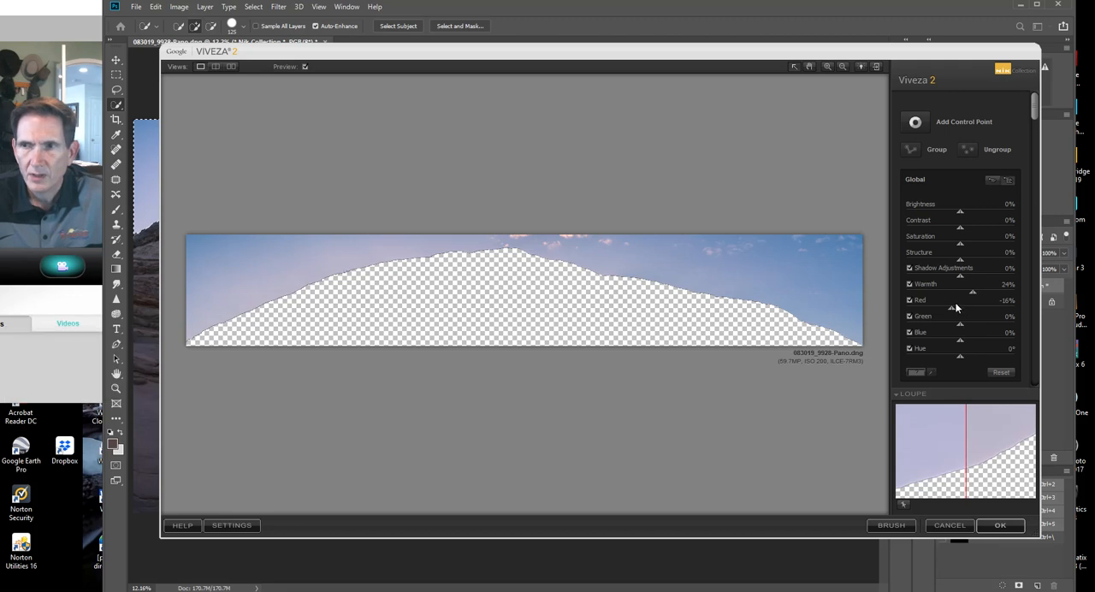
{"action": "left_click_drag", "start_coordinate": [959, 215], "coordinate": [962, 216]}
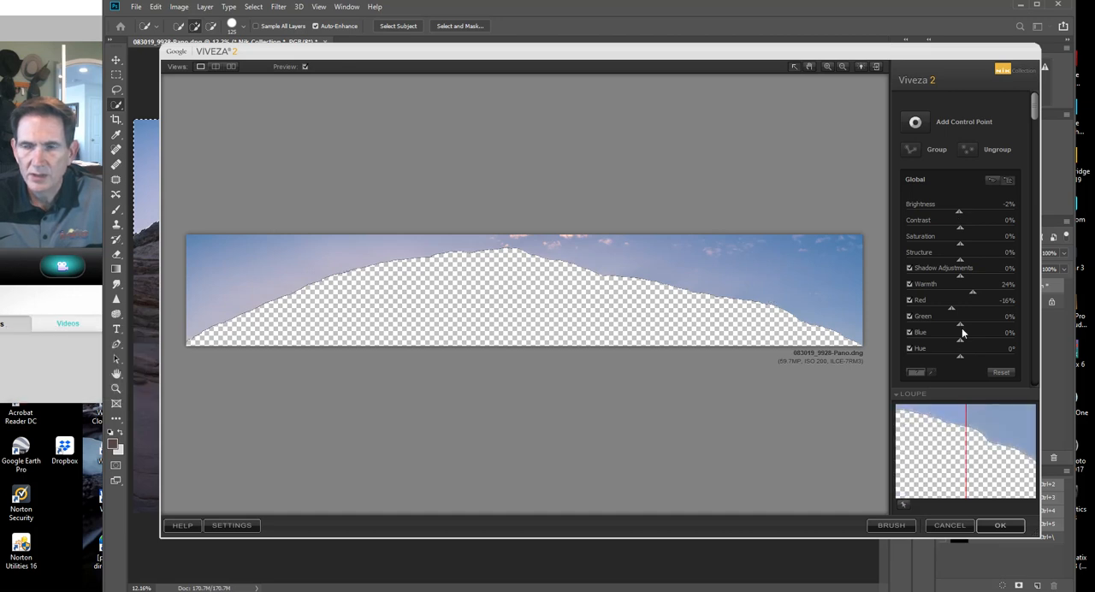
{"action": "left_click", "coordinate": [999, 526]}
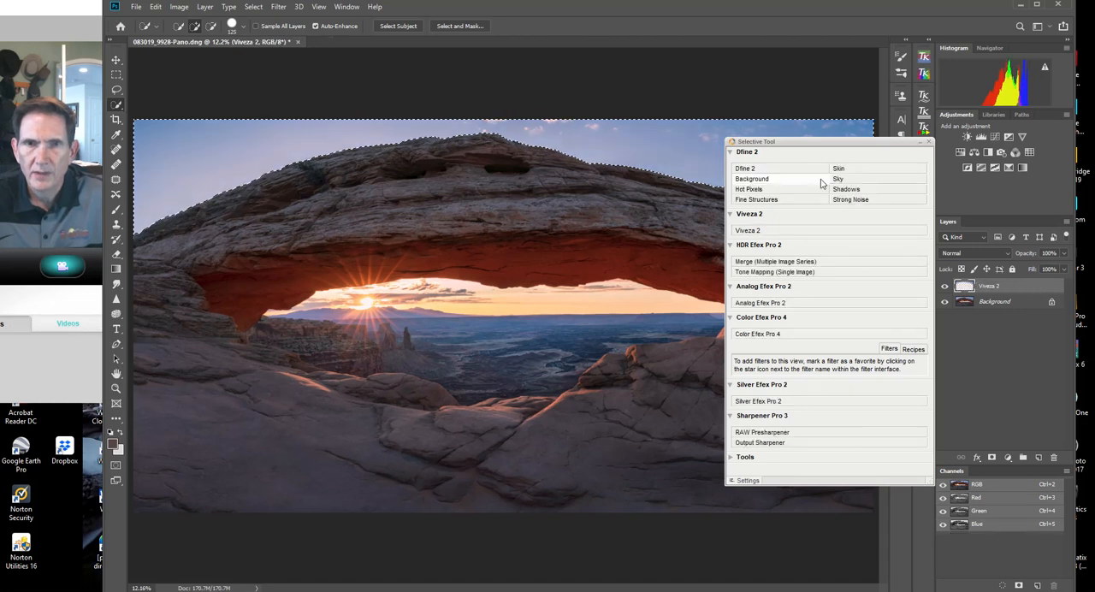
{"action": "left_click", "coordinate": [841, 150]}
{"action": "left_click_drag", "start_coordinate": [840, 146], "coordinate": [1094, 137]}
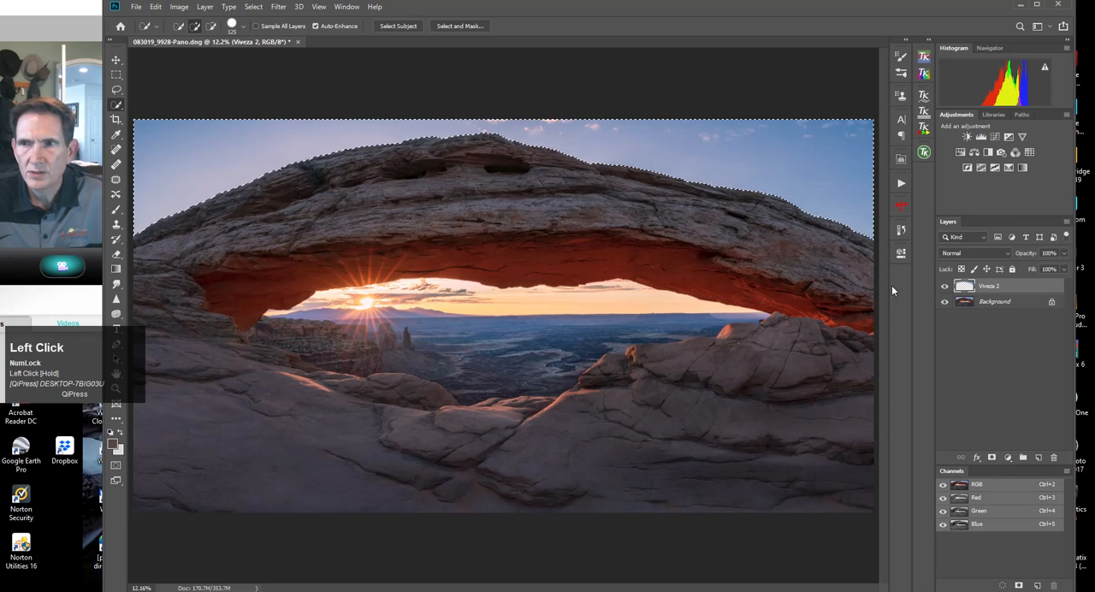
Compare the sky with and without its Viveza 2 layer, flatten the image and clear the sky selection.
{"action": "left_click", "coordinate": [945, 288]}
{"action": "left_click", "coordinate": [945, 289]}
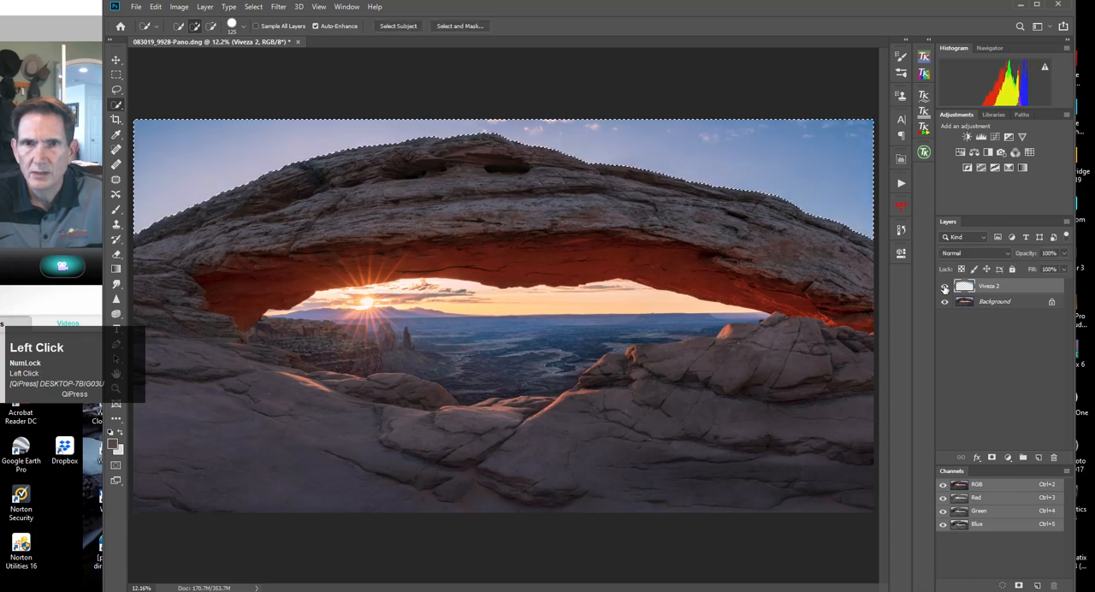
{"action": "left_click", "coordinate": [945, 288]}
{"action": "left_click", "coordinate": [945, 288]}
{"action": "left_click", "coordinate": [945, 288]}
{"action": "left_click", "coordinate": [944, 288]}
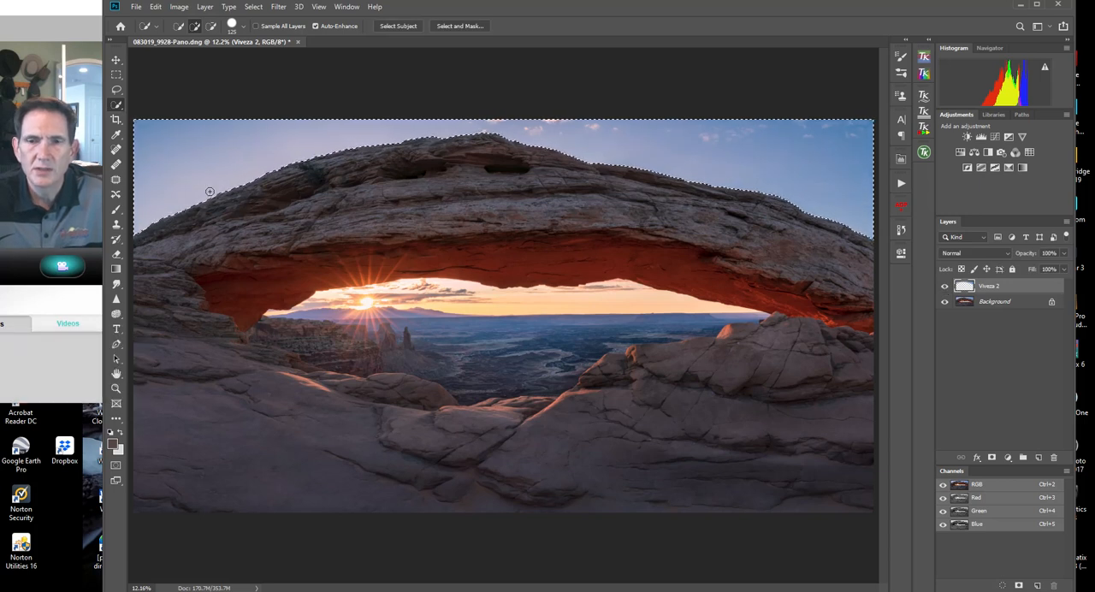
{"action": "left_click", "coordinate": [204, 6]}
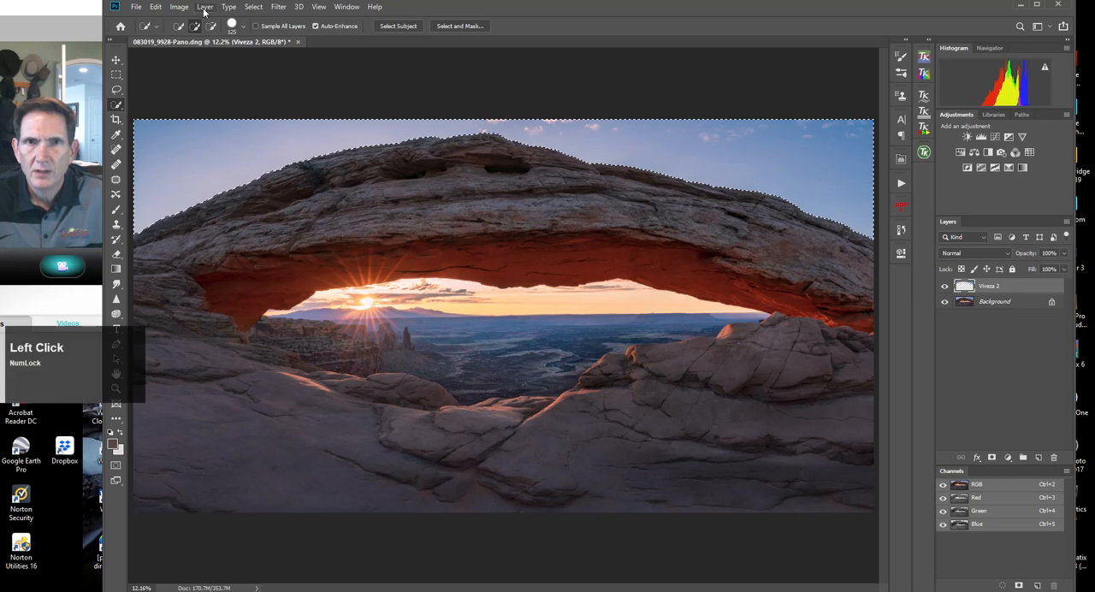
{"action": "left_click", "coordinate": [251, 442]}
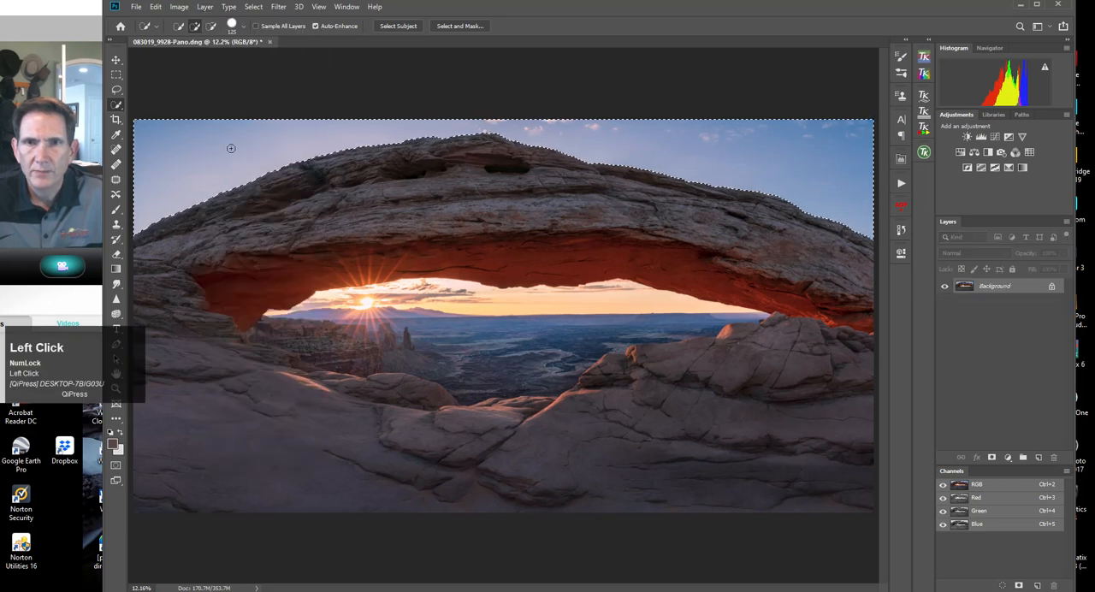
{"action": "left_click", "coordinate": [253, 7]}
{"action": "left_click", "coordinate": [264, 30]}
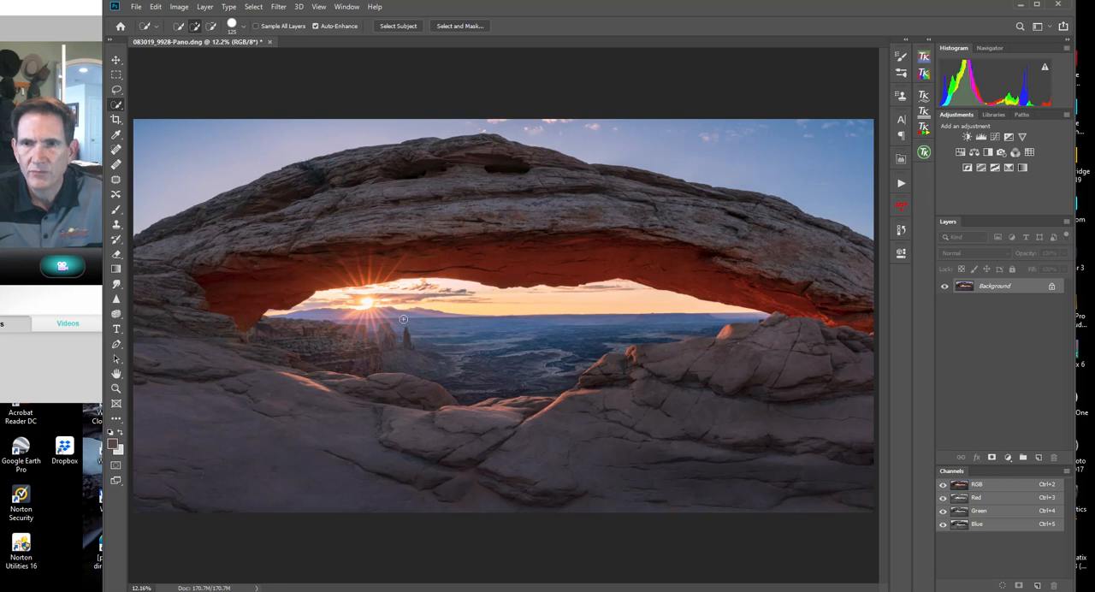
Open Viveza 2 on the full image and add a 15% control point in the yellow sky above the horizon with Brightness -10% and Saturation 7%.
{"action": "left_click_drag", "start_coordinate": [1094, 155], "coordinate": [837, 153]}
{"action": "left_click", "coordinate": [761, 242]}
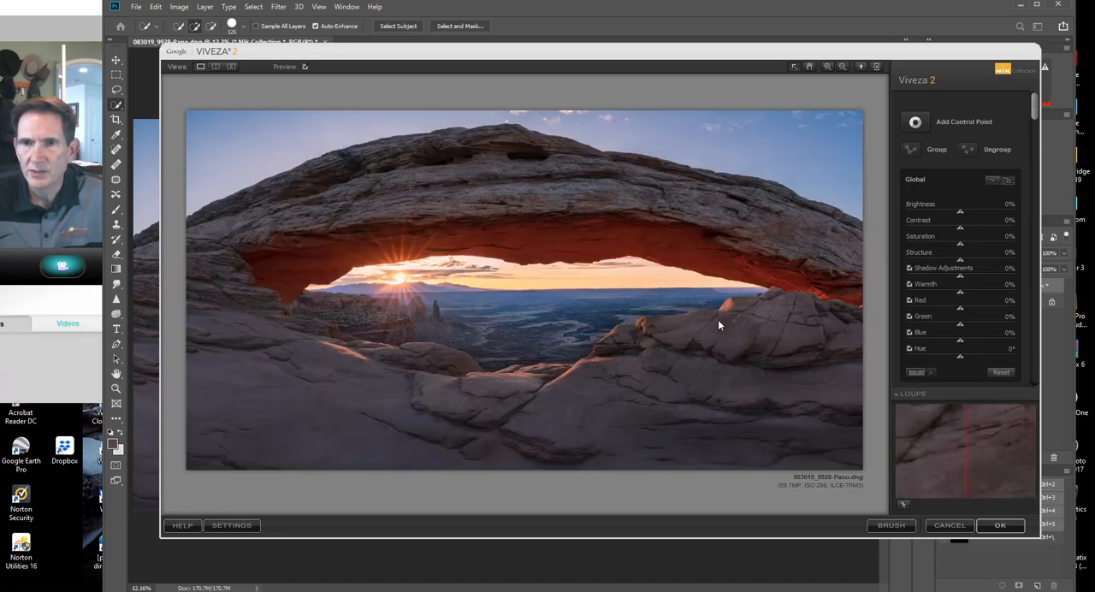
{"action": "left_click", "coordinate": [931, 122]}
{"action": "left_click", "coordinate": [535, 284]}
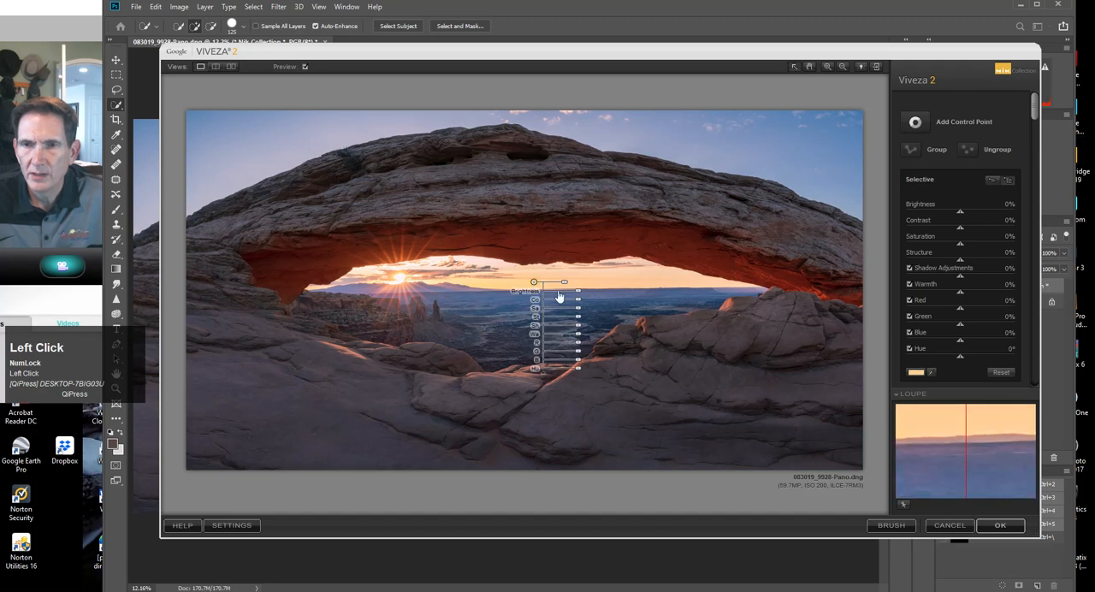
{"action": "left_click_drag", "start_coordinate": [567, 286], "coordinate": [564, 287]}
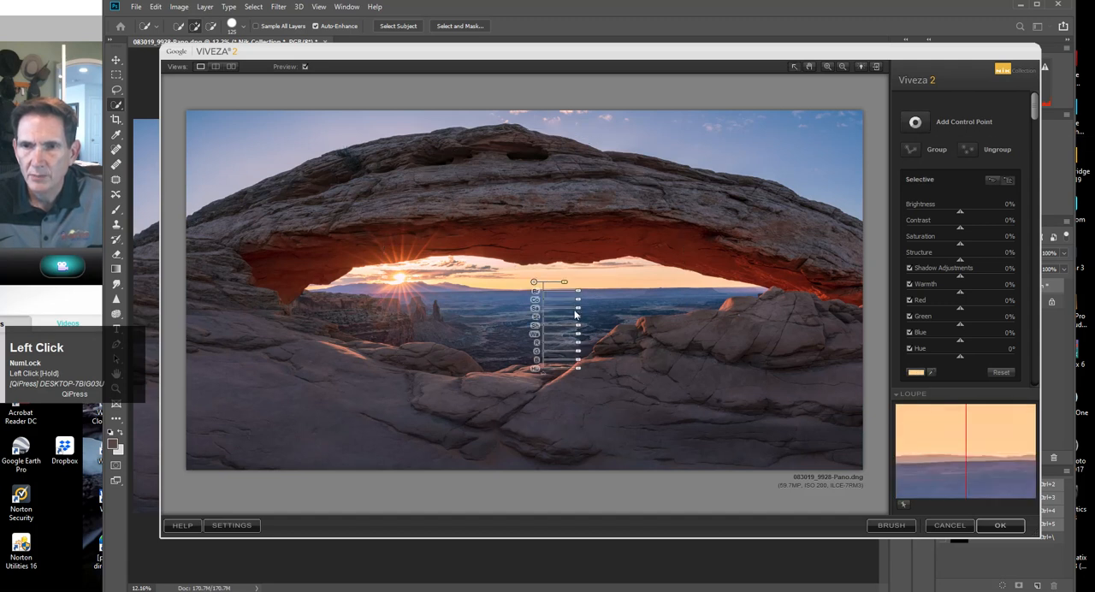
{"action": "left_click_drag", "start_coordinate": [578, 311], "coordinate": [506, 284]}
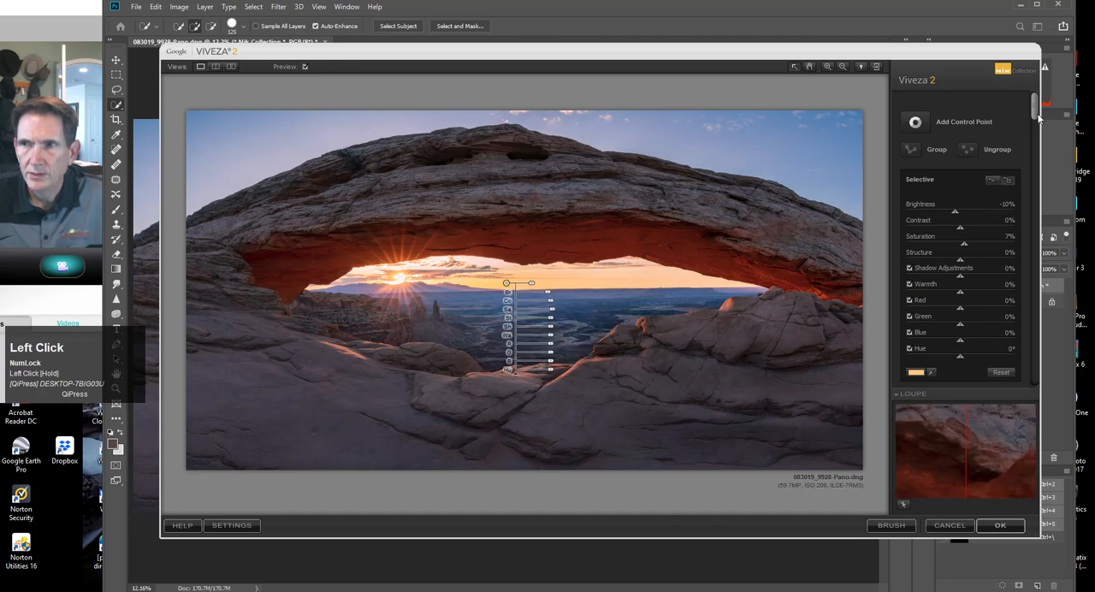
Duplicate the horizon-sky control point and place the copy in the yellow sky above the foreground rocks beyond the valley.
{"action": "scroll", "coordinate": [1013, 138], "scroll_direction": "down", "scroll_amount": 5}
{"action": "left_click", "coordinate": [920, 245]}
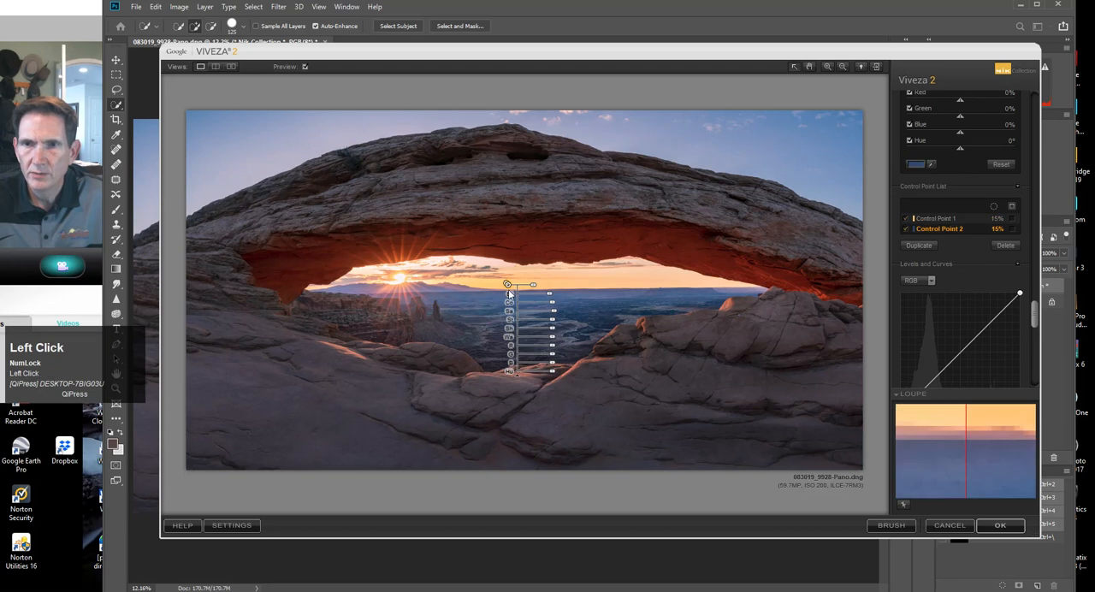
{"action": "left_click_drag", "start_coordinate": [507, 283], "coordinate": [644, 282]}
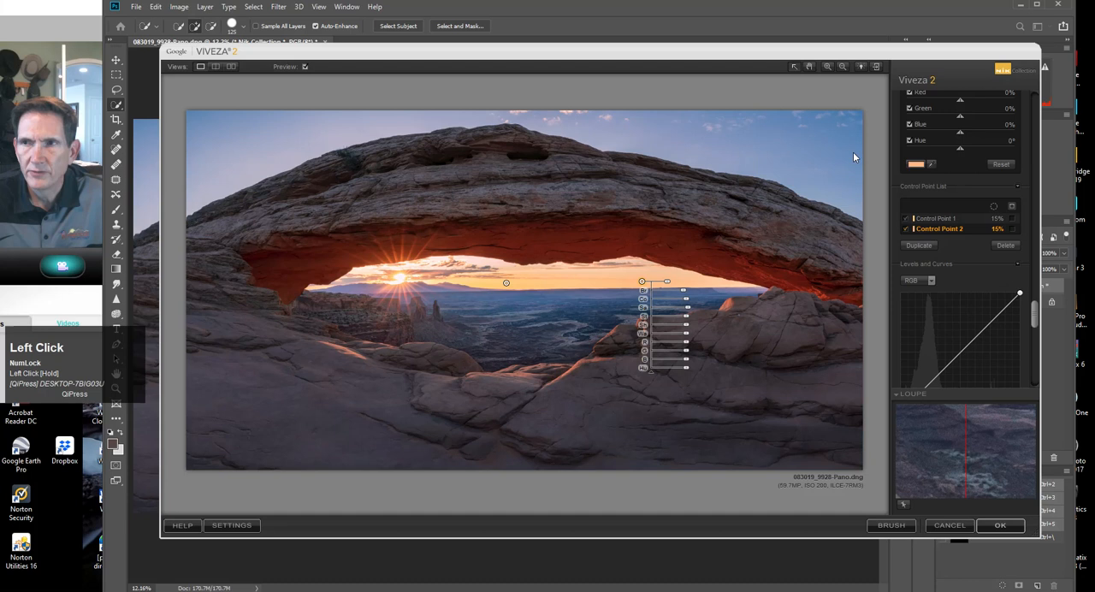
Add a control point on the hazy ridge just below the sun and set its Contrast to 15%.
{"action": "left_click_drag", "start_coordinate": [1034, 314], "coordinate": [1021, 124]}
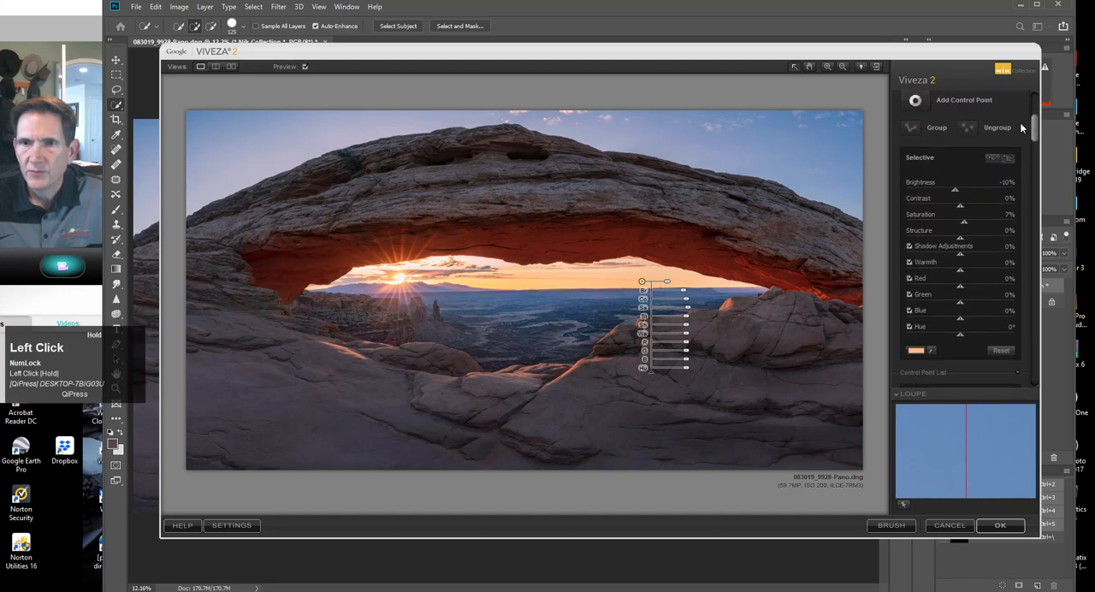
{"action": "left_click", "coordinate": [915, 101]}
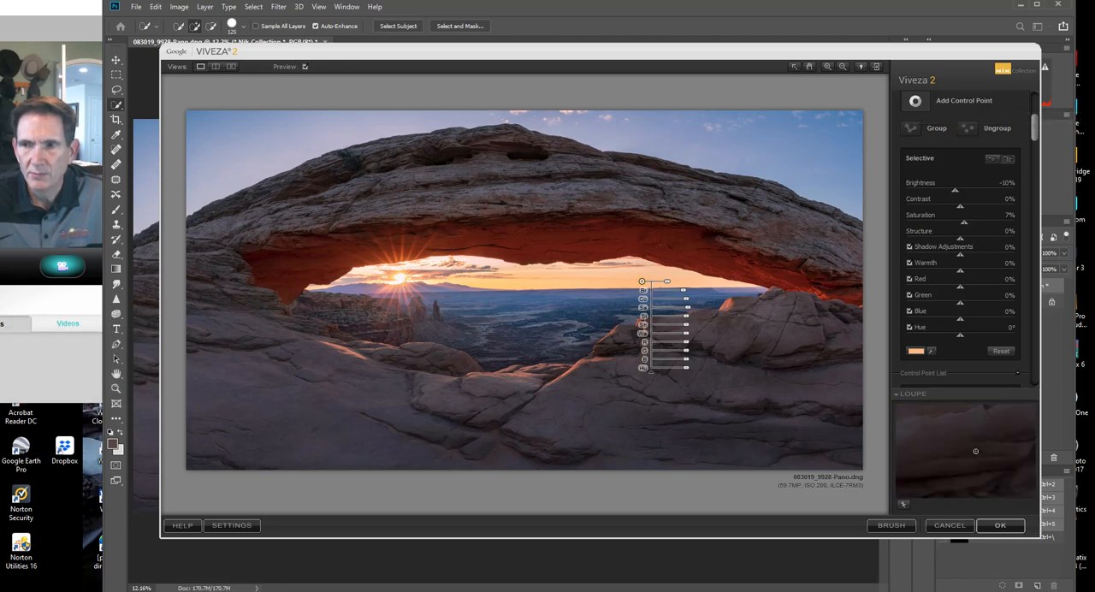
{"action": "left_click", "coordinate": [398, 292]}
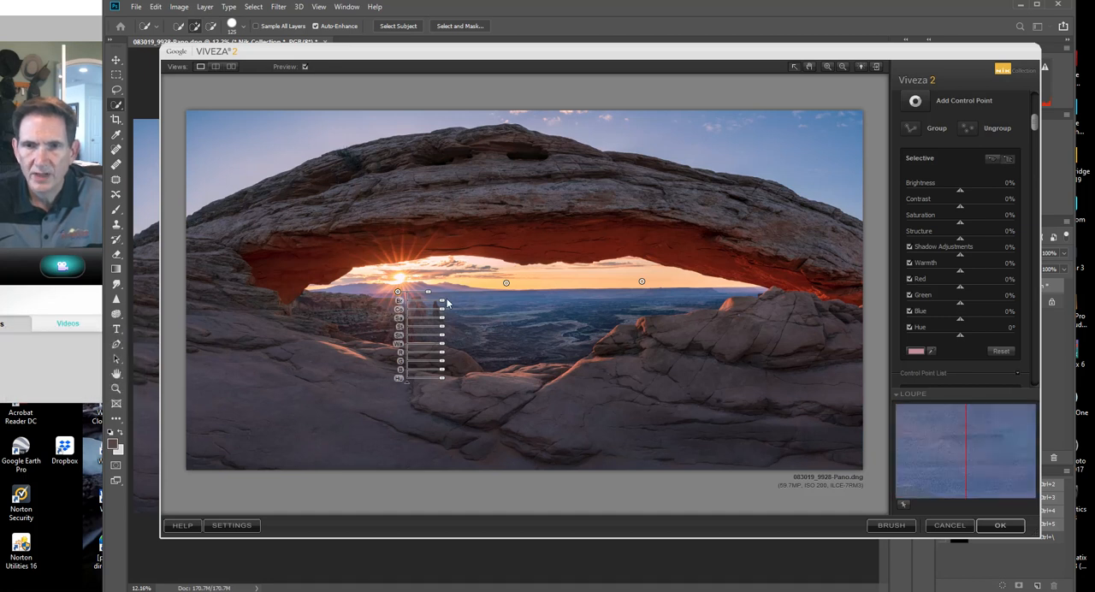
{"action": "left_click_drag", "start_coordinate": [444, 312], "coordinate": [444, 314]}
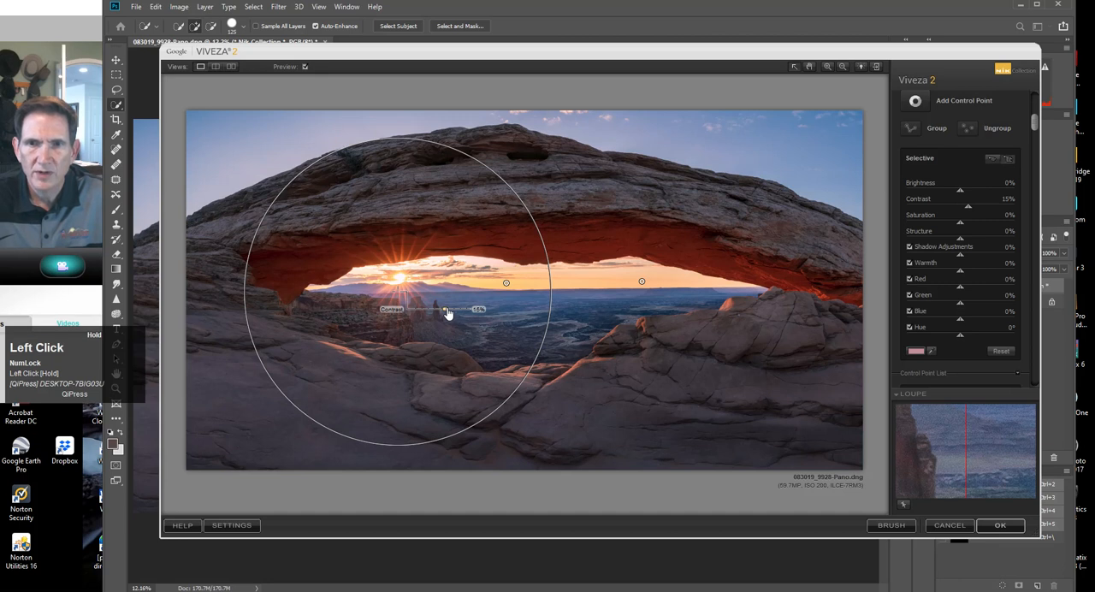
{"action": "left_click_drag", "start_coordinate": [447, 314], "coordinate": [446, 314]}
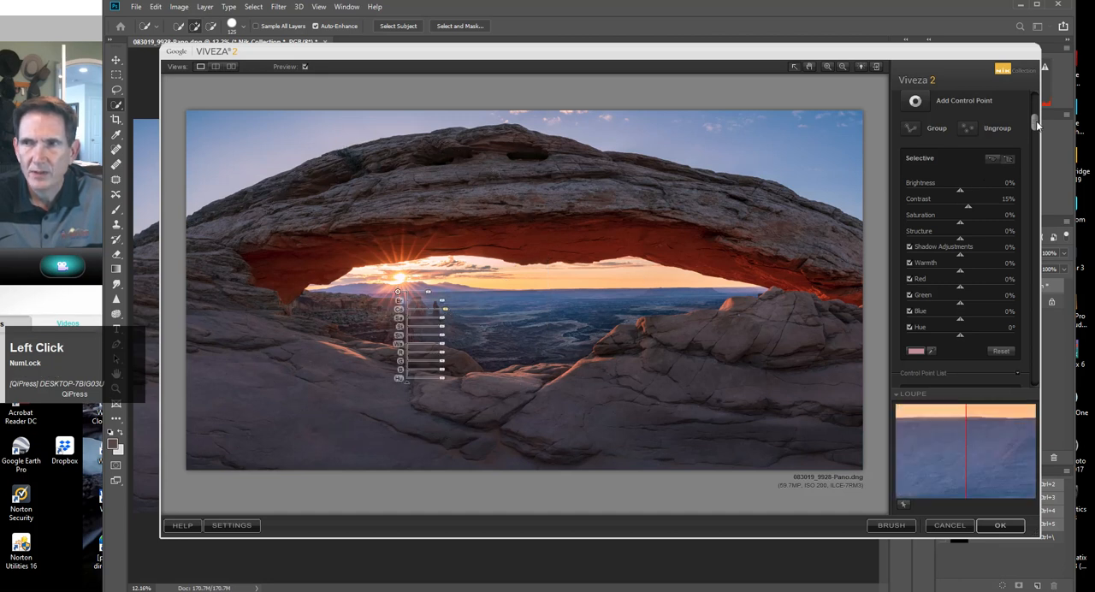
Apply the Viveza 2 control point adjustments and move the Selective Tool palette off the image.
{"action": "left_click_drag", "start_coordinate": [1038, 121], "coordinate": [1022, 241]}
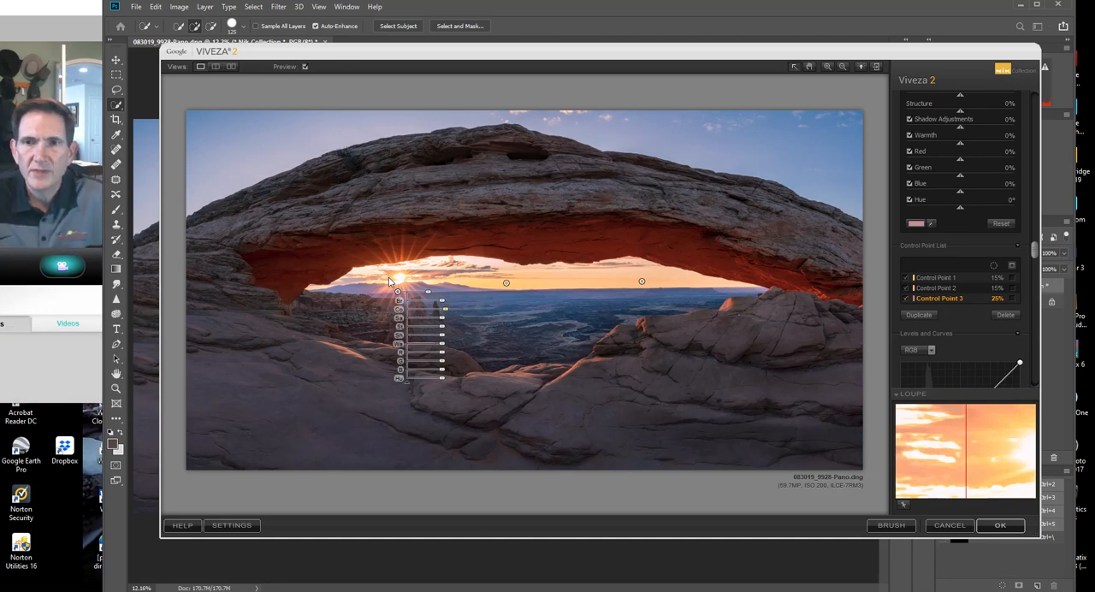
{"action": "left_click", "coordinate": [997, 525]}
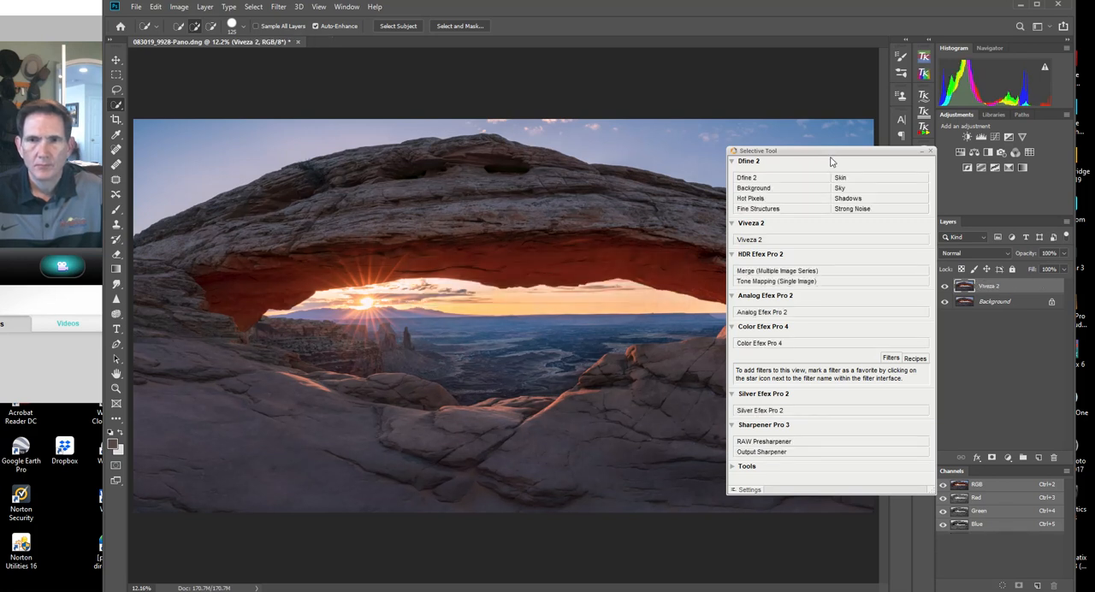
{"action": "left_click", "coordinate": [898, 154]}
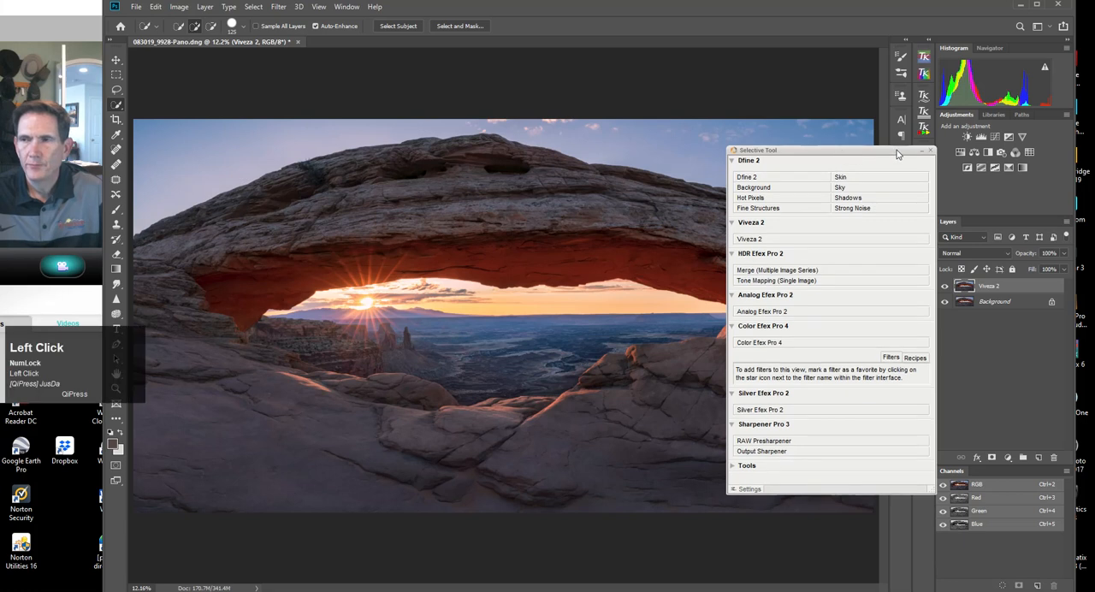
{"action": "left_click_drag", "start_coordinate": [898, 154], "coordinate": [1094, 148]}
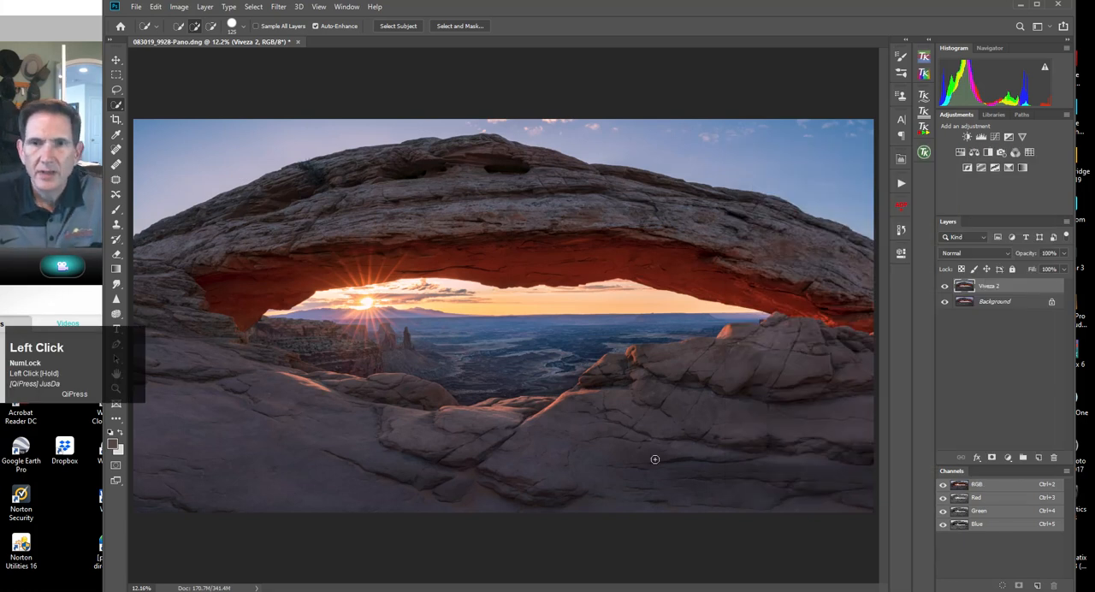
Compare the panorama with and without the Viveza 2 layer to examine the horizon sky and ridge adjustments.
{"action": "left_click", "coordinate": [945, 288]}
{"action": "left_click", "coordinate": [944, 288]}
{"action": "left_click", "coordinate": [945, 289]}
{"action": "left_click", "coordinate": [944, 289]}
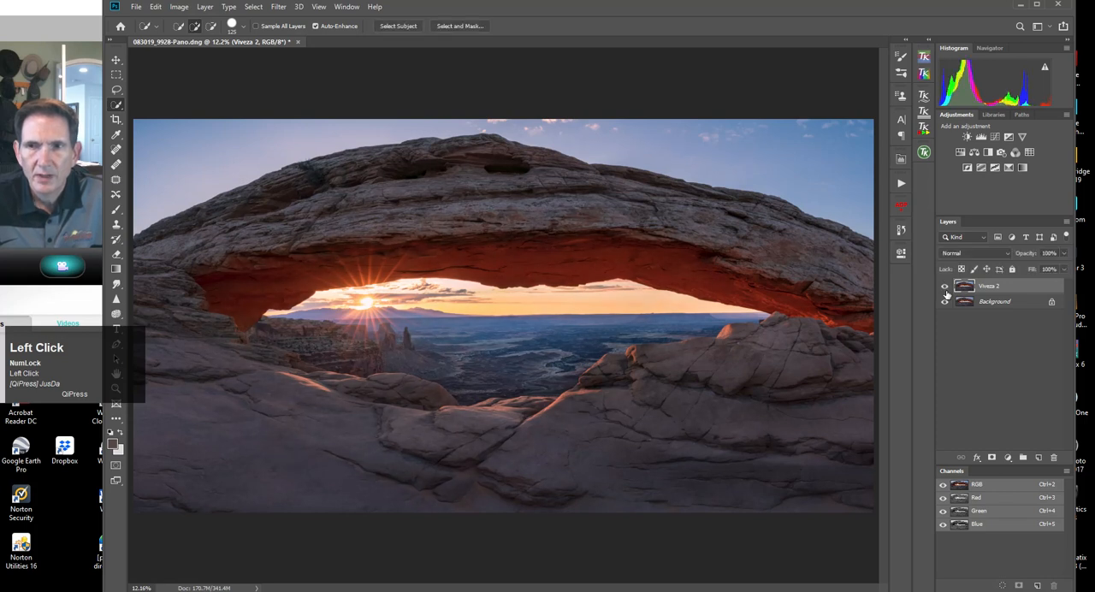